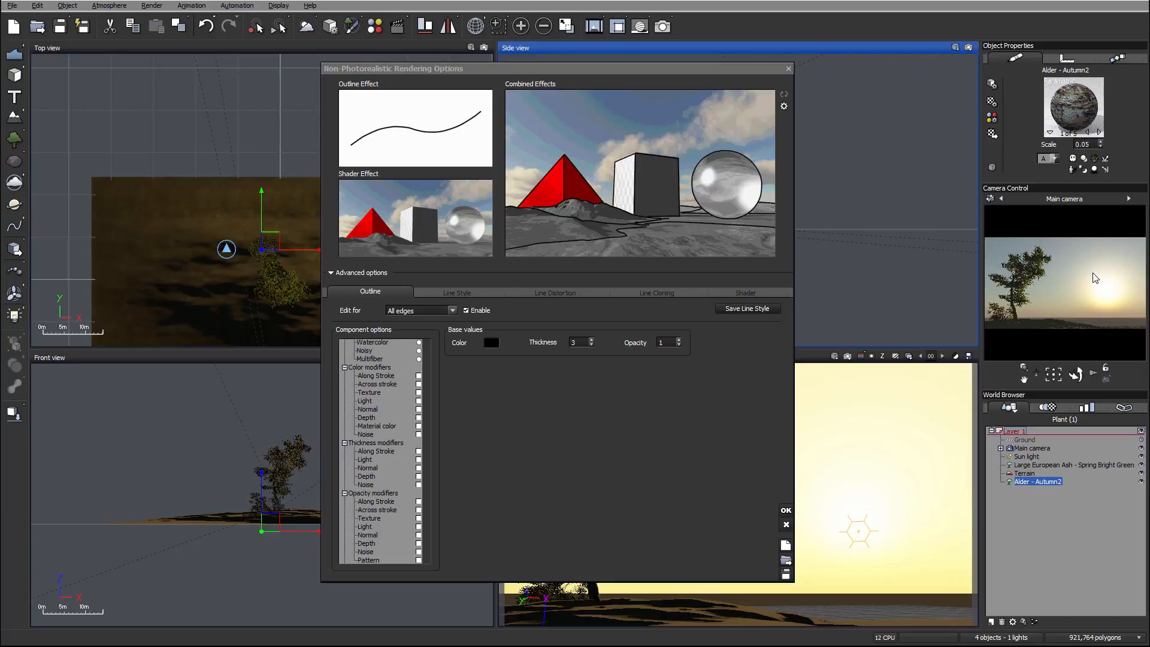
Disable the outline effect for all edges in the non-photorealistic rendering options.
left_click_drag(595, 66, 617, 68)
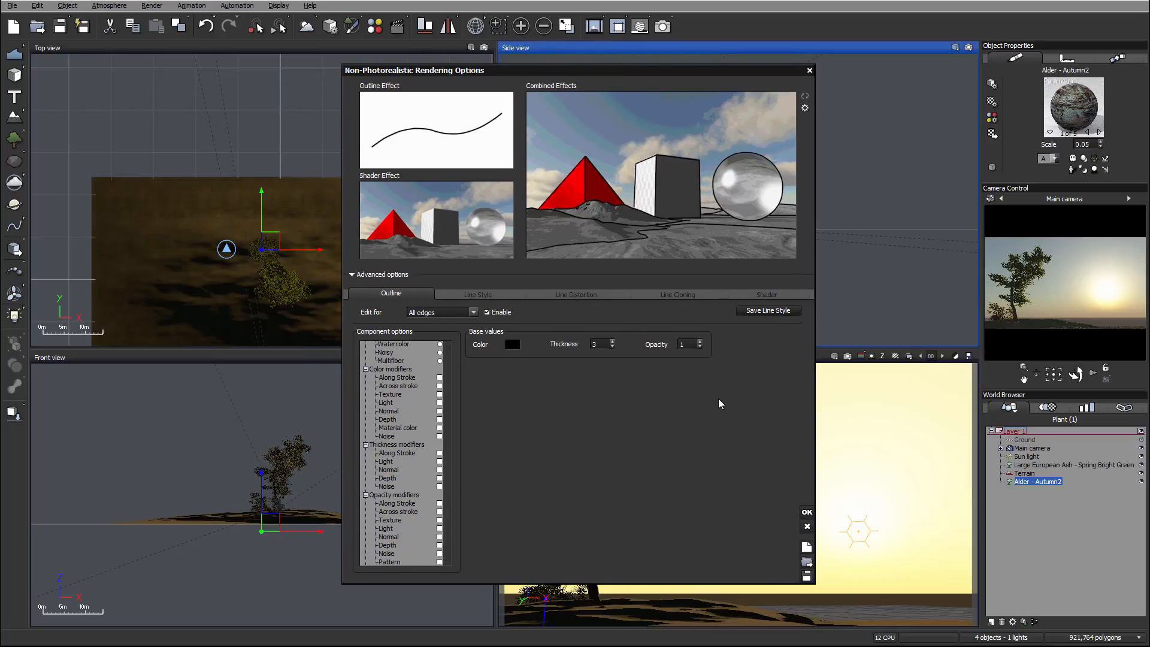
left_click(468, 253)
left_click(636, 406)
left_click(495, 316)
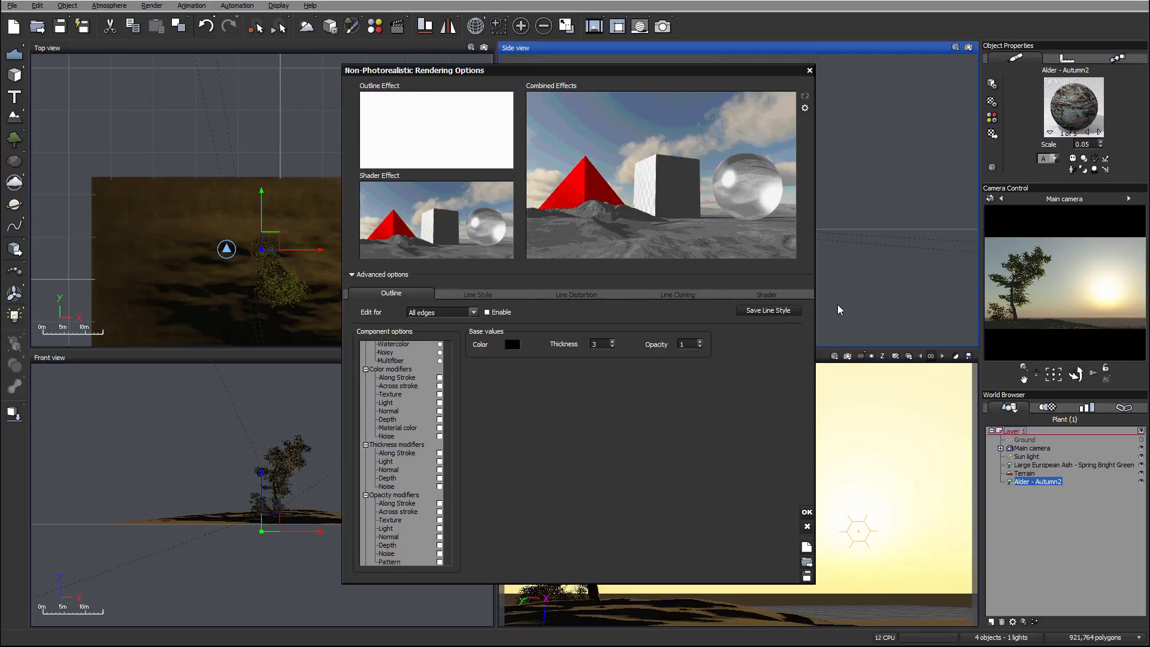
Switch the shader to Hatch and set its hatch mode to Procedural line.
left_click(766, 294)
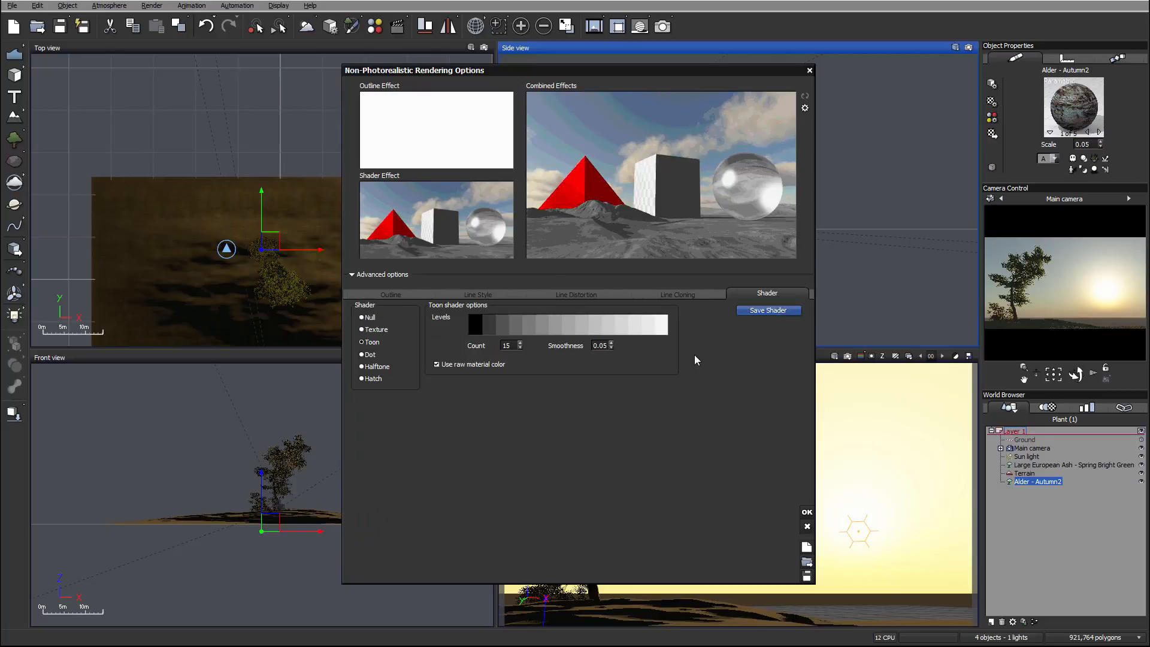
left_click(373, 380)
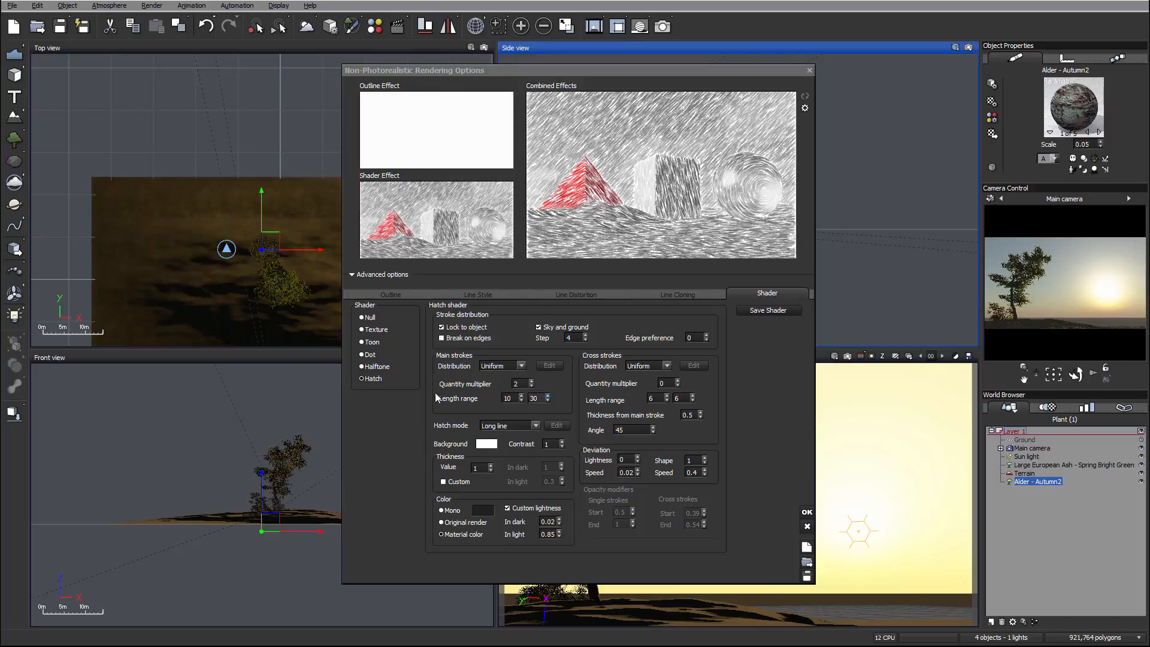
left_click(535, 426)
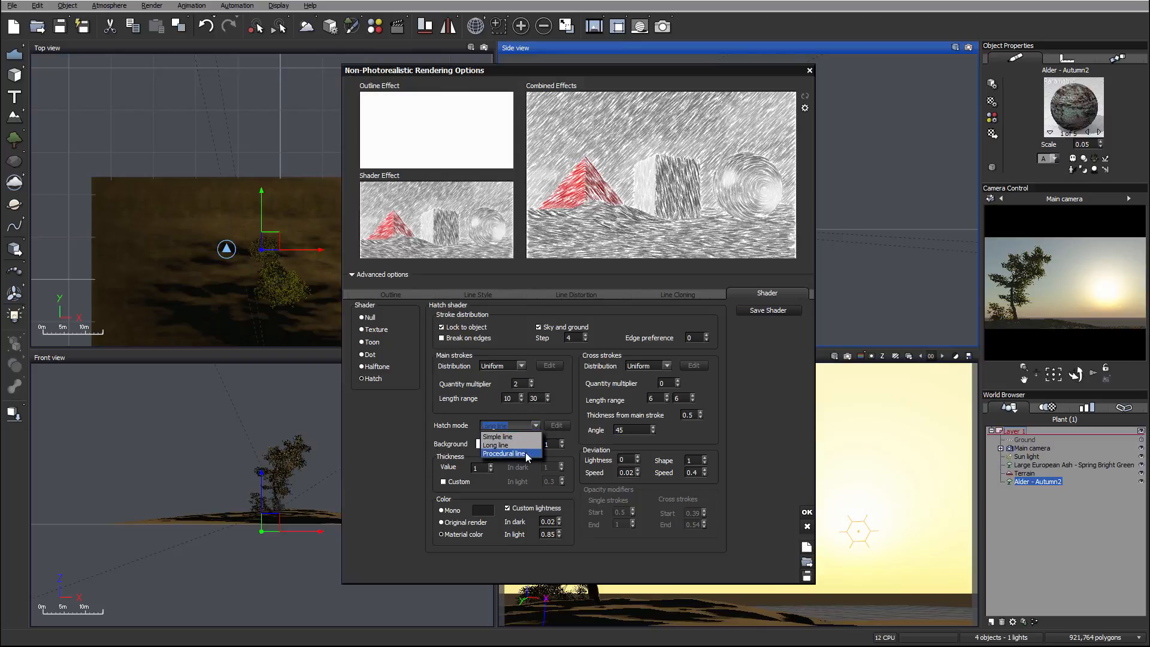
left_click(526, 457)
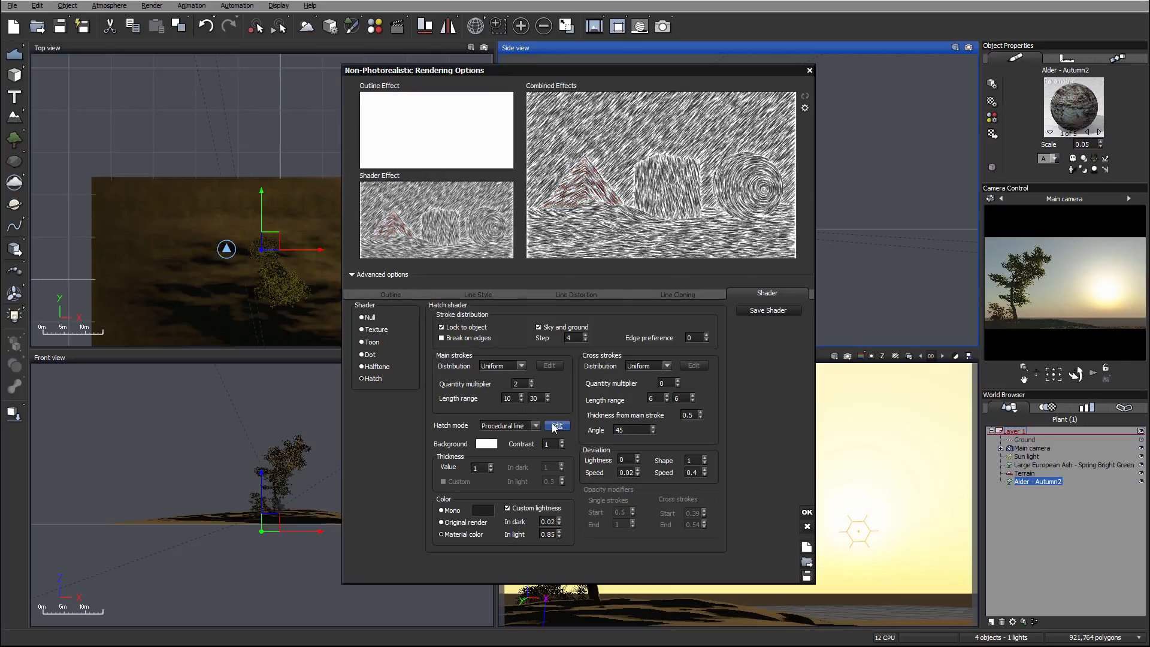
Open the procedural line's options and set the base thickness to 100.
left_click(553, 427)
left_click_drag(502, 121, 452, 154)
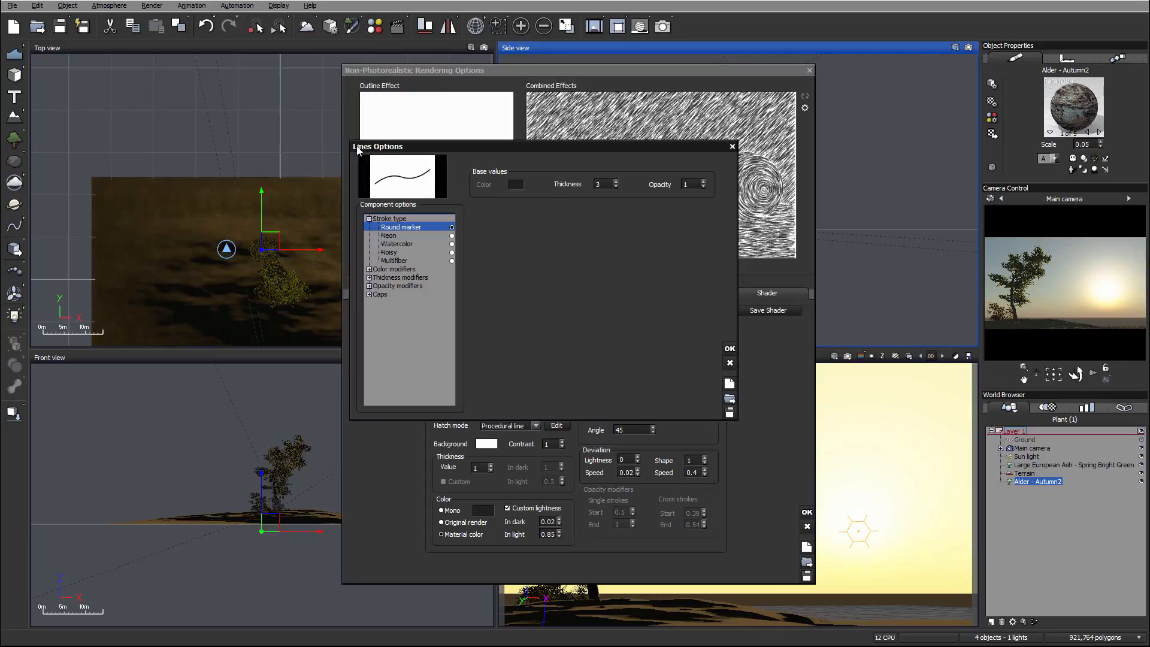
left_click_drag(357, 149, 348, 197)
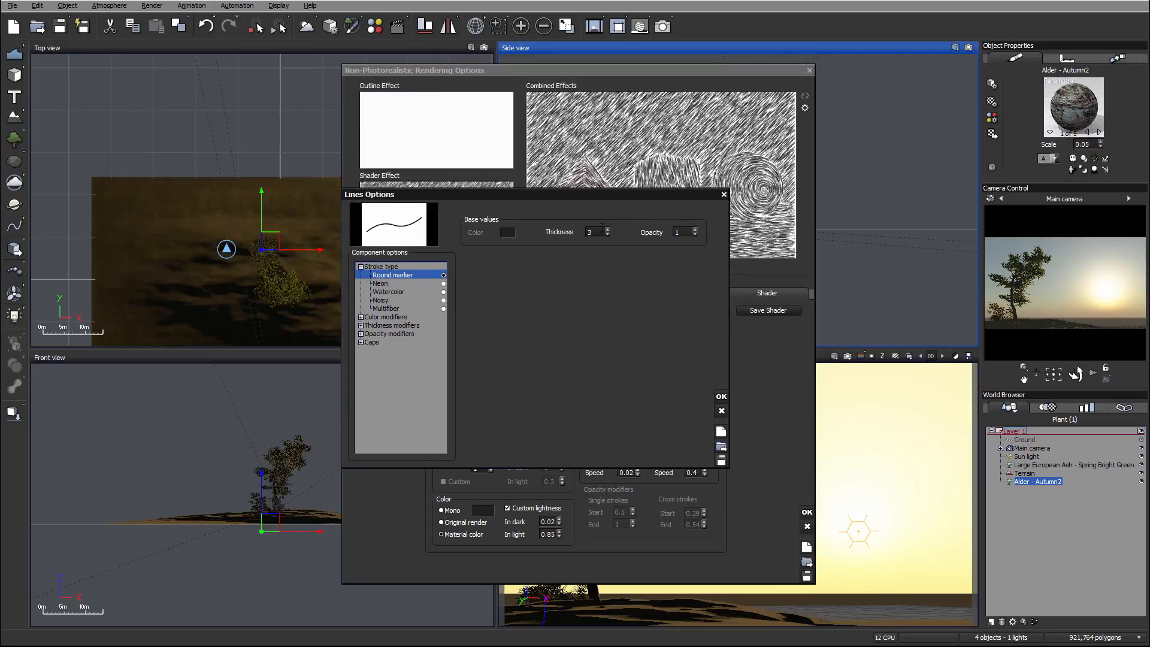
double_click(588, 233)
type("10")
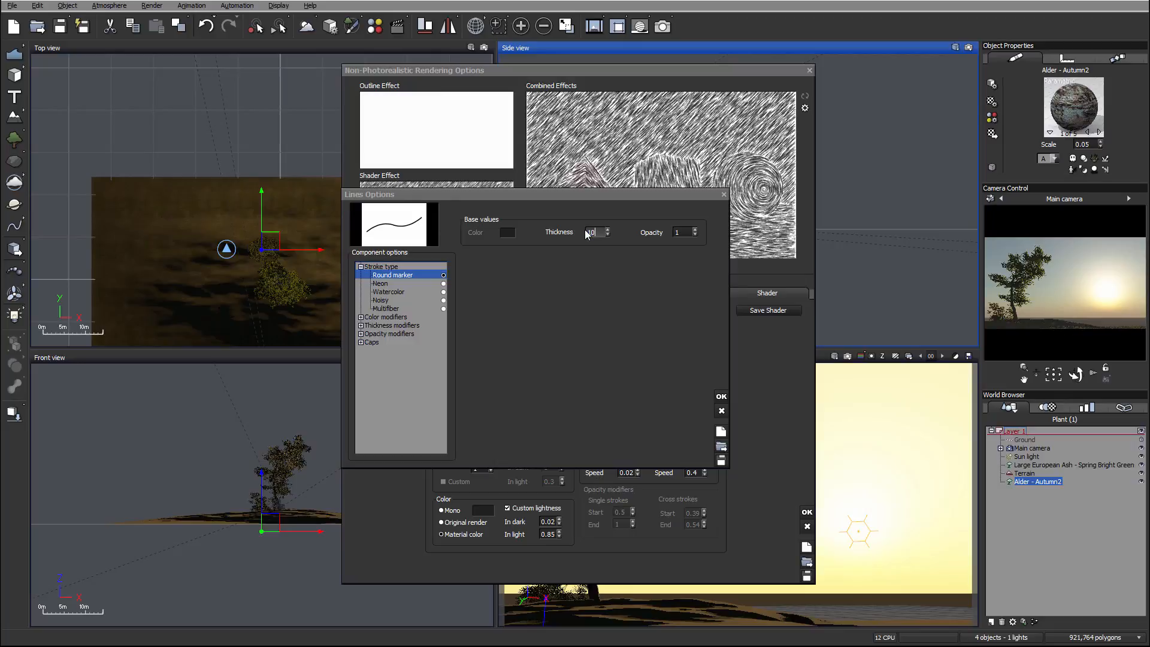
type("0")
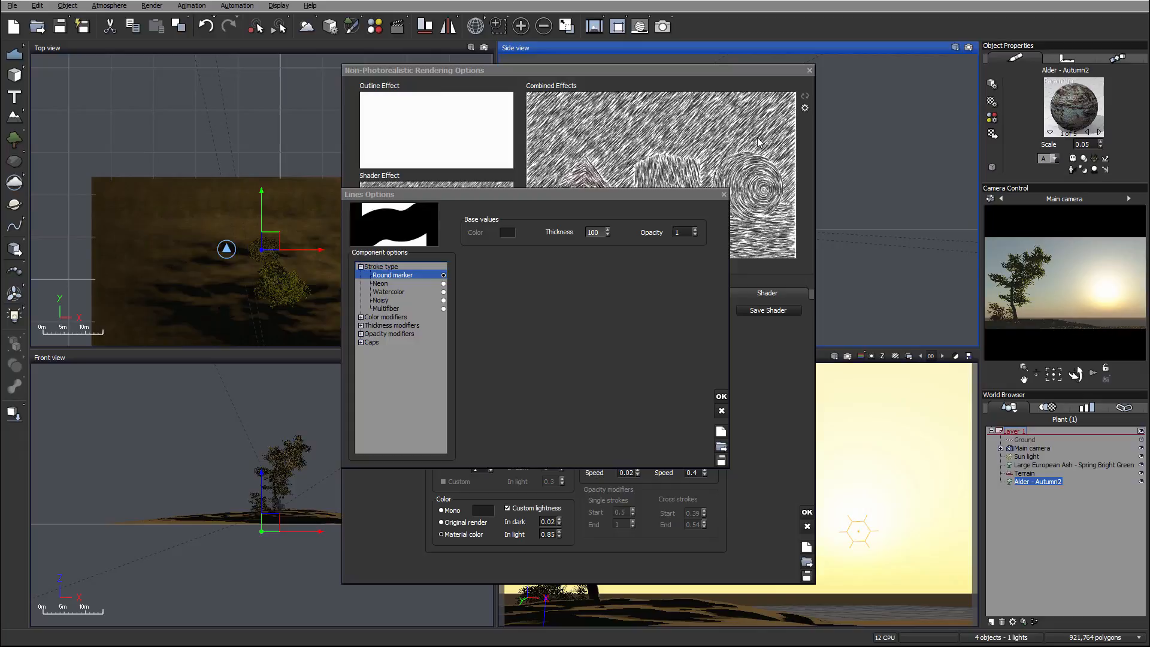
Choose the Watercolor stroke type and set its ring opacity to 92.96 and internal opacity to 77.77.
left_click(443, 292)
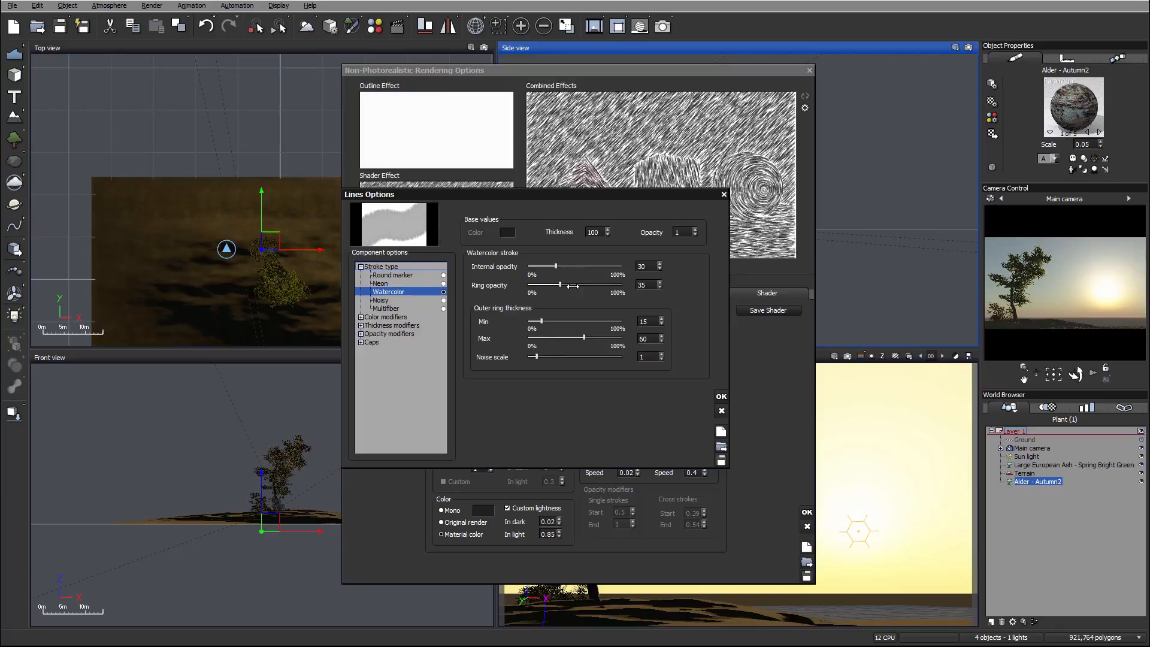
left_click_drag(559, 285, 630, 292)
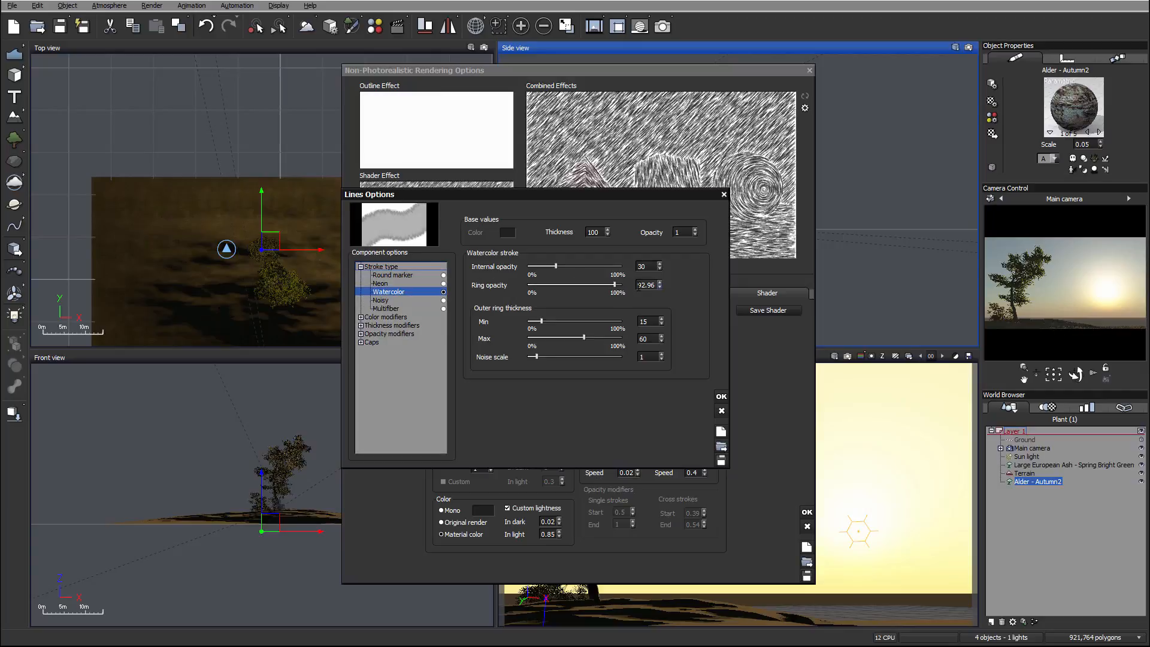
left_click_drag(556, 265, 584, 272)
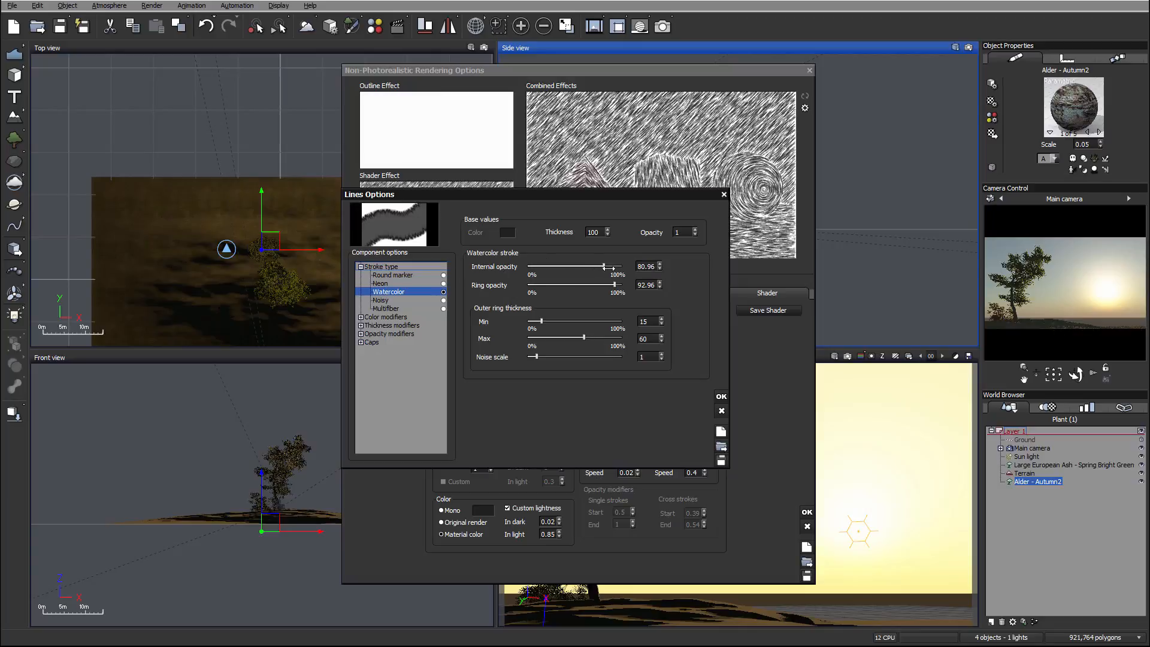
left_click_drag(609, 268, 600, 267)
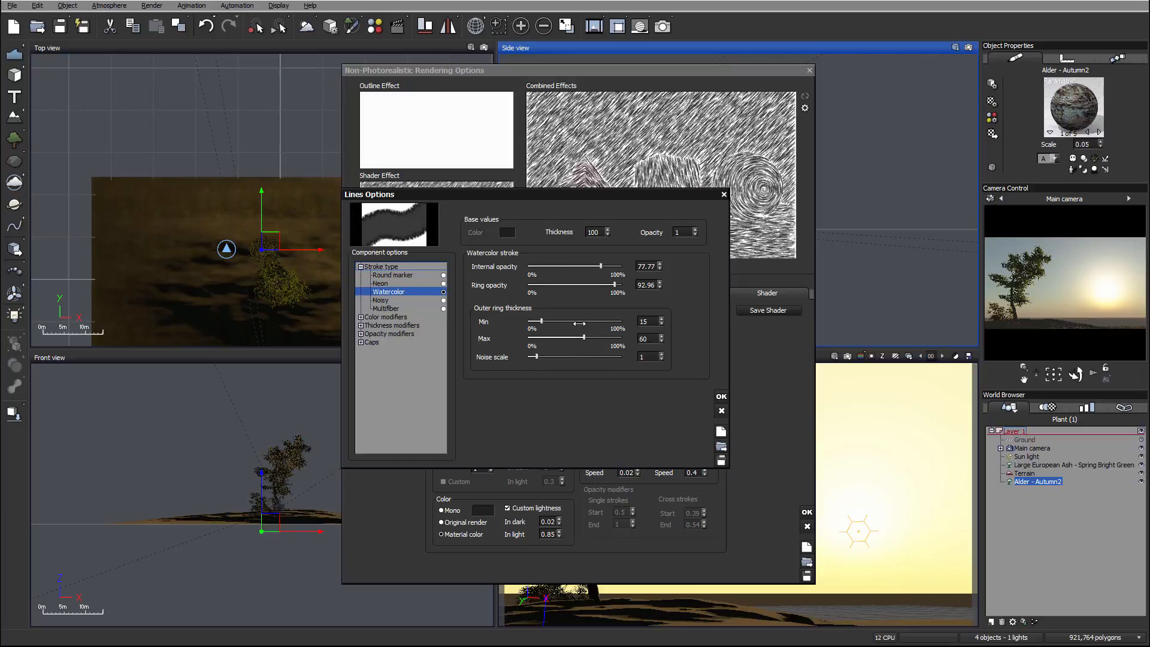
Set the watercolor outer ring thickness to a minimum of 80.61 and maximum of 84.2, with noise scale 0.11.
mouse_move(584, 337)
left_mouse_down()
mouse_move(605, 339)
mouse_move(591, 338)
left_mouse_up()
left_click_drag(541, 321, 581, 321)
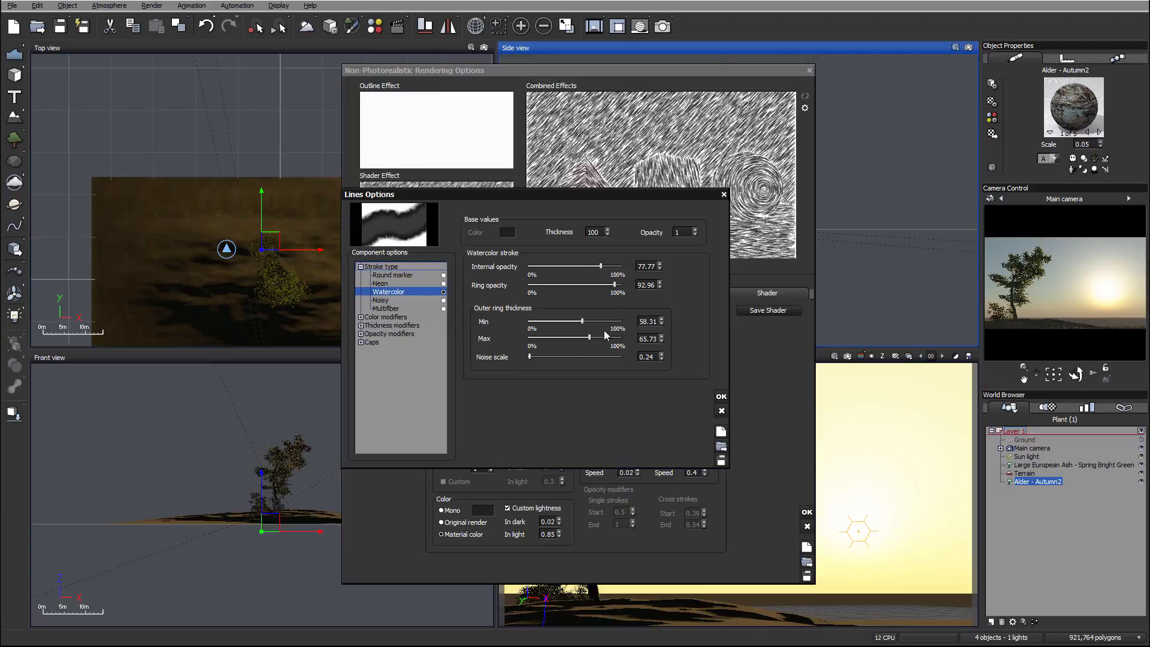
left_click(591, 321)
mouse_move(592, 320)
left_mouse_down()
mouse_move(611, 337)
mouse_move(597, 320)
left_mouse_up()
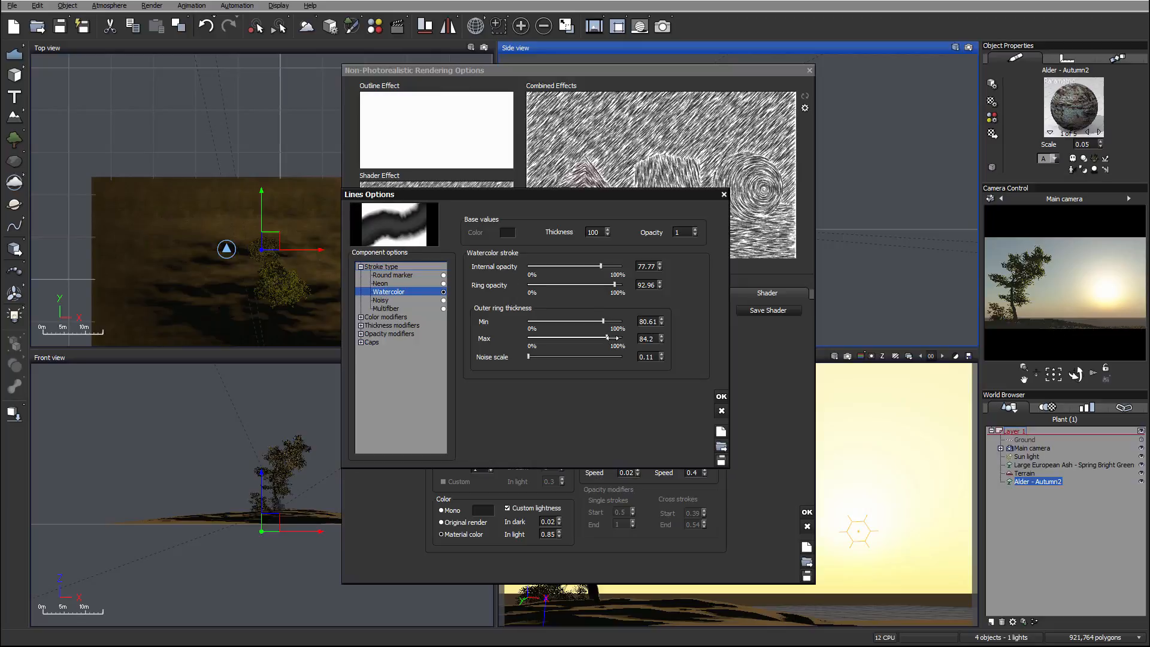
Enable the Material color modifier at strength 92, accept the line options, and set the hatch color source to Original render.
left_click(400, 316)
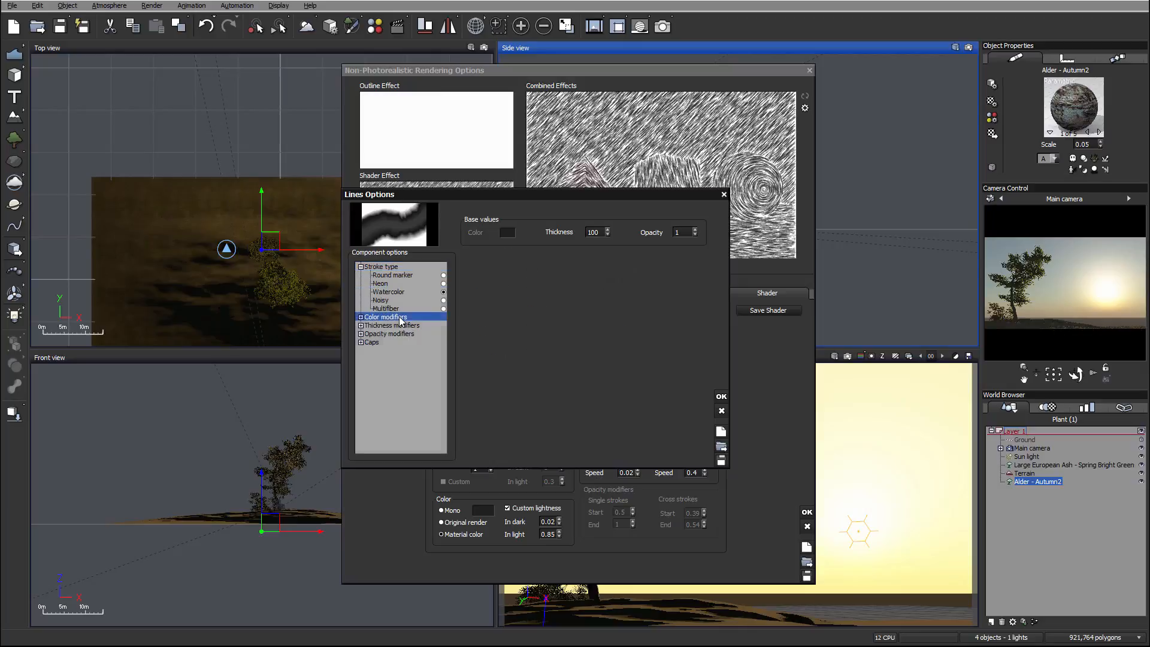
left_click(362, 318)
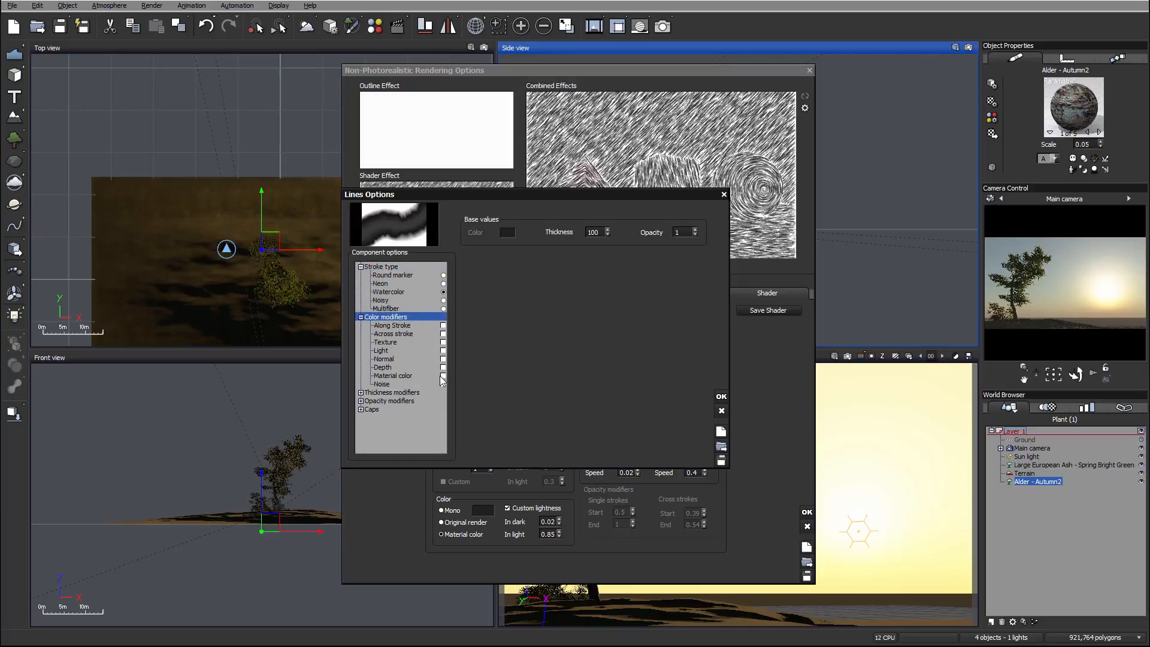
left_click(410, 376)
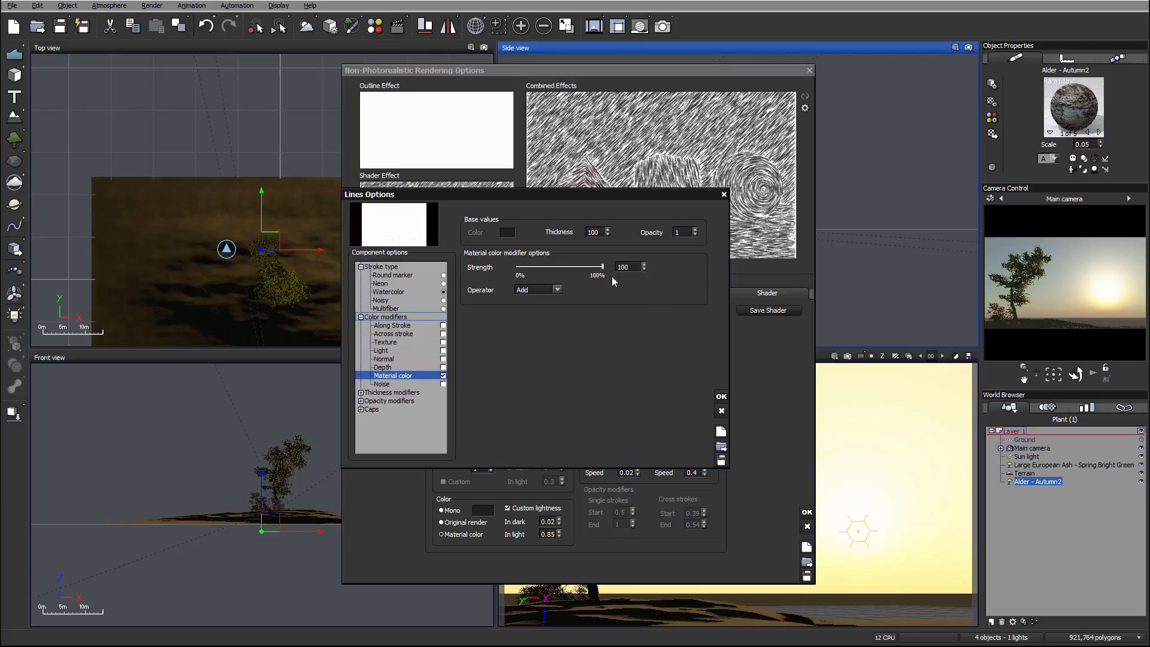
left_click_drag(599, 267, 597, 267)
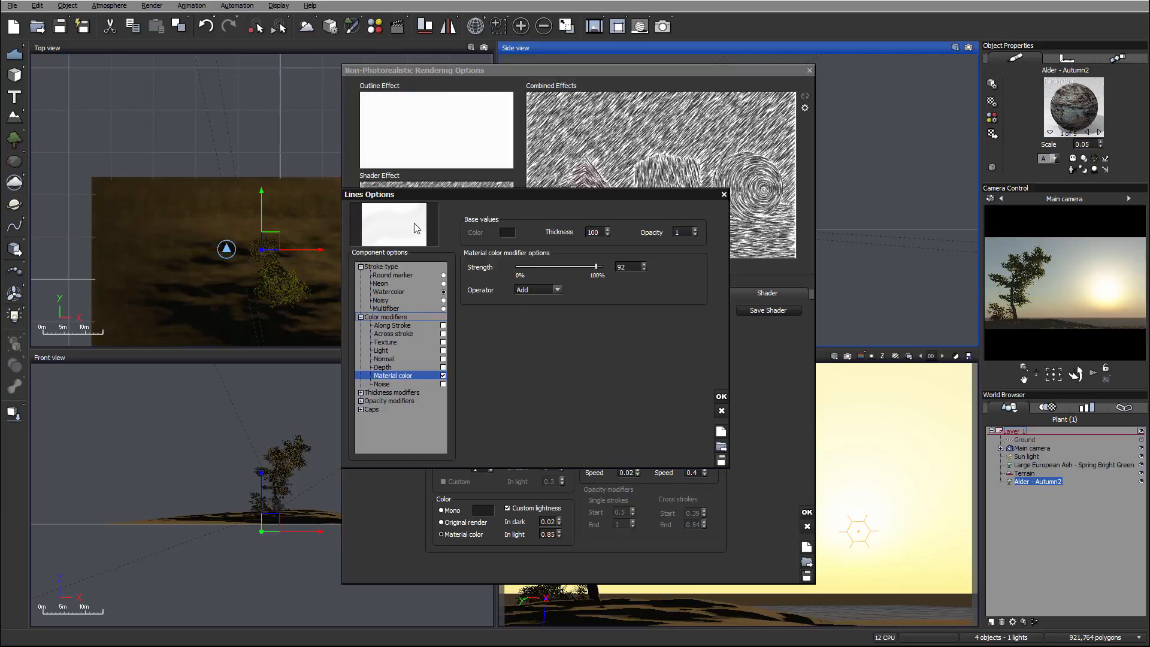
left_click(721, 396)
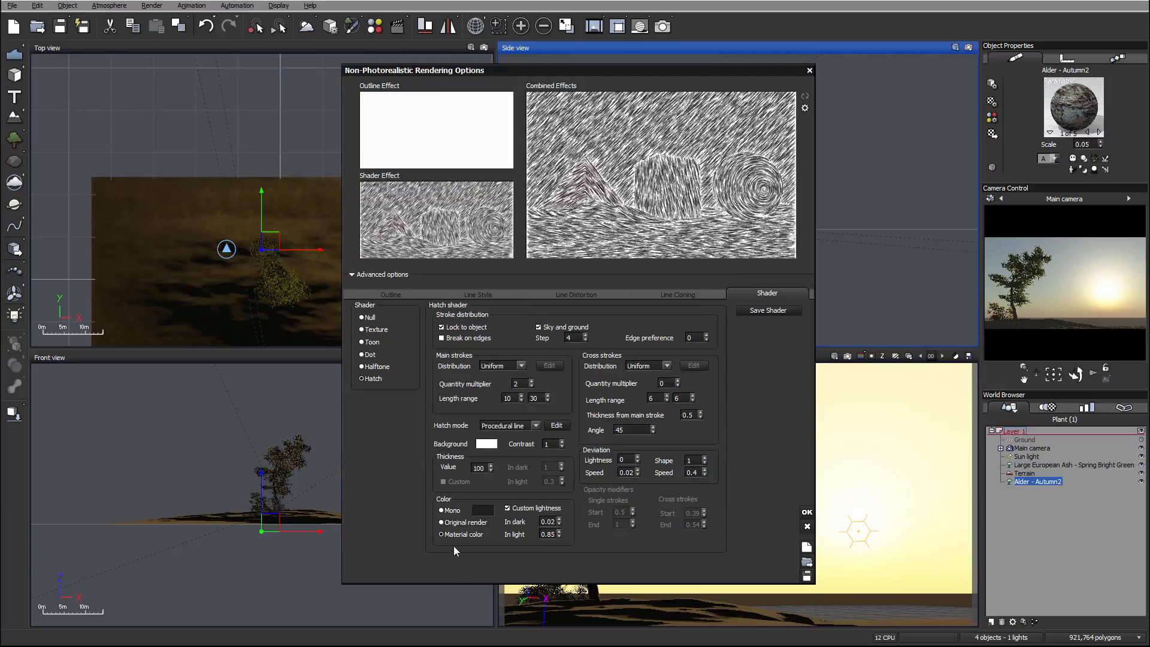
left_click(444, 523)
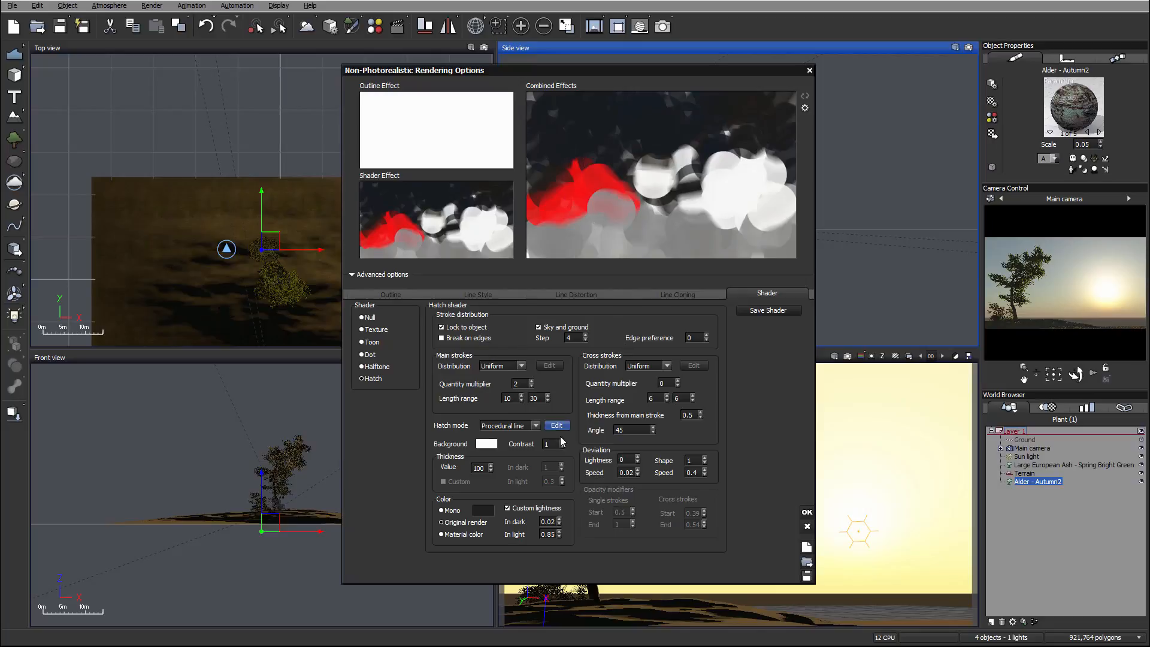
Reopen the procedural line's options and enable the Along Stroke color modifier.
left_click(571, 424)
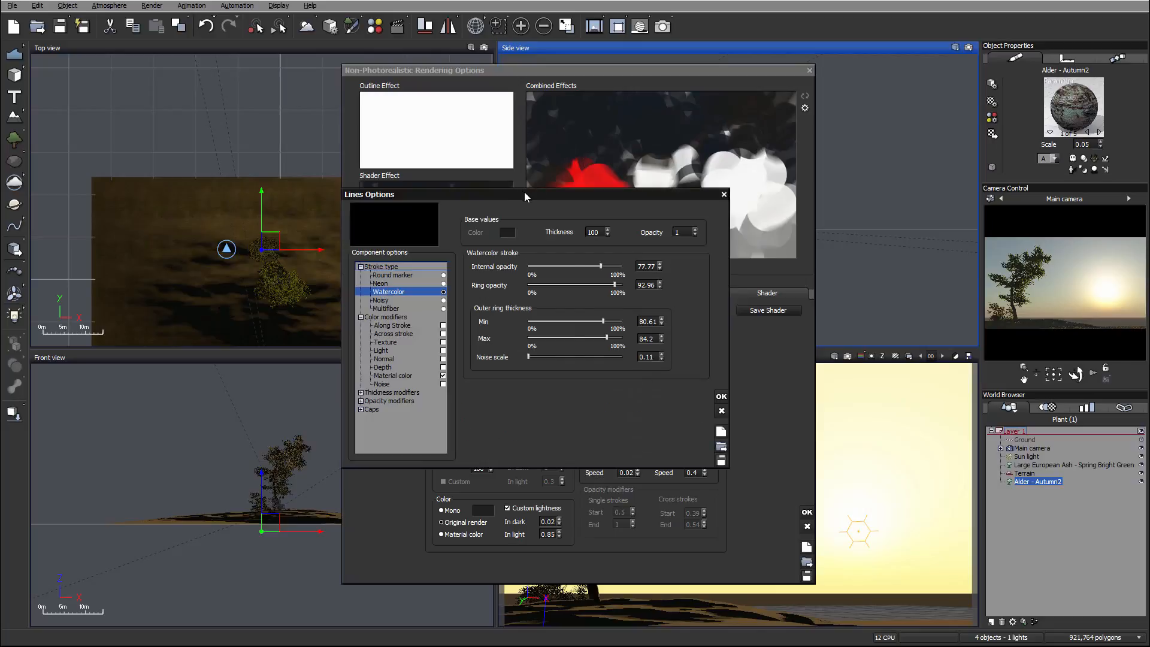
mouse_move(525, 192)
left_mouse_down()
mouse_move(602, 267)
mouse_move(575, 267)
left_mouse_up()
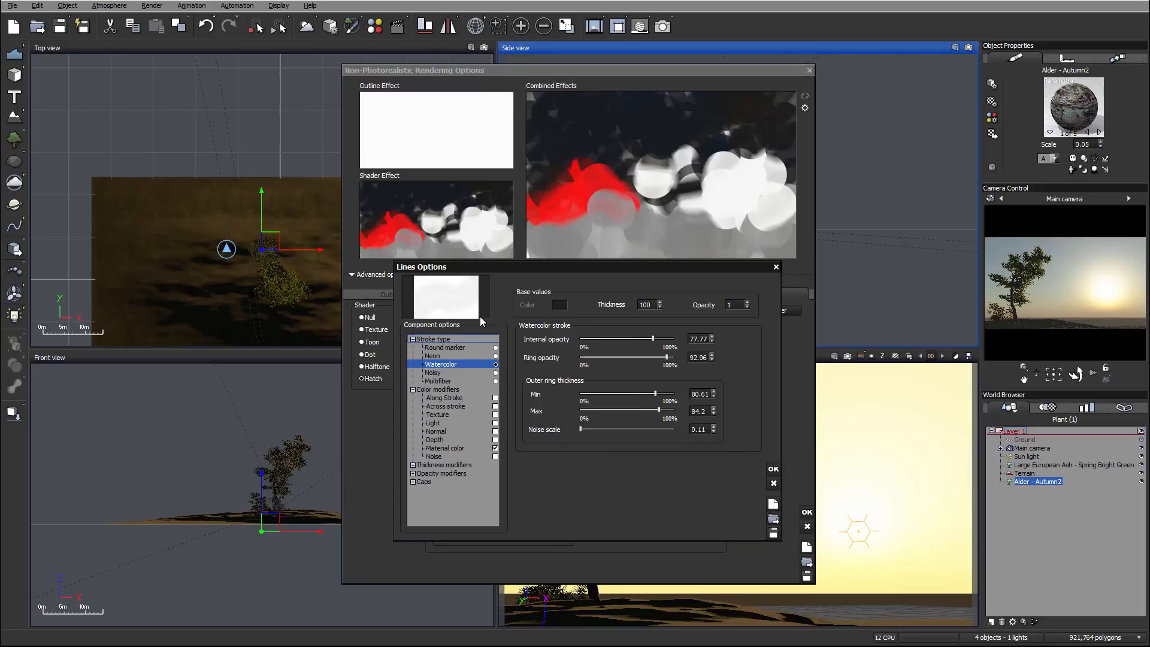
left_click(465, 449)
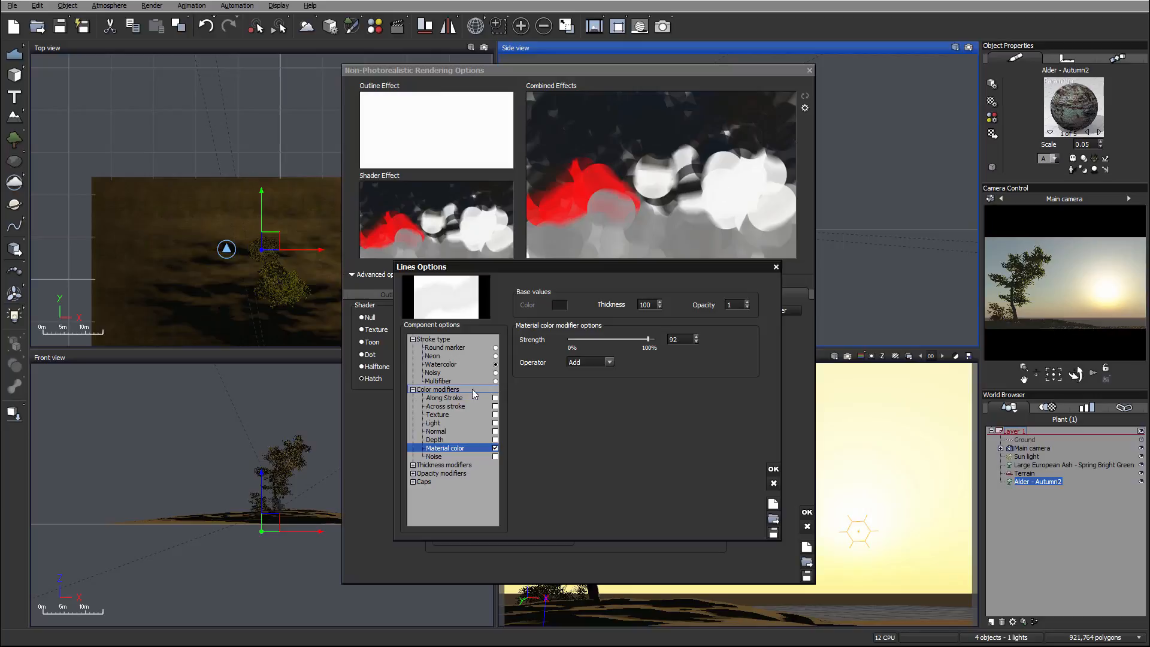
left_click(452, 398)
left_click(494, 398)
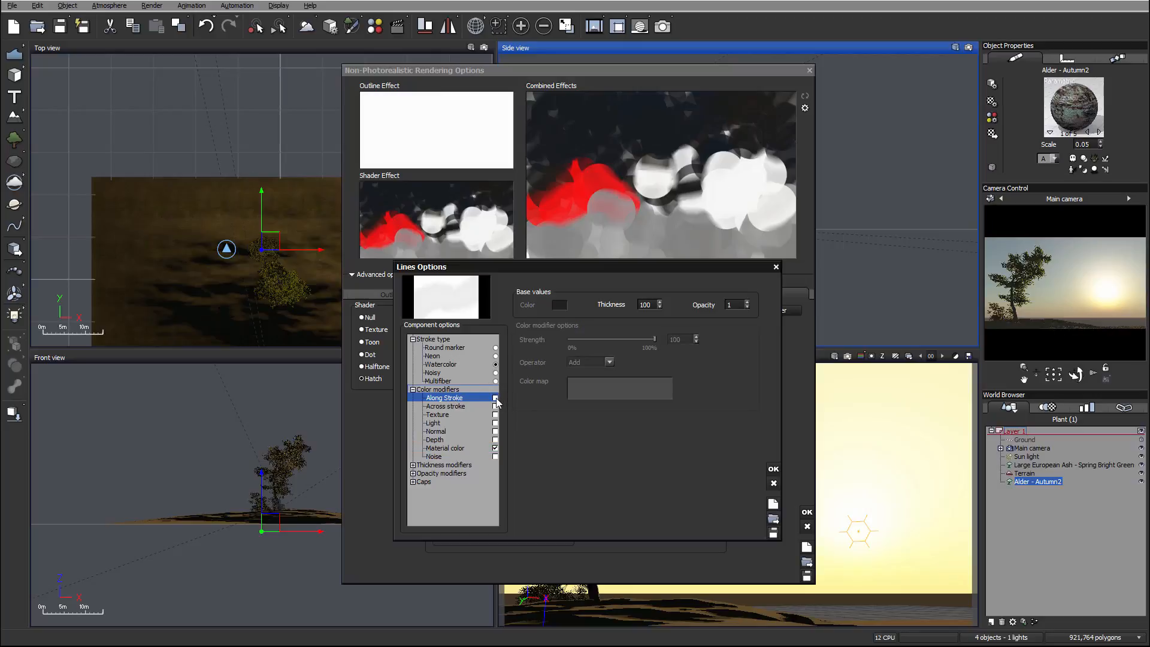
Add a red keycolor (RGB 231, 0, 0) at position -0.9 in the Along Stroke color map.
right_click(579, 386)
left_click(601, 391)
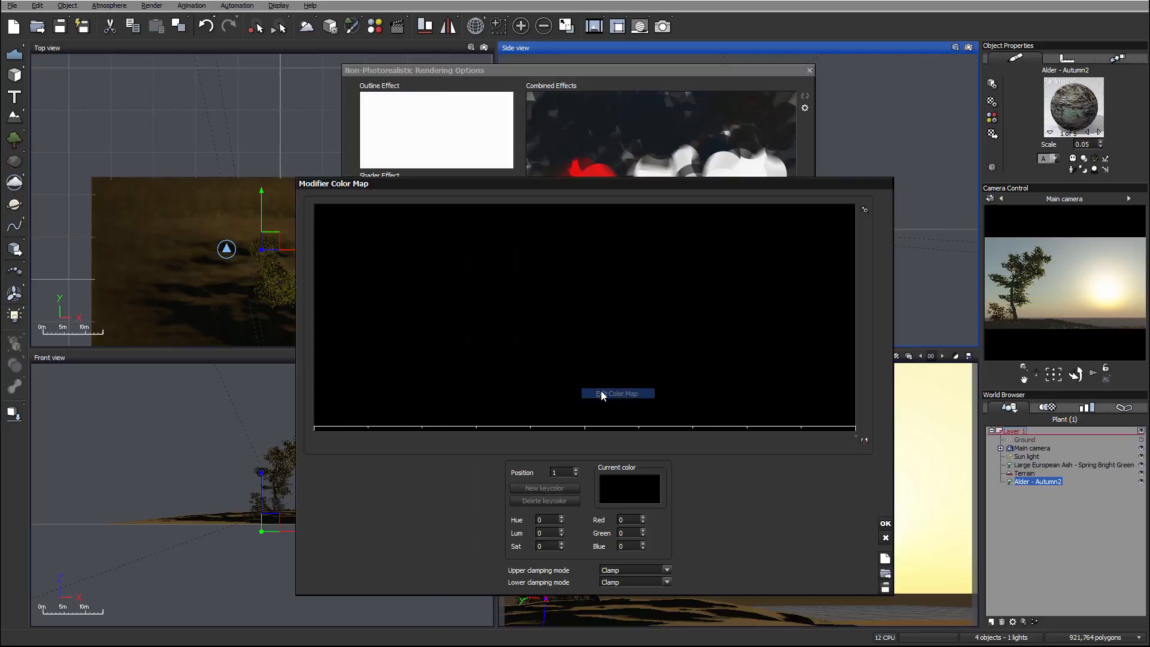
double_click(342, 406)
left_click_drag(612, 489, 587, 430)
left_click(705, 492)
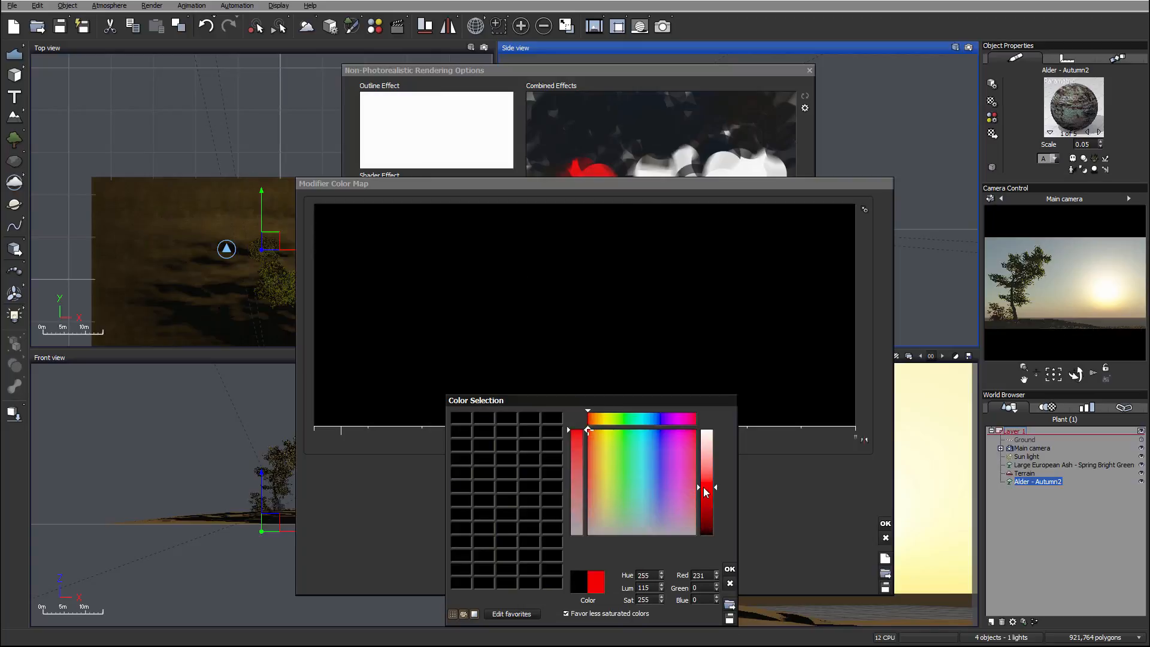
left_click(728, 565)
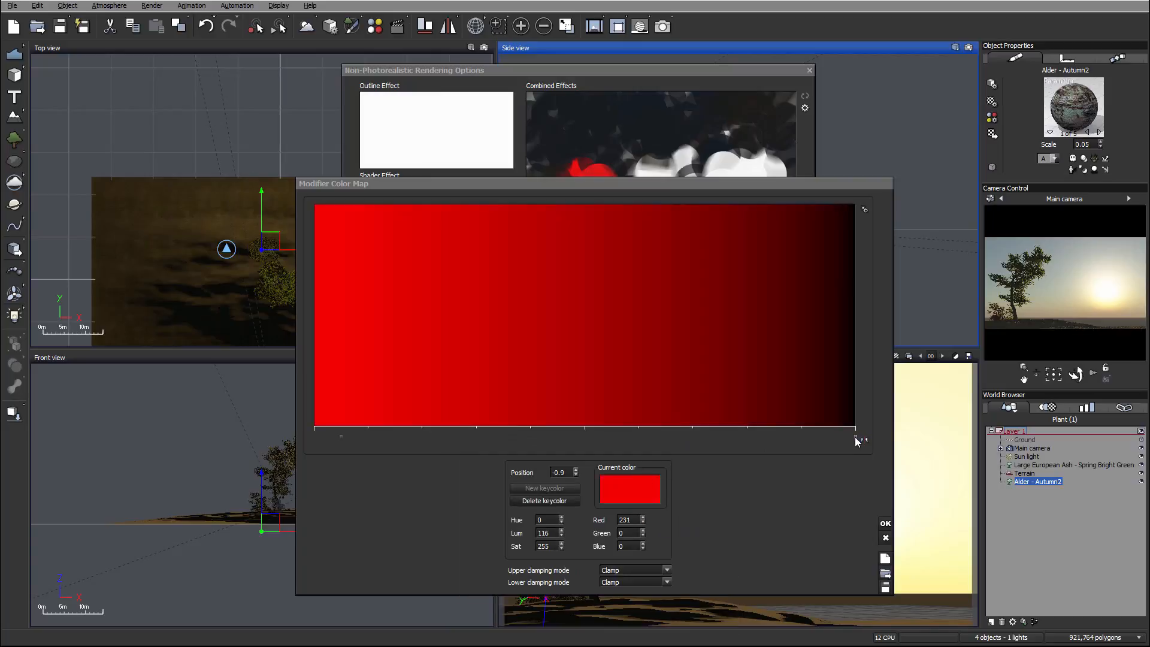
Set the color map's end keycolor to green (RGB 22, 159, 53), accept the map, and set the Along Stroke strength to 21.
left_click(856, 439)
left_click(639, 500)
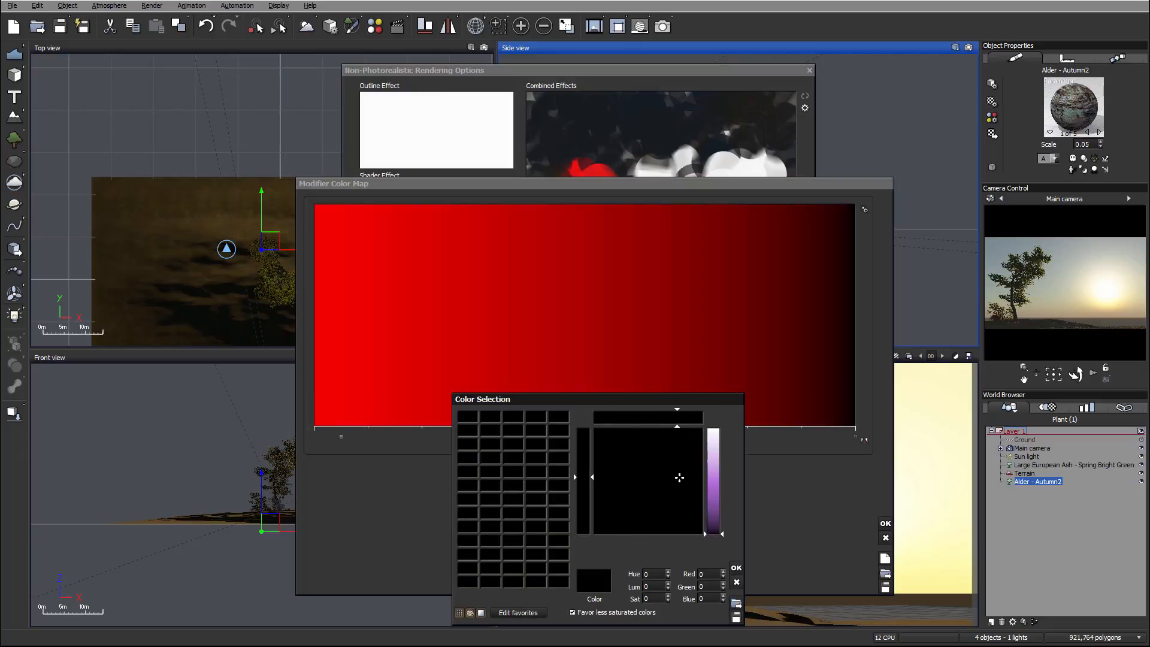
left_click_drag(678, 477, 633, 454)
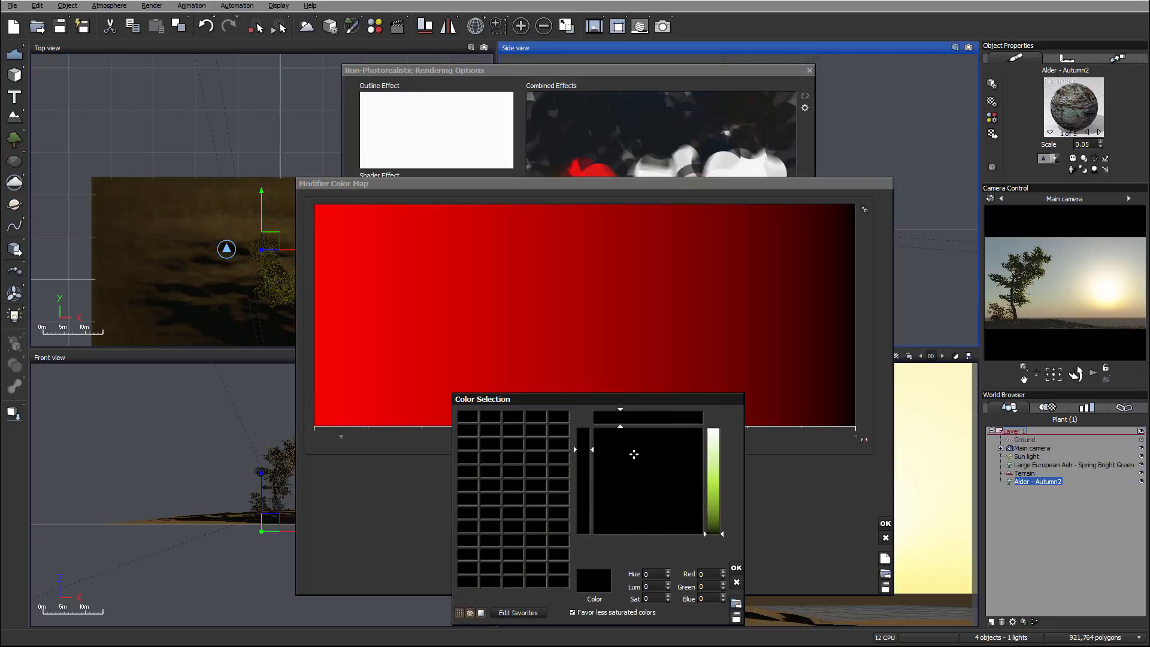
left_click(713, 496)
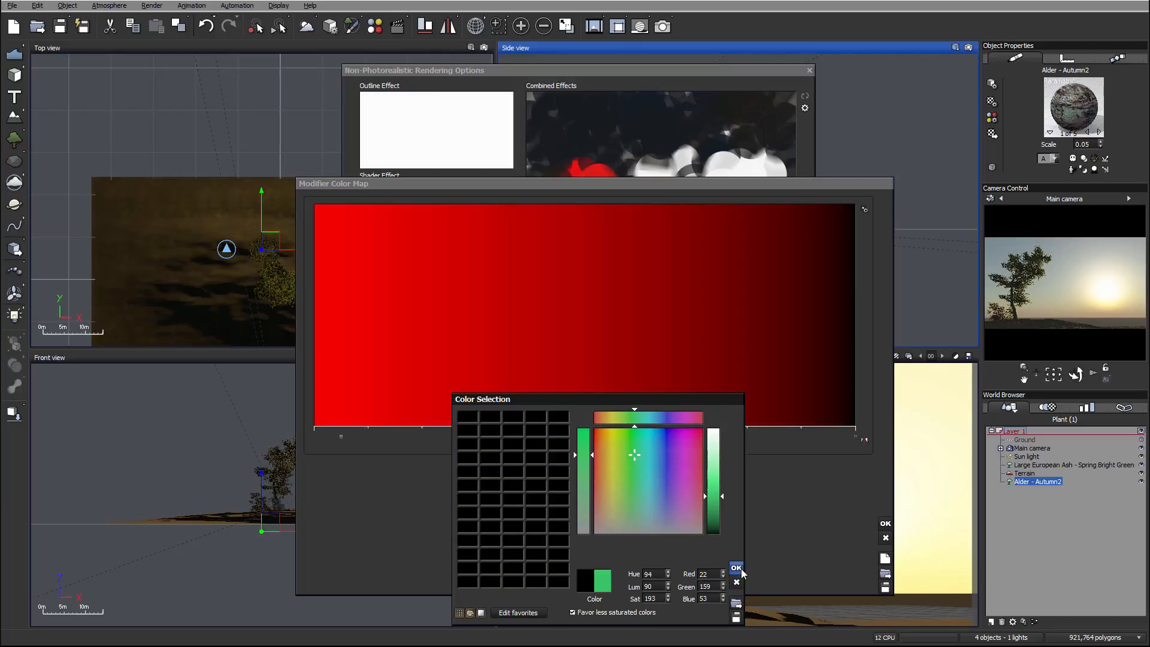
left_click(736, 567)
left_click(884, 525)
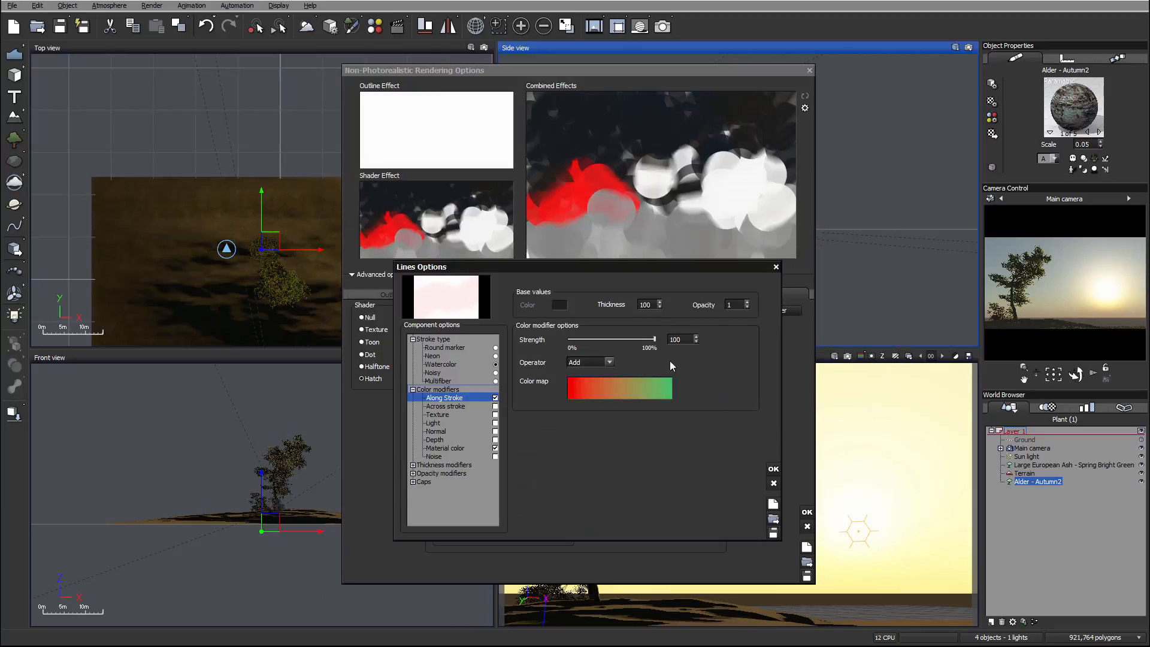
left_click_drag(655, 338, 586, 346)
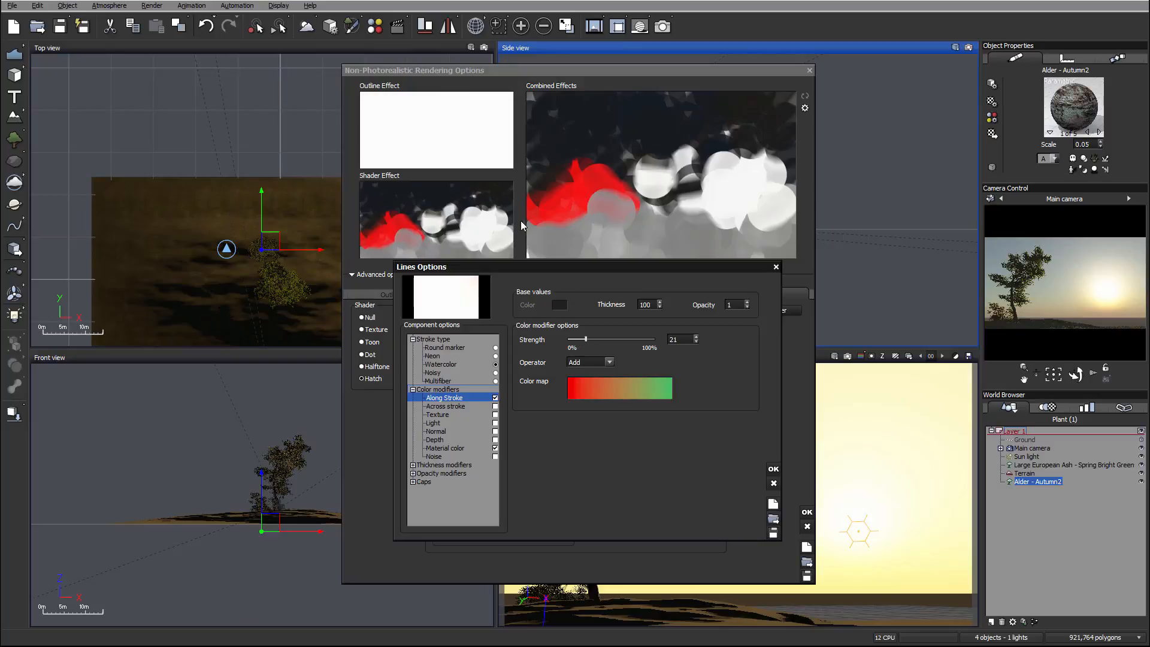
Enable the Across stroke color modifier and open its color map for editing.
left_click(461, 406)
left_click(495, 406)
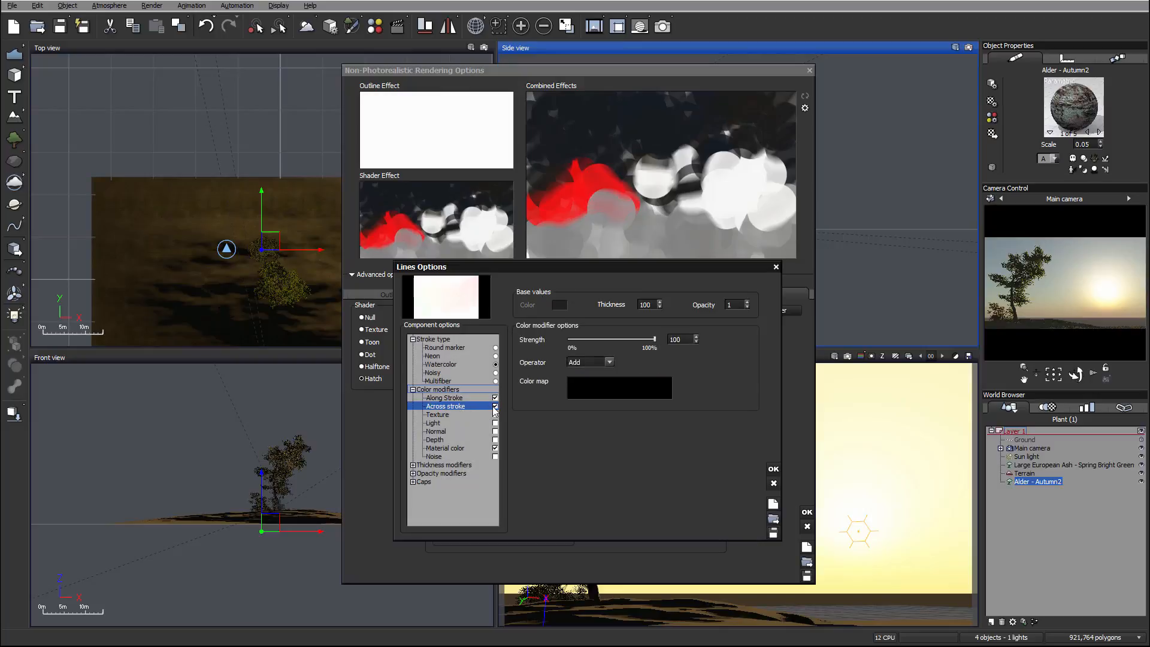
right_click(595, 389)
left_click(608, 395)
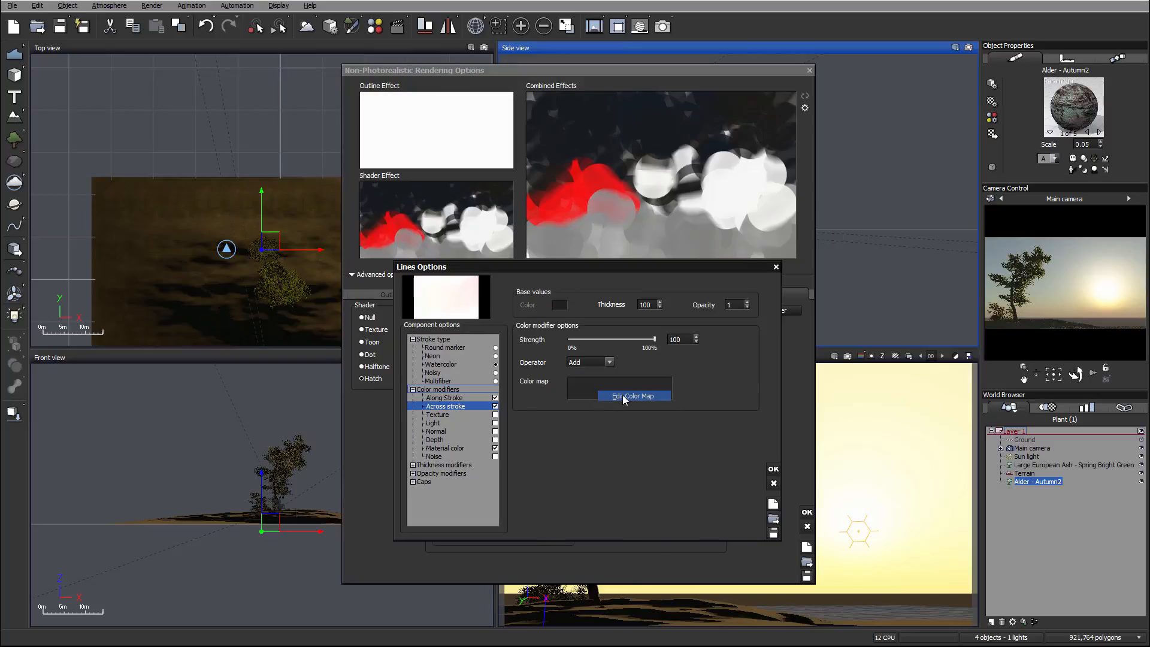
Add a yellow keycolor (RGB 255, 238, 28) at position -0.94 in the Across stroke color map.
left_click(317, 394)
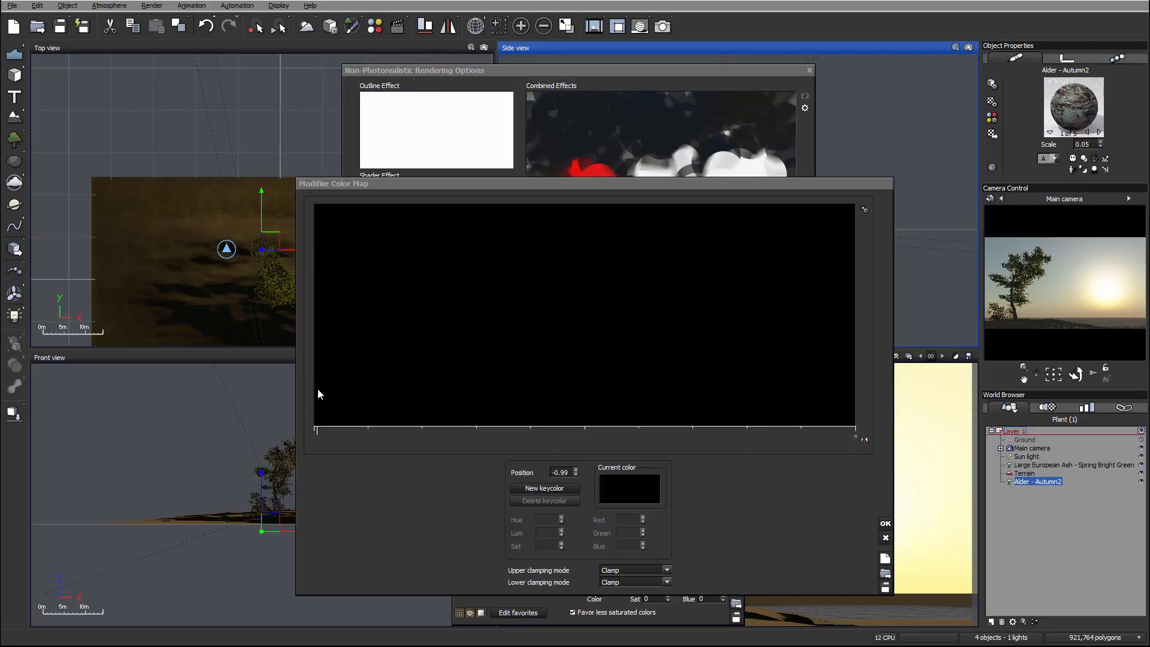
double_click(329, 388)
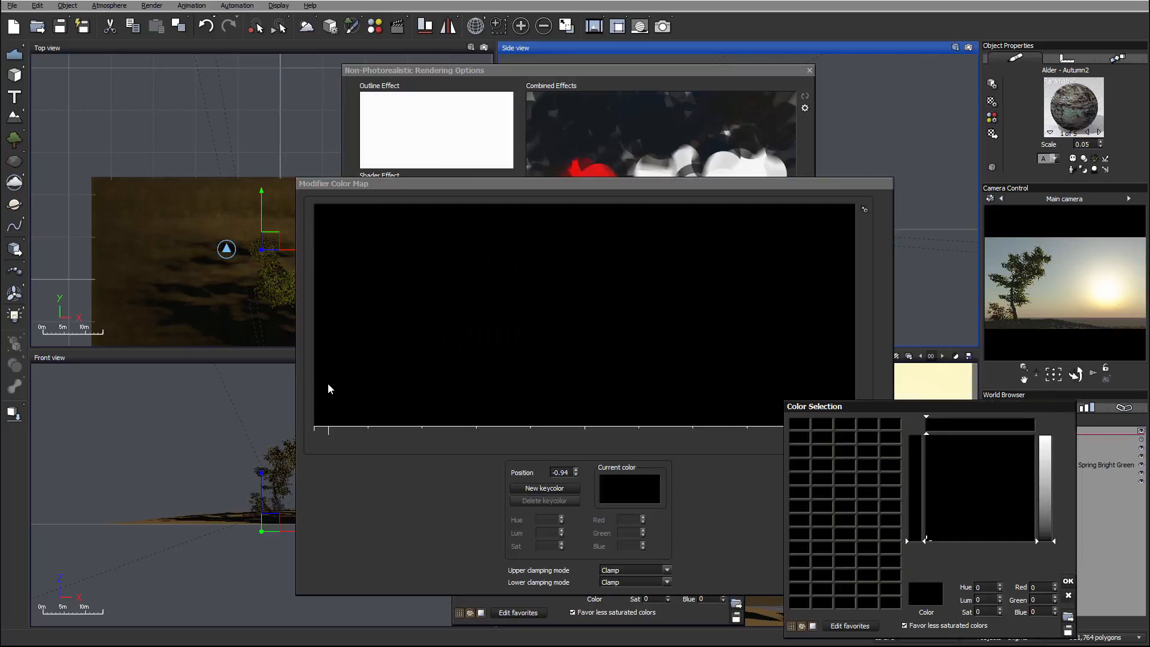
mouse_move(915, 476)
left_mouse_down()
mouse_move(904, 473)
mouse_move(950, 457)
mouse_move(928, 466)
left_mouse_up()
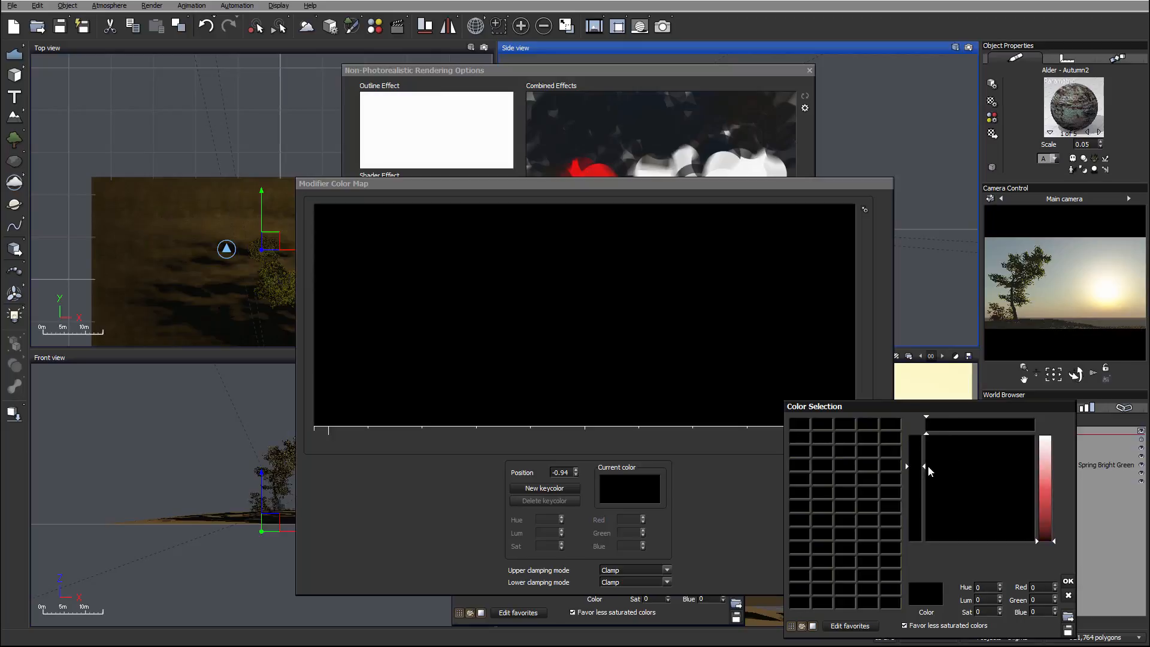
left_click_drag(1044, 458, 1045, 481)
left_click_drag(940, 452, 940, 436)
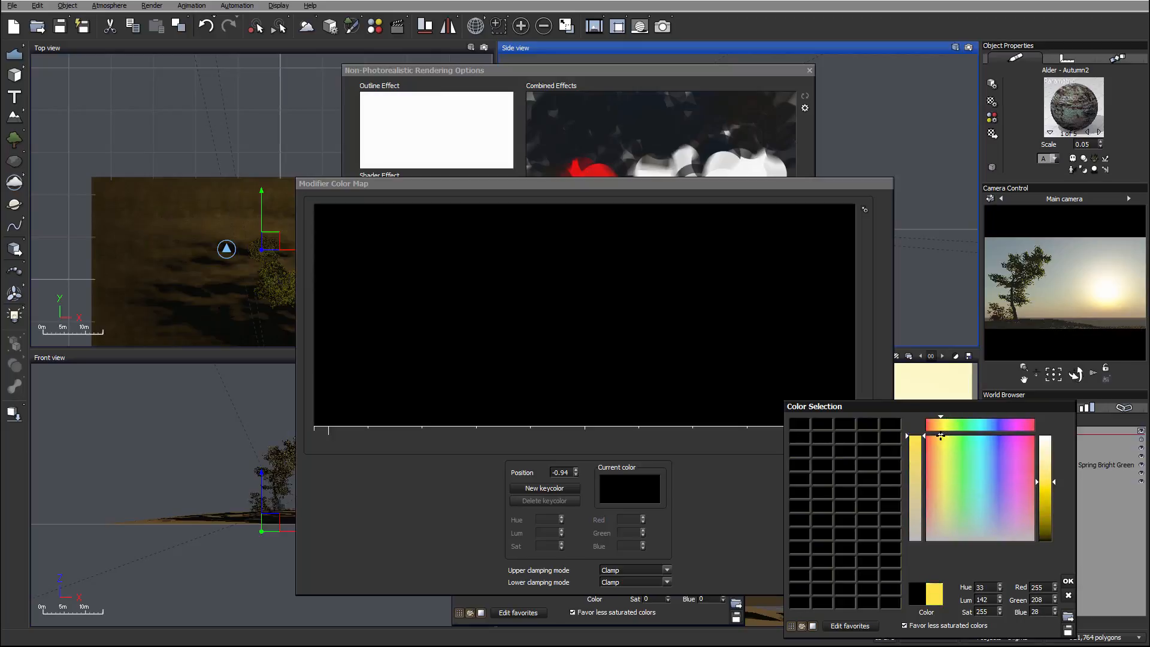
left_click(1067, 581)
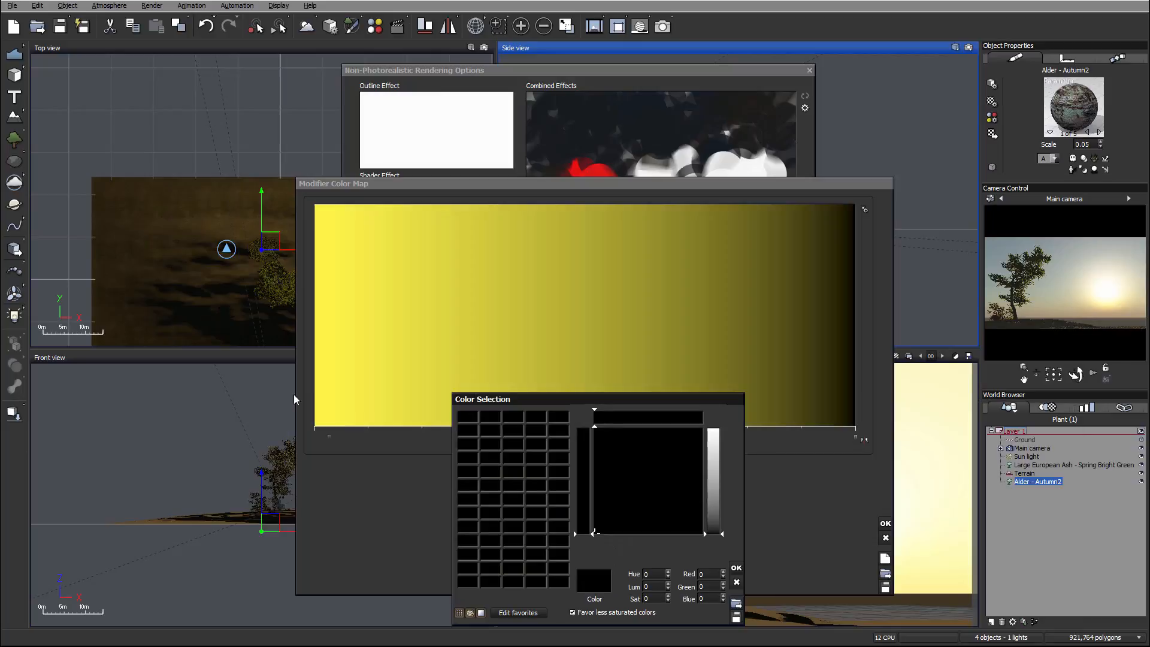
left_click(736, 582)
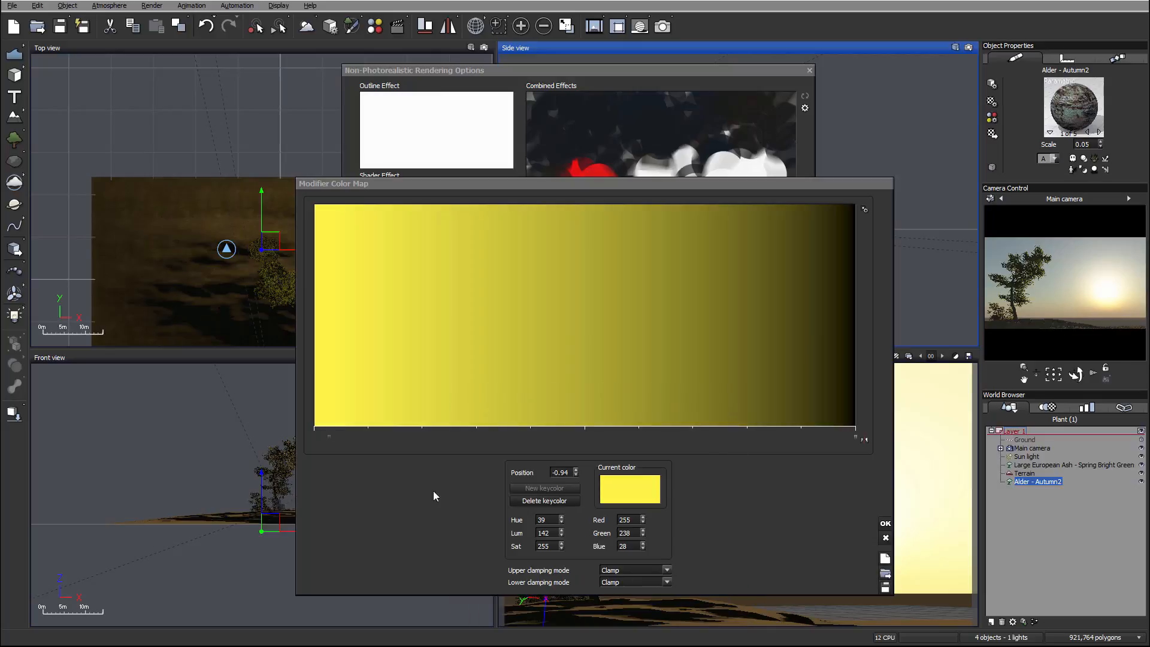
Set the color map's end keycolor at position 1 to blue (RGB 0, 38, 252).
left_click(855, 438)
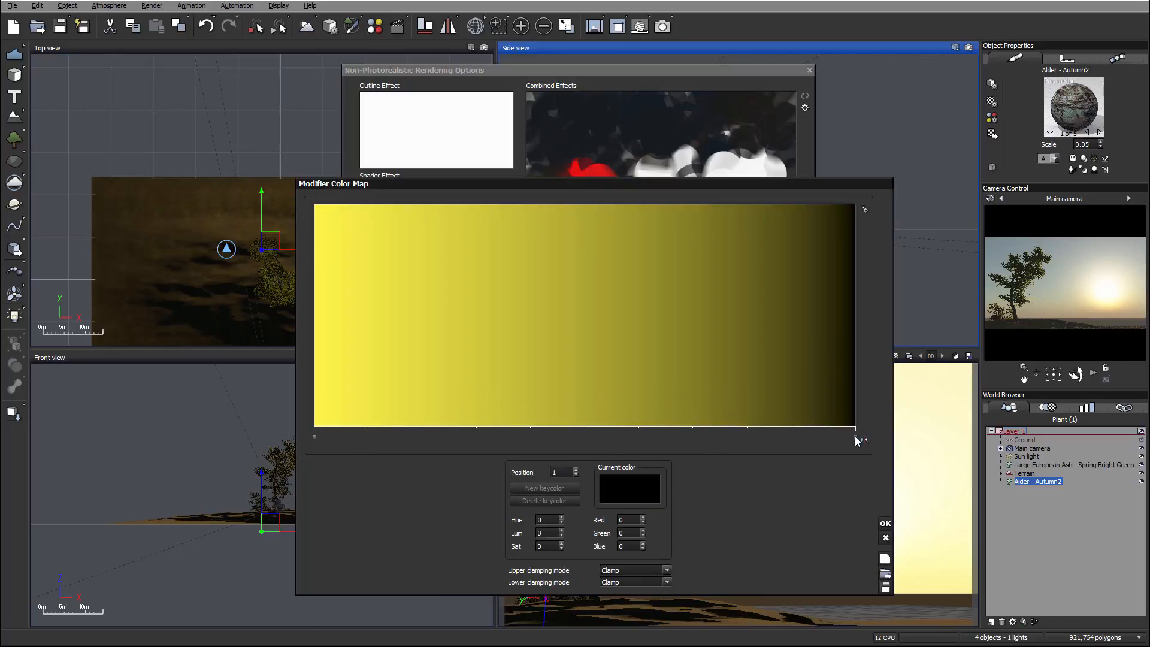
left_click(632, 478)
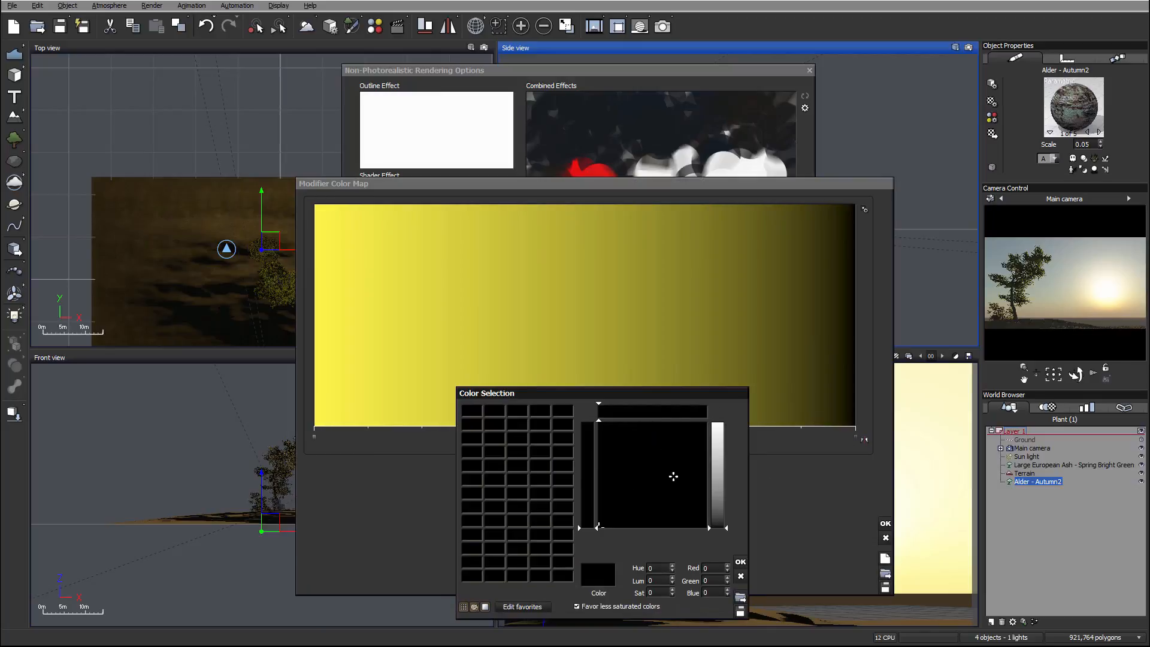
left_click(676, 460)
left_click(713, 475)
left_click(667, 421)
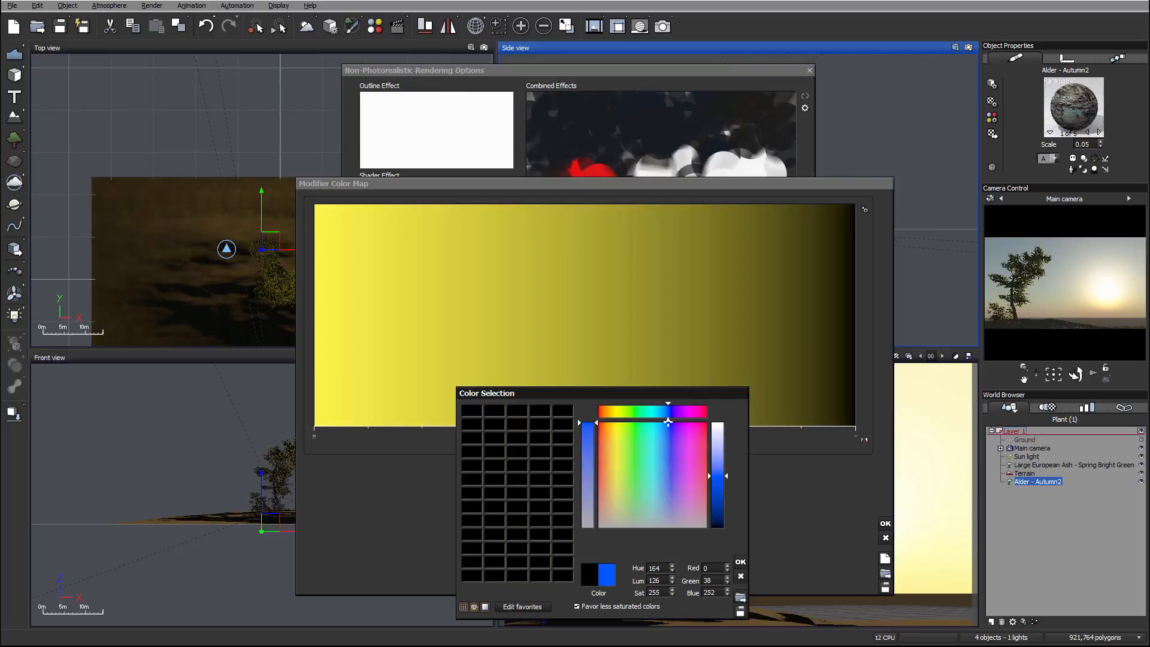
left_click(740, 561)
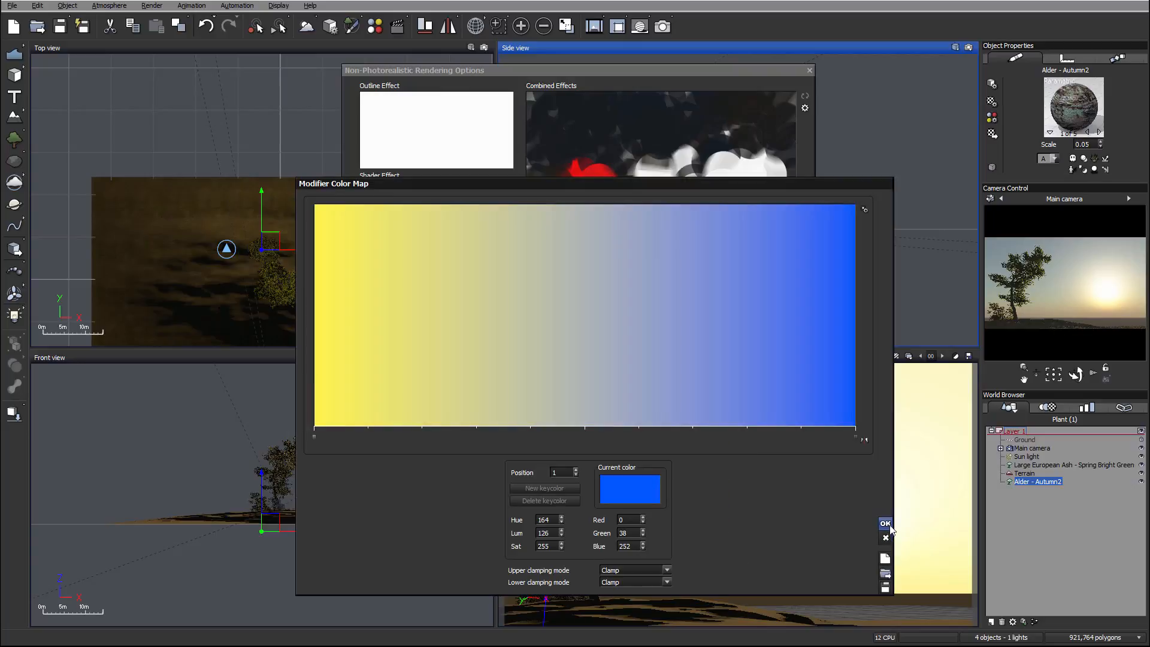
Accept the color map, set the Across stroke strength to 18, and accept the line options.
left_click(885, 524)
left_click_drag(654, 345, 579, 348)
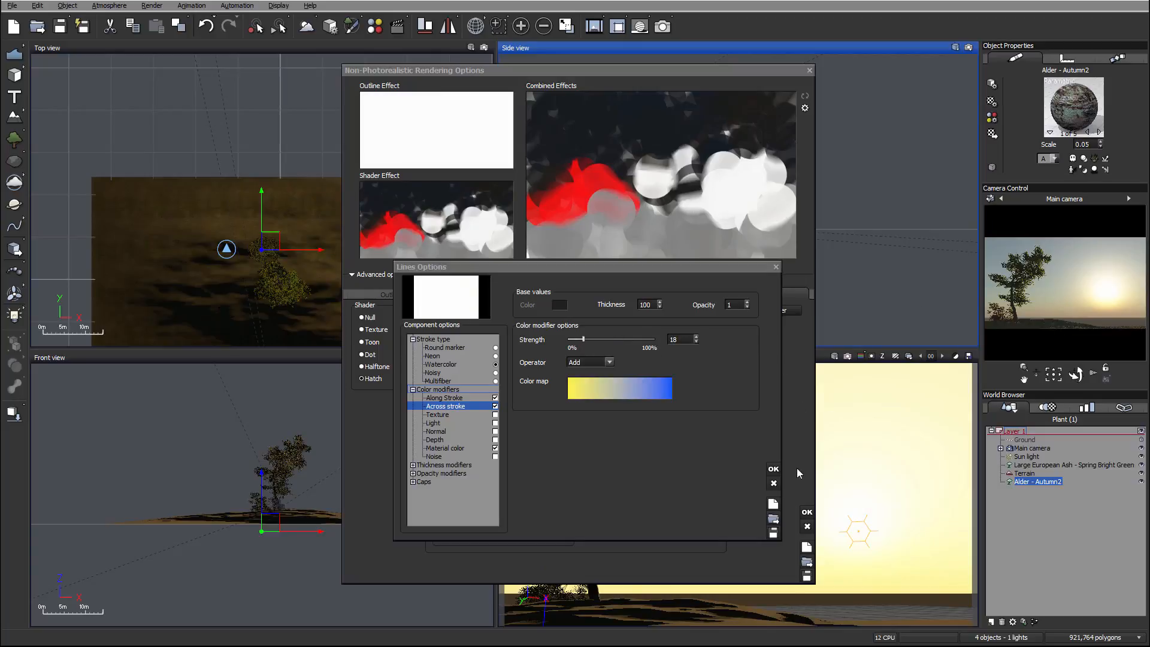
left_click(773, 469)
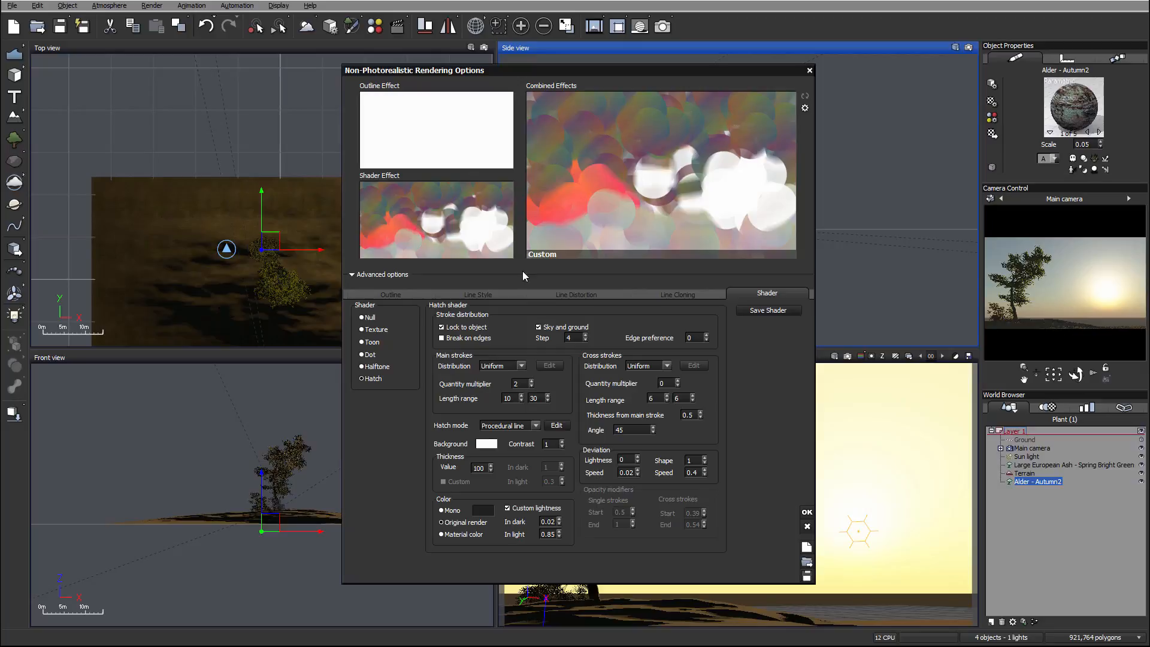
Reopen the procedural line's options and adjust the strength of the Across stroke color modifier.
left_click(556, 425)
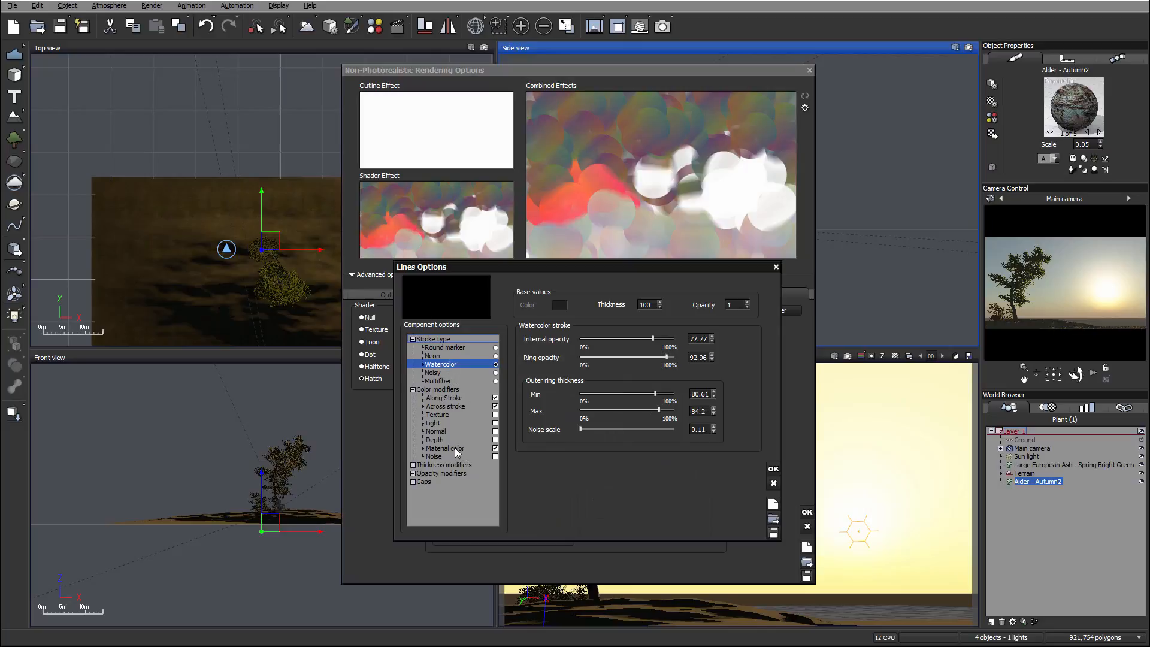
left_click(479, 390)
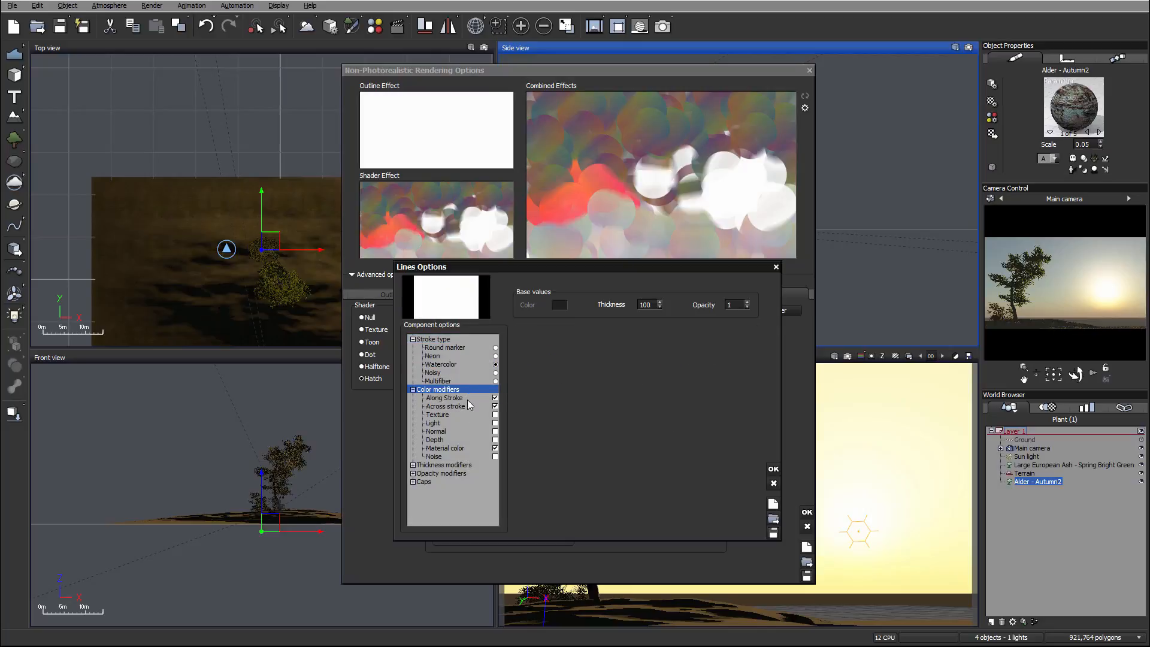
left_click(467, 398)
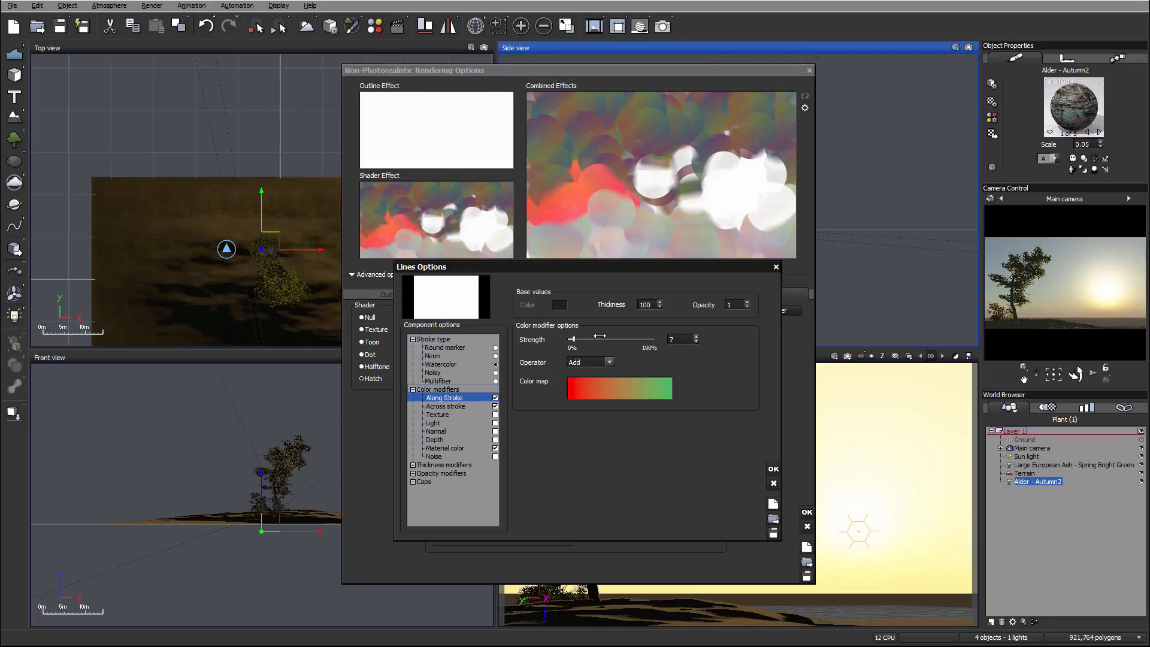
left_click(454, 407)
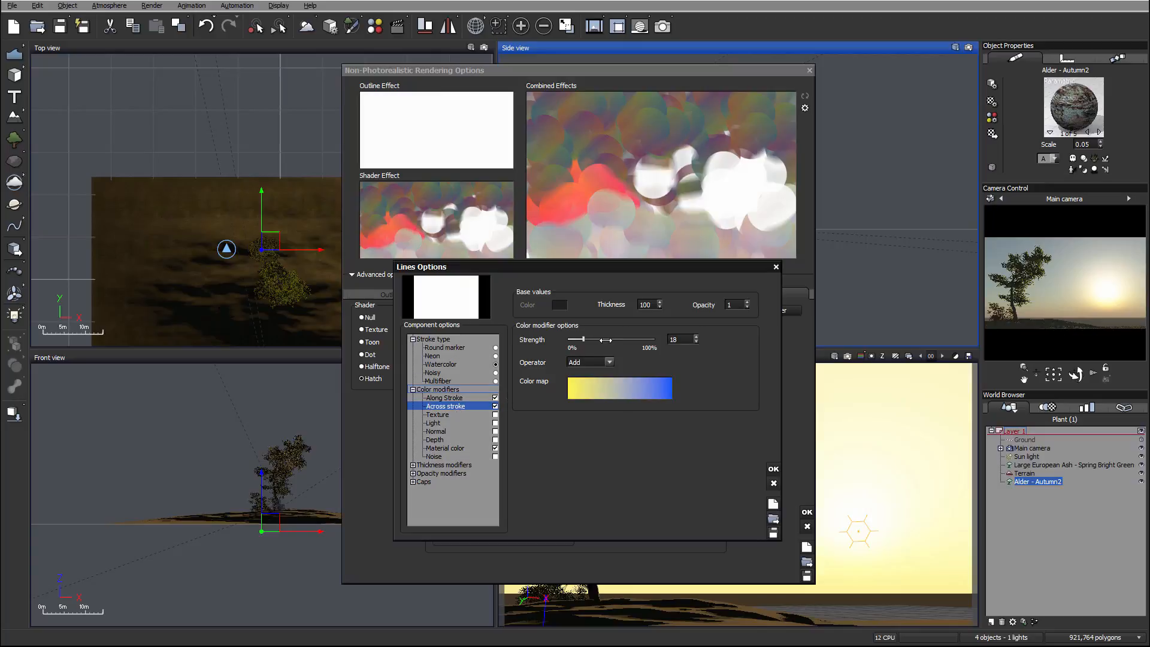
left_click_drag(605, 339, 596, 339)
Expand the thickness modifiers and enable the Along Stroke thickness modifier.
left_click(452, 466)
left_click(412, 464)
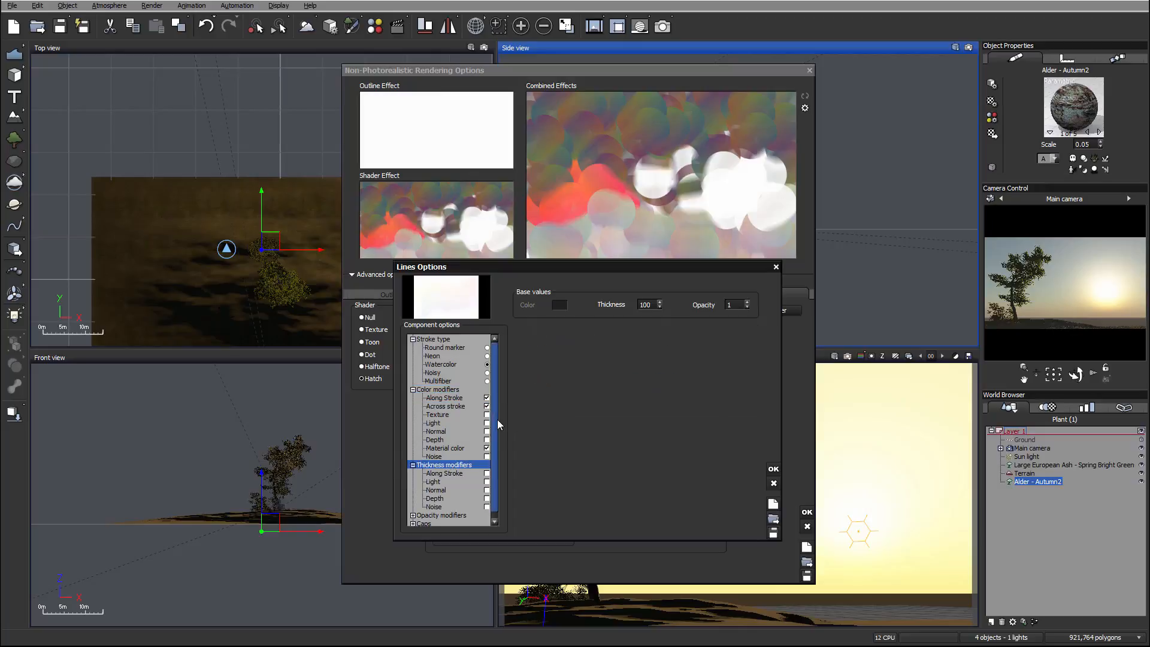
left_click_drag(496, 464, 497, 470)
left_click(455, 467)
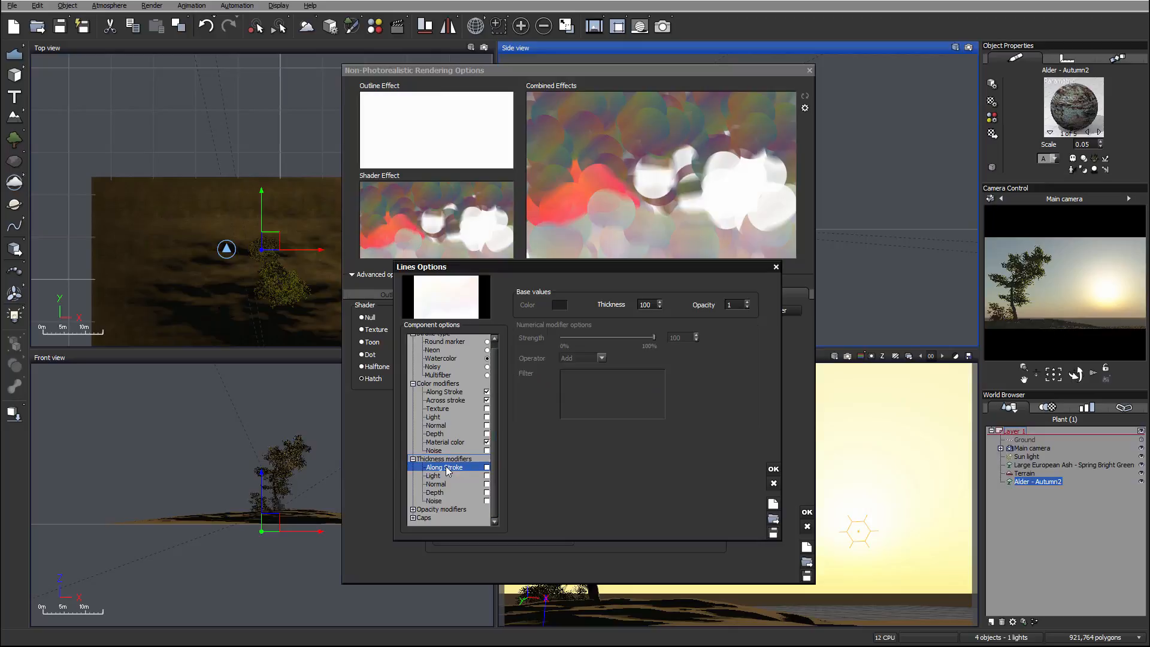
left_click(486, 467)
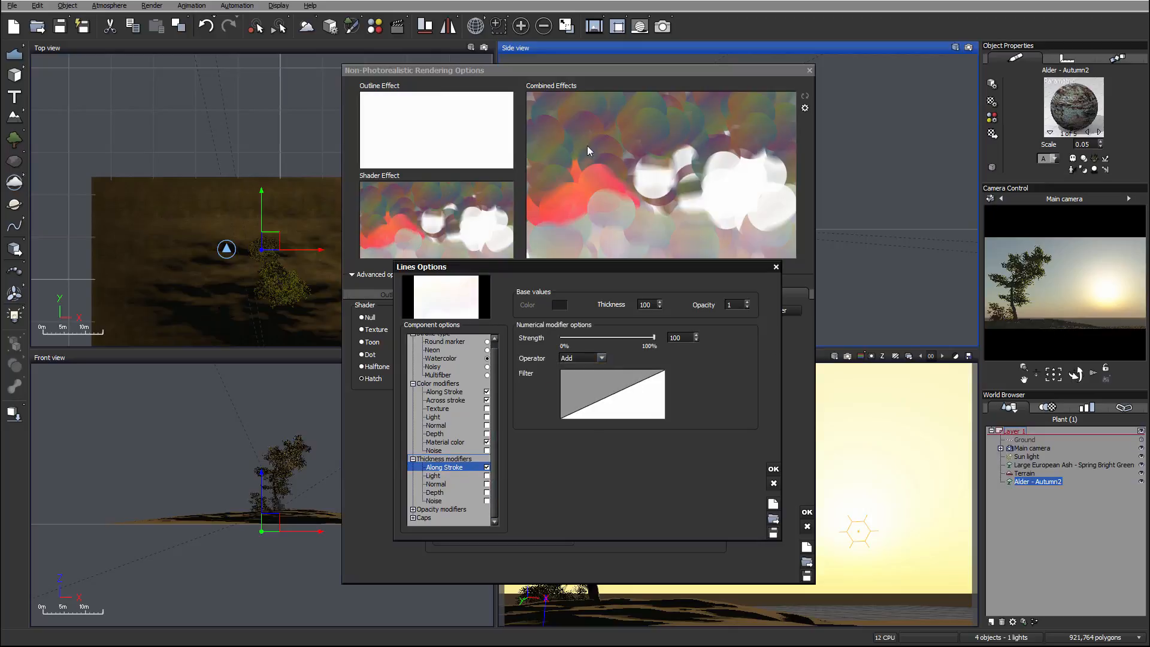
Reshape the Along Stroke thickness filter with its start keypoint at Y 0 and a new keypoint past the middle, and set the operator to Substract.
double_click(590, 392)
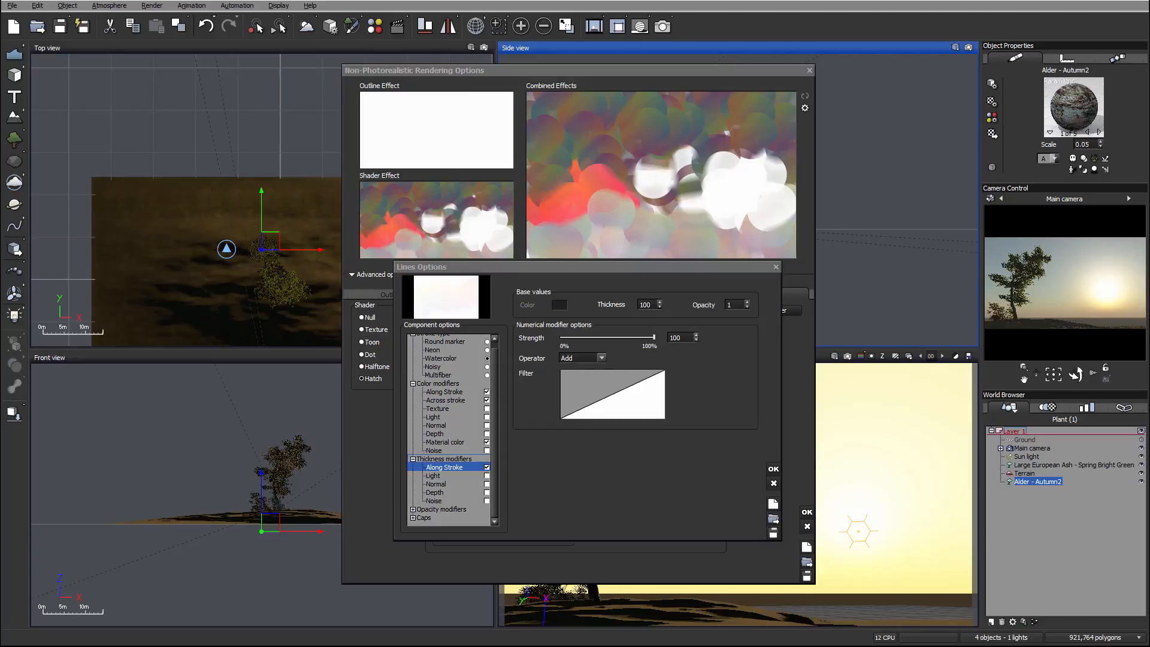
right_click(590, 396)
left_click(620, 404)
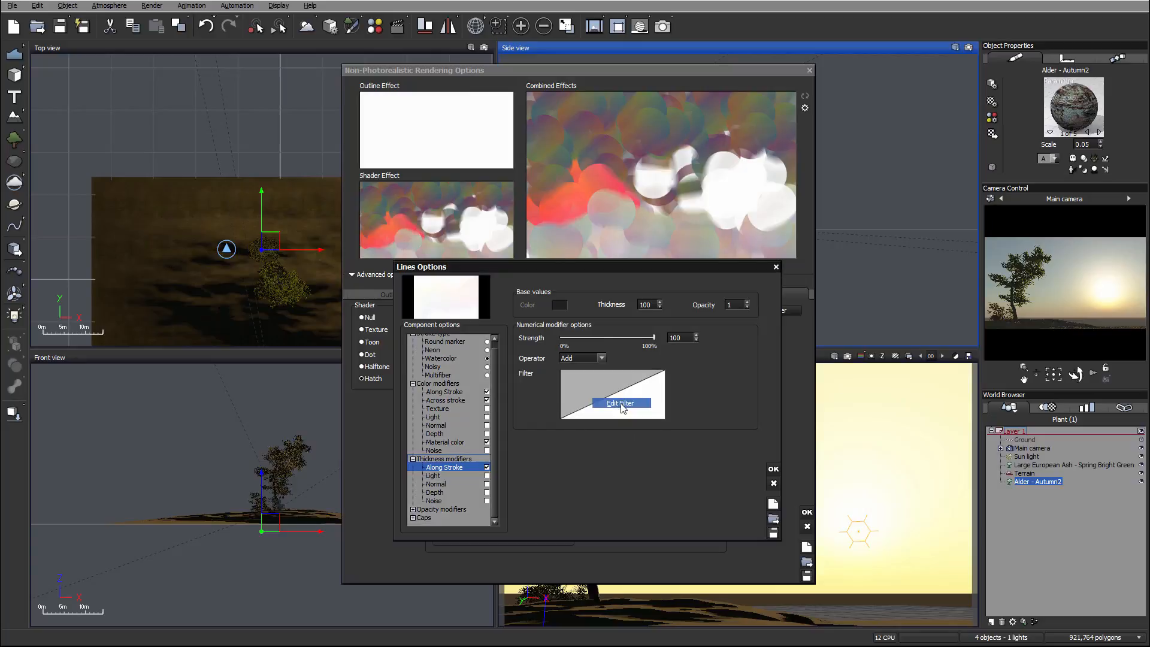
left_click_drag(588, 327, 585, 301)
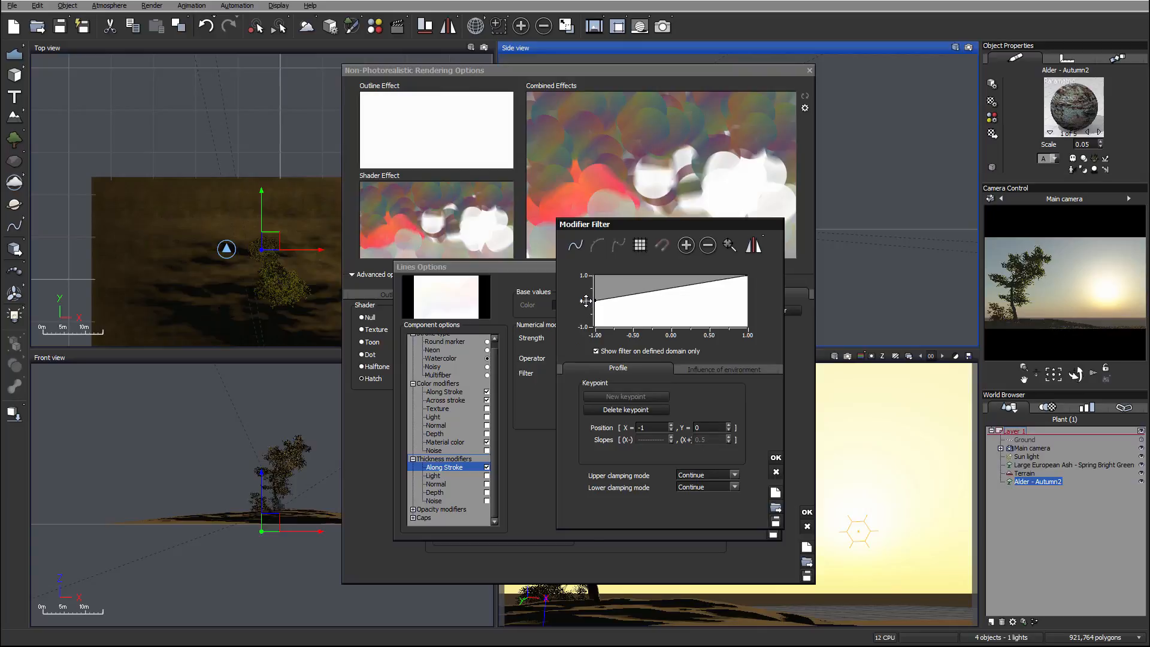
left_click(670, 313)
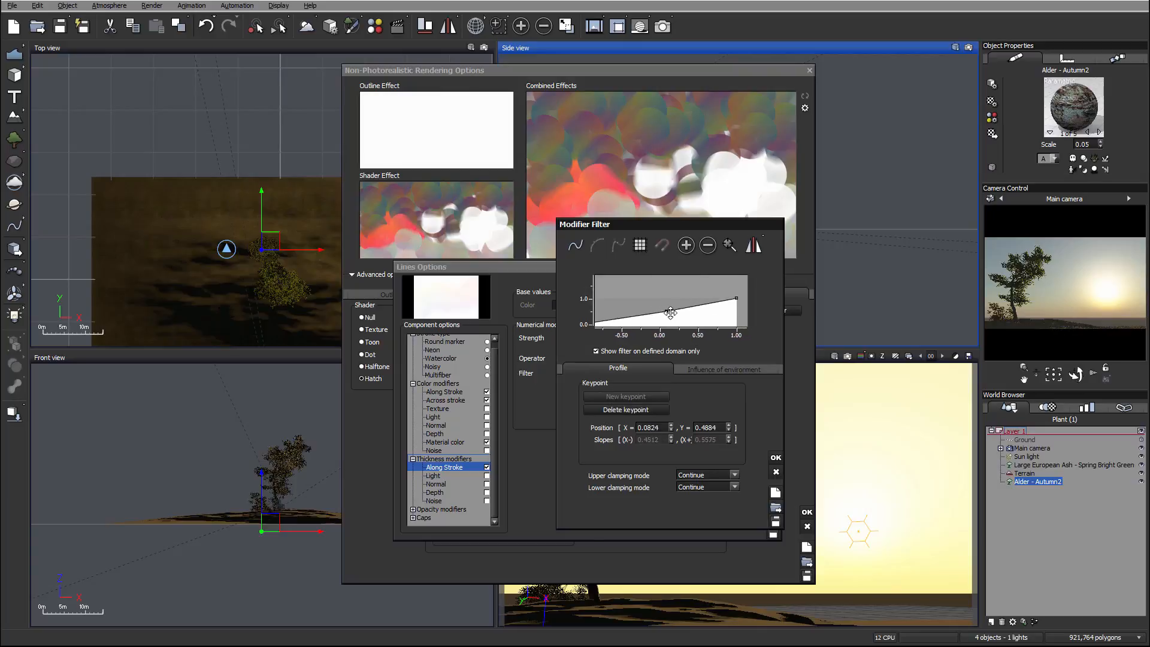
left_click_drag(670, 312, 680, 312)
left_click(776, 459)
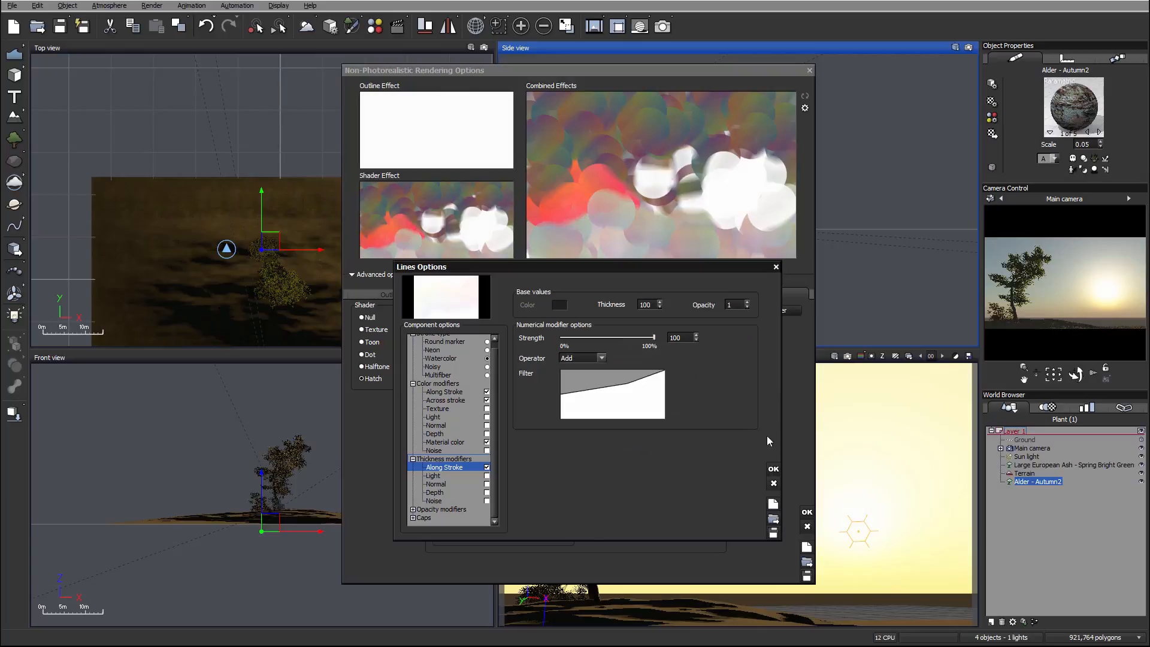
left_click(590, 358)
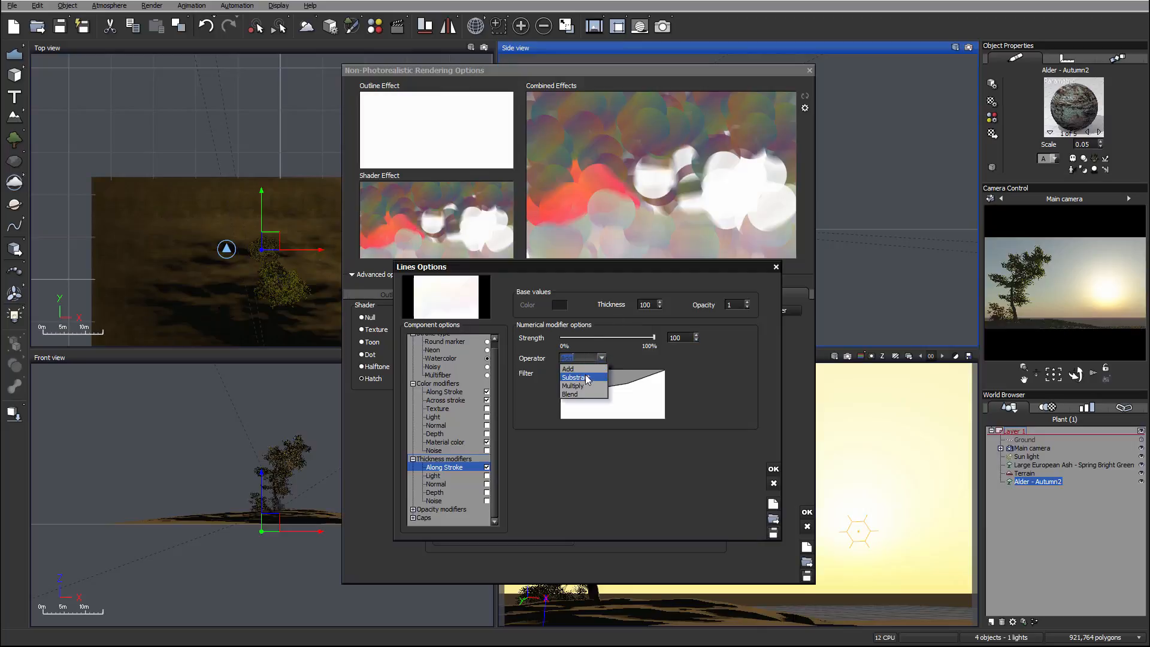
left_click(581, 376)
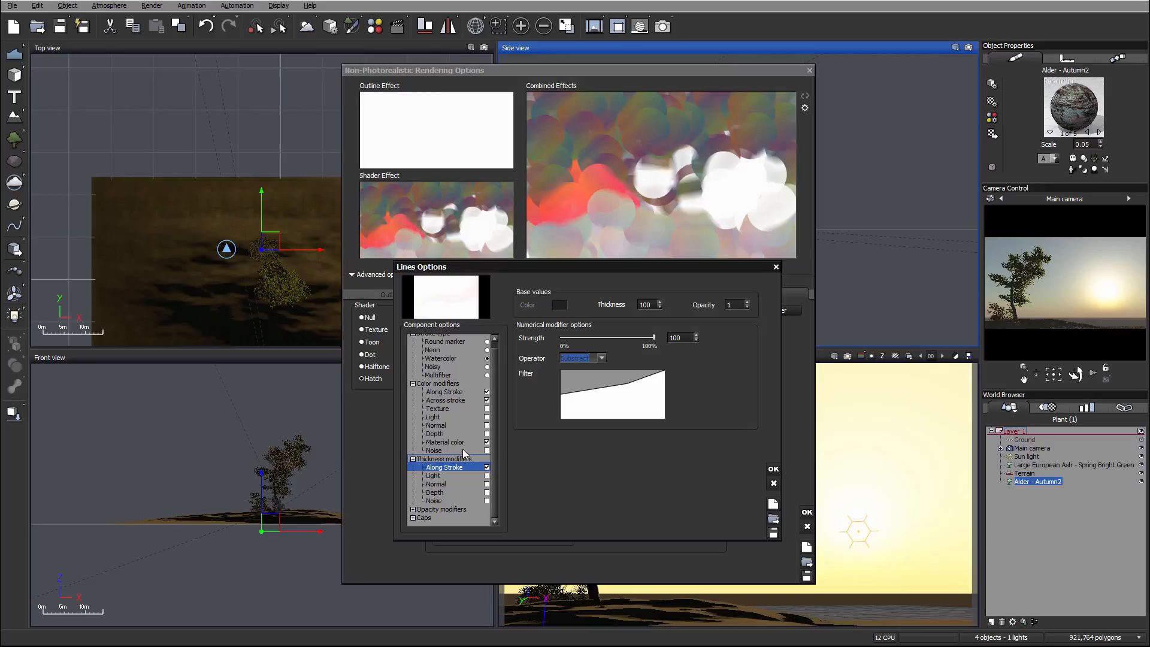
Enable the Noise thickness modifier with octaves 6, brightness 0.15, contrast 0.41 and strength 56, and accept the line options.
left_click_drag(493, 431, 494, 456)
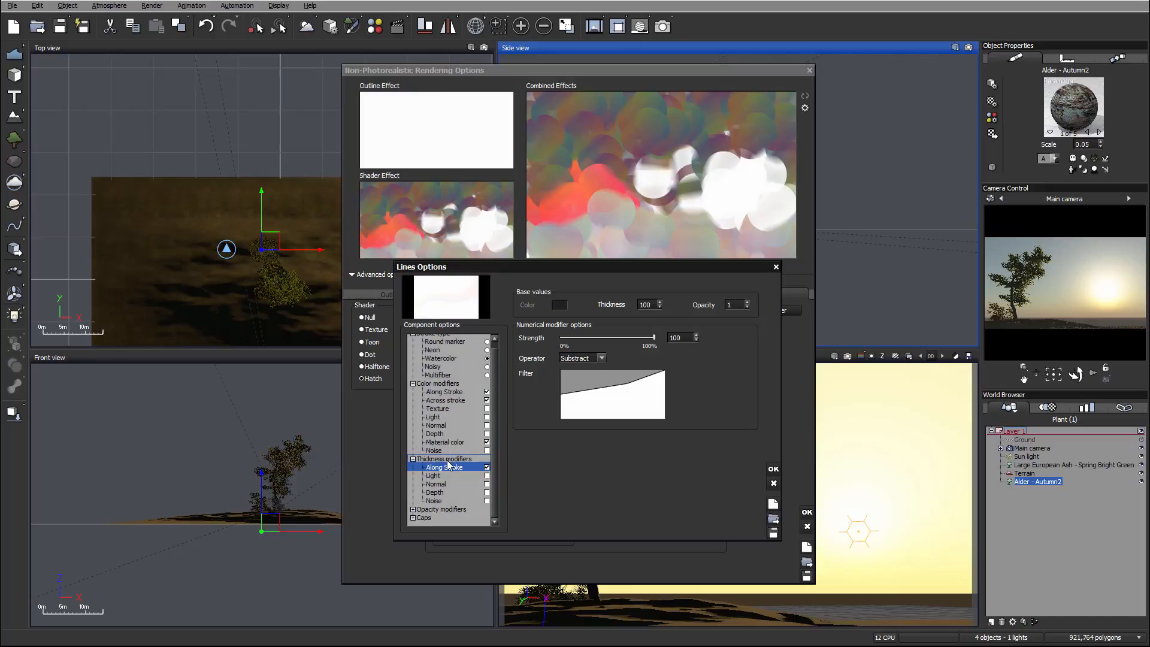
left_click(448, 500)
left_click(486, 500)
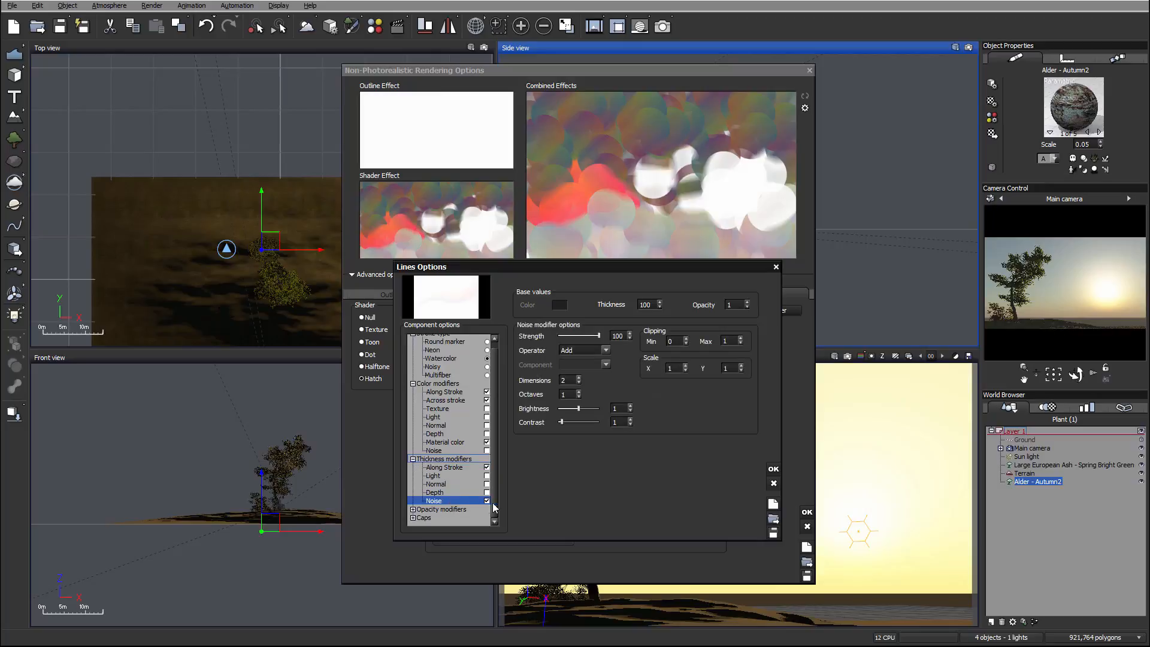
left_click(564, 396)
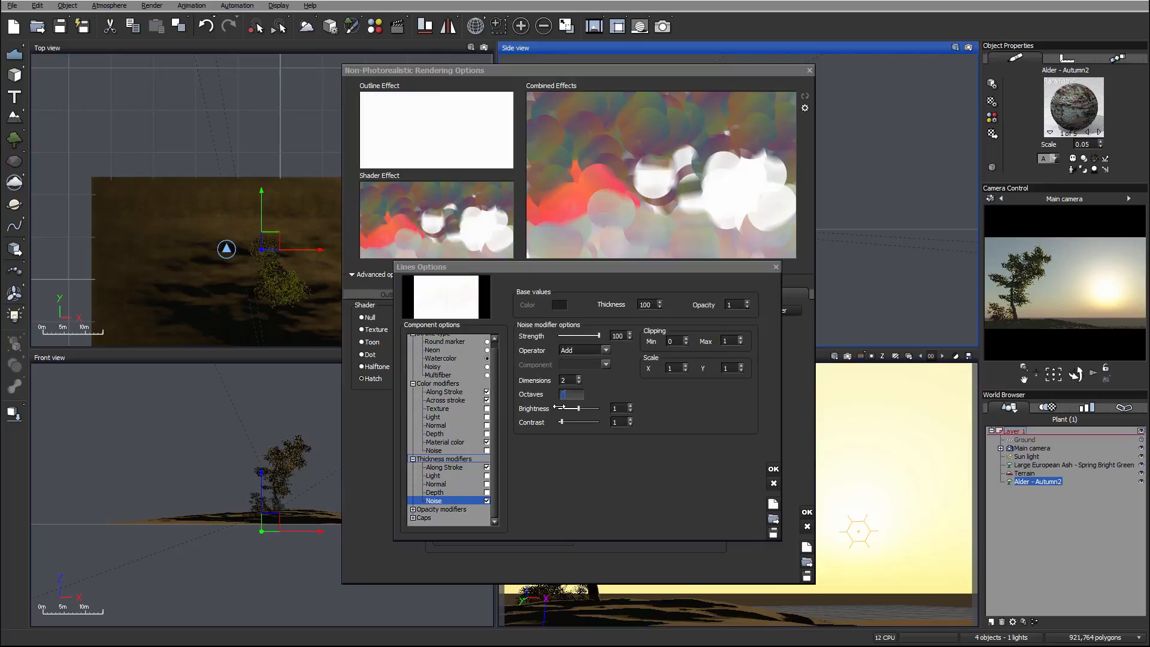
type("6")
left_click_drag(584, 417, 561, 411)
left_click_drag(598, 336, 580, 336)
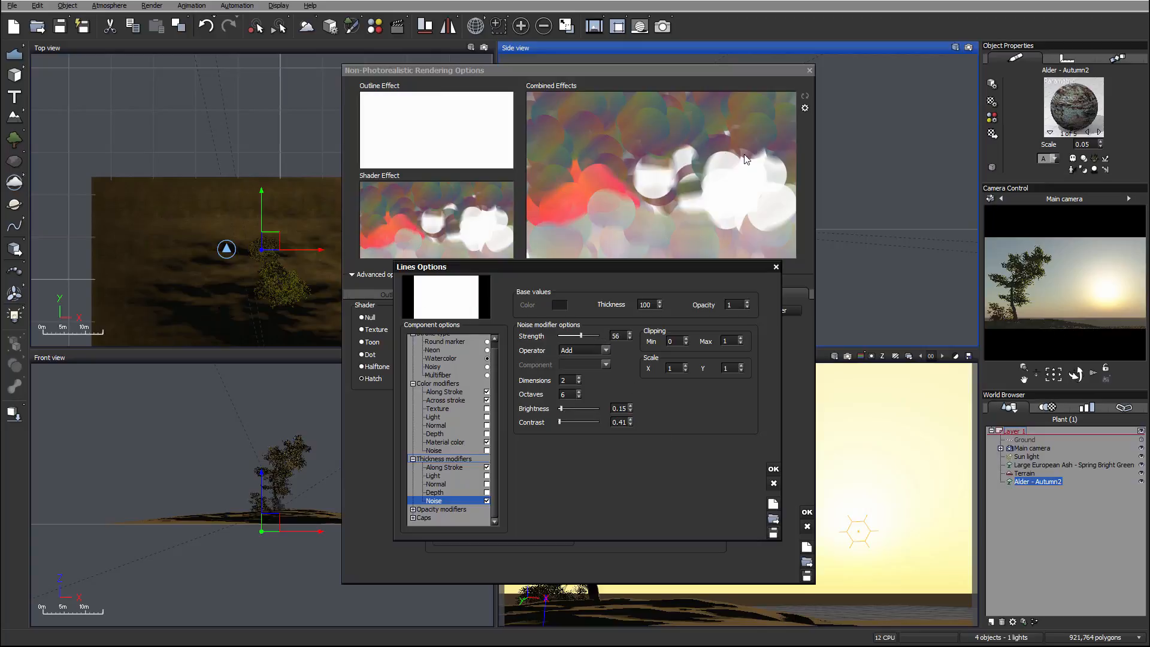
left_click(773, 468)
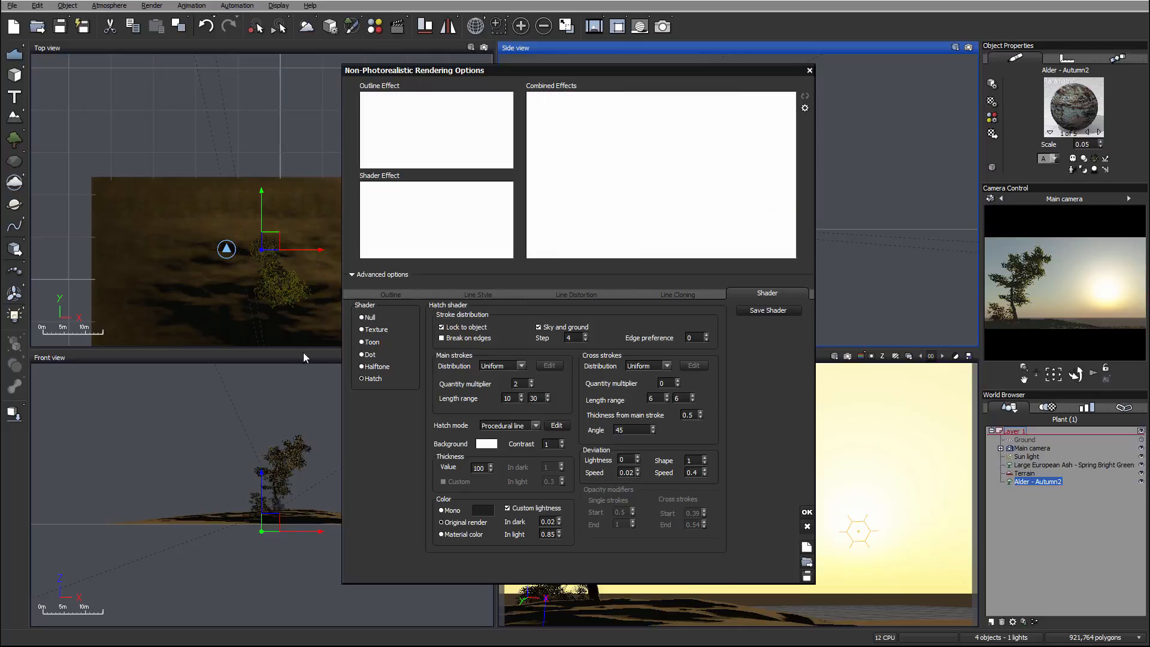
Set the main strokes' quantity multiplier to 5 and edit the stroke distribution step value.
double_click(516, 383)
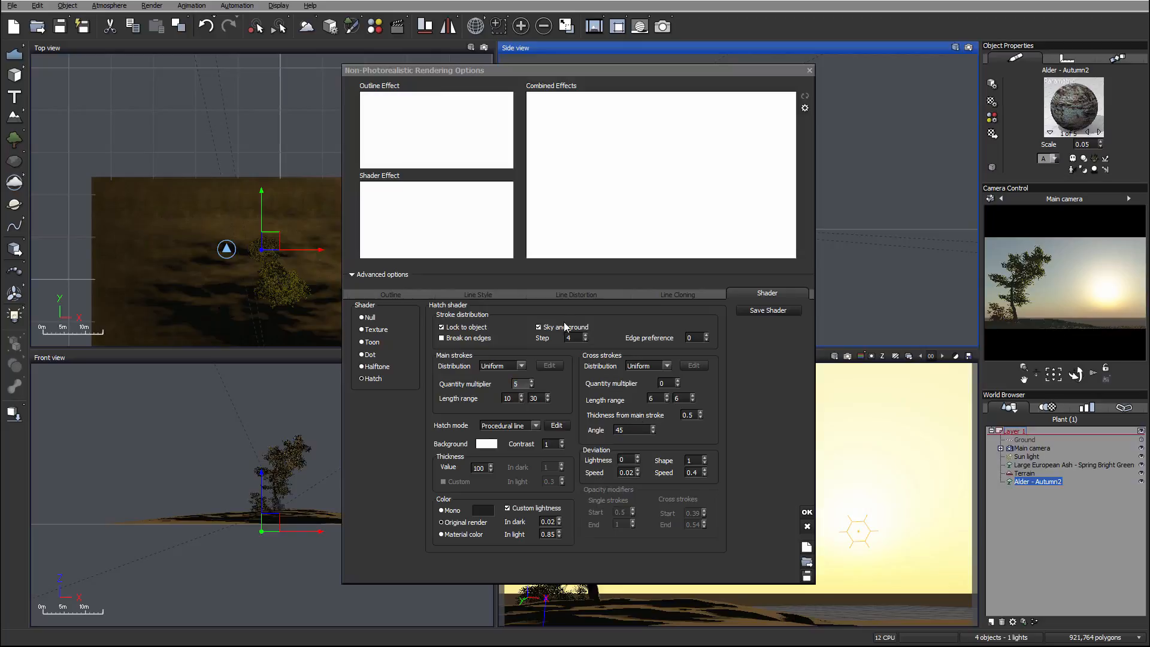
double_click(572, 337)
Reopen the procedural line options and raise the Noise thickness modifier's brightness to 0.18 and contrast to 0.56.
left_click(556, 425)
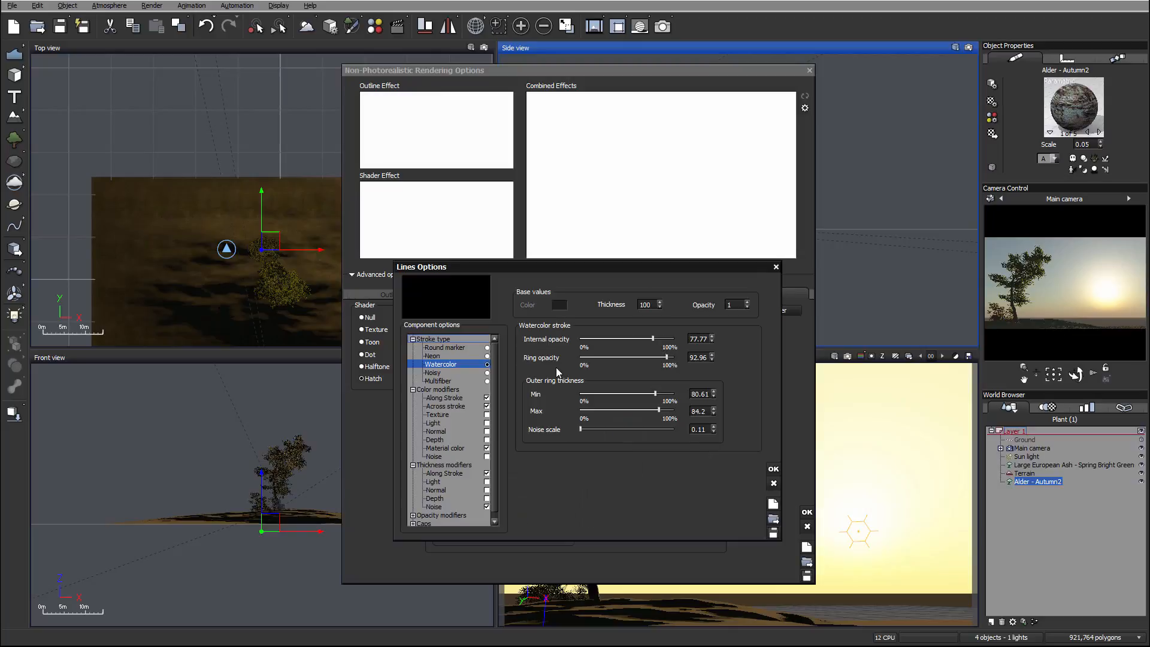
scroll(443, 501, "down", 1)
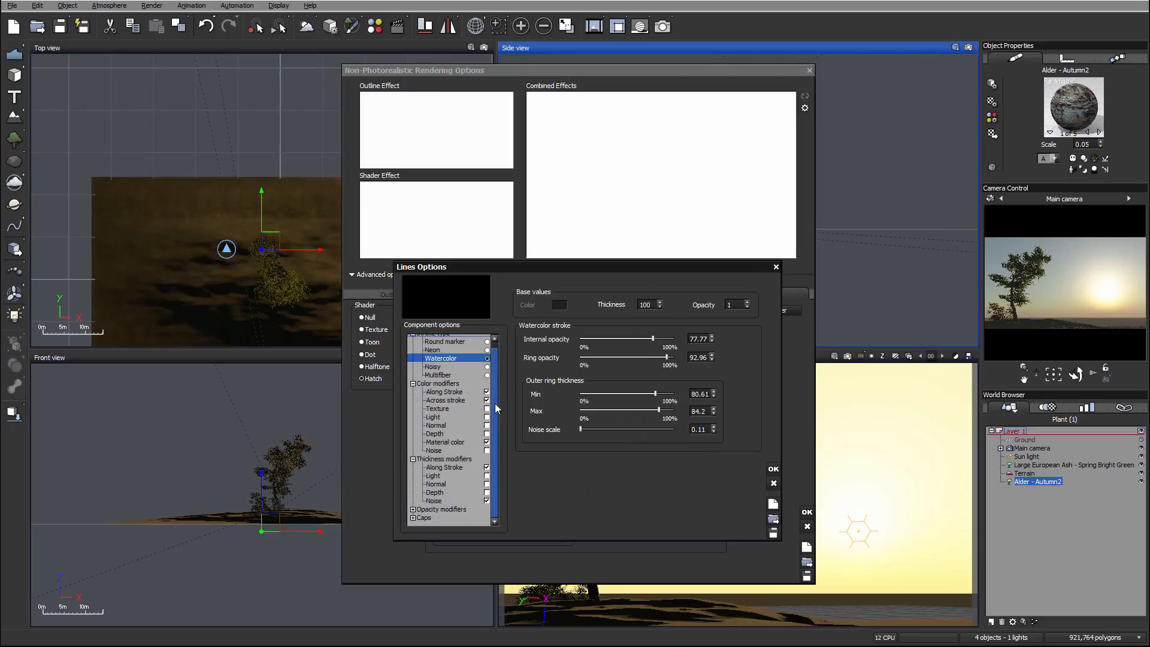
left_click(443, 502)
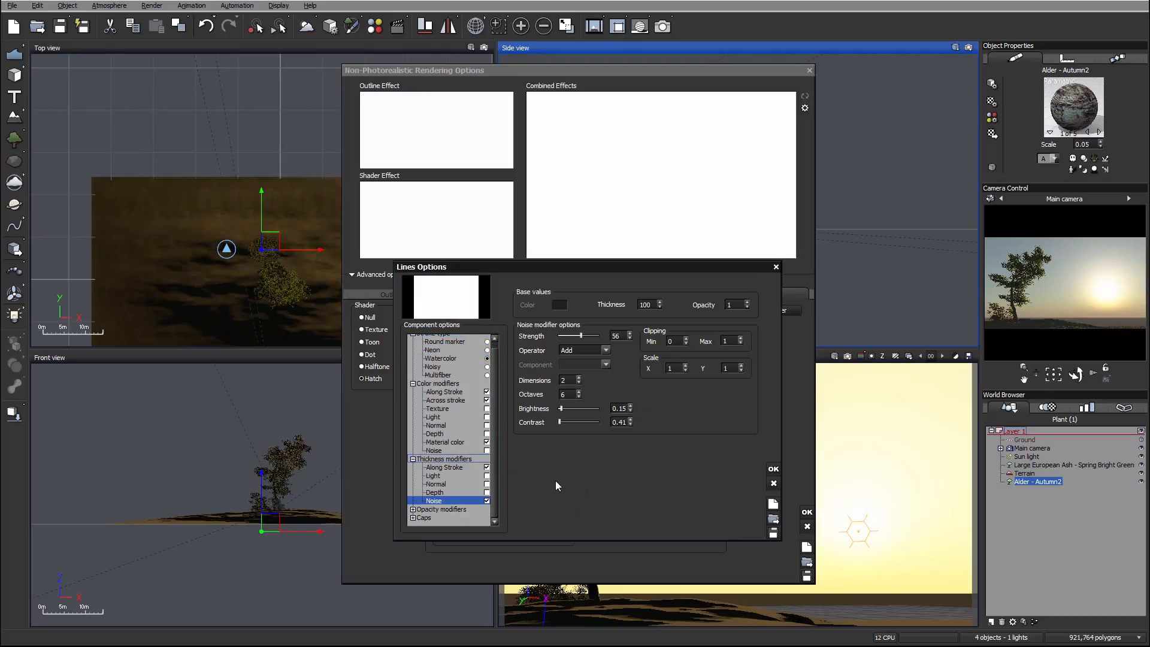
left_click(575, 407)
left_click(573, 422)
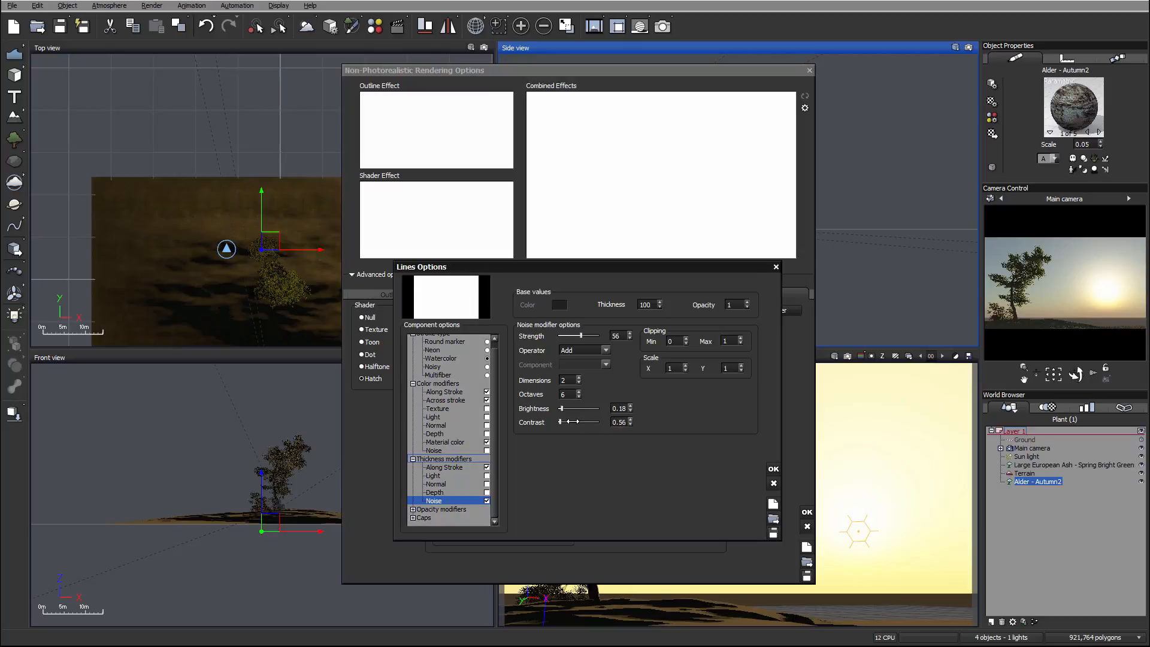
left_click(573, 421)
Set the Along Stroke thickness modifier's operator to Multiply and accept the line options.
left_click(459, 467)
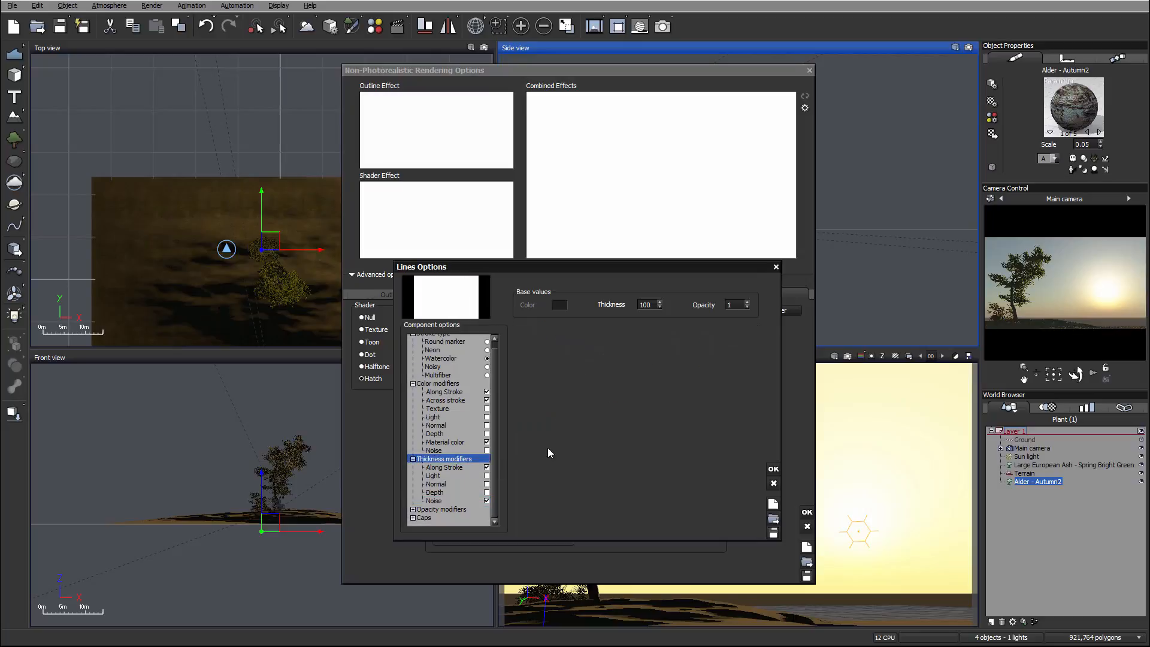
left_click(600, 358)
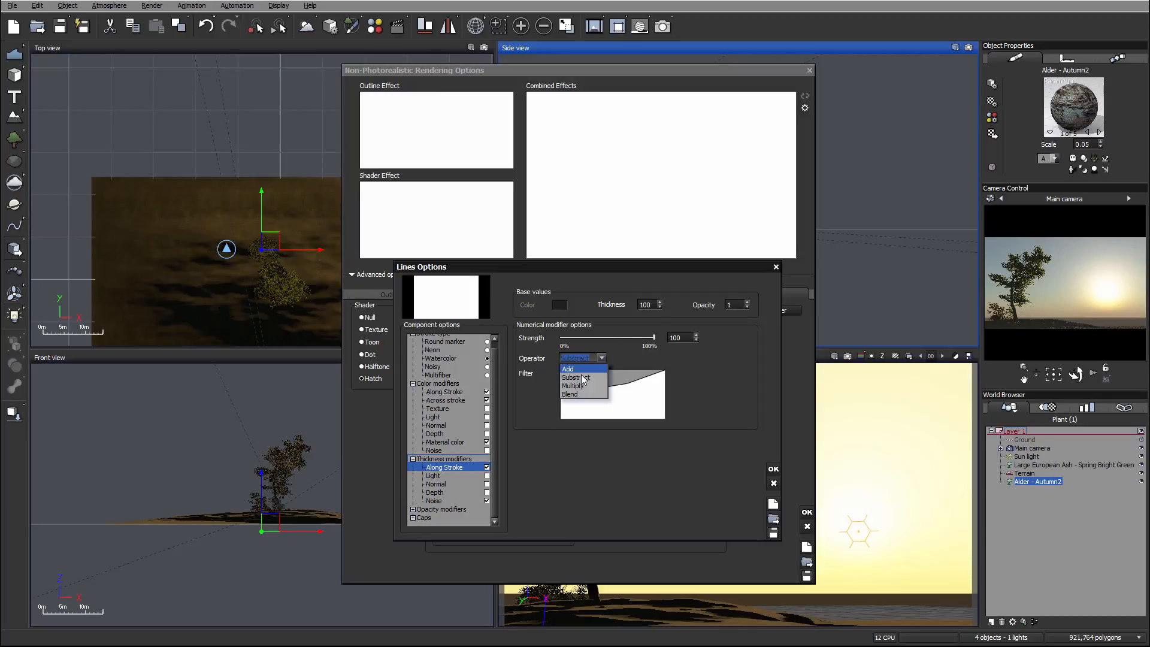
left_click(773, 469)
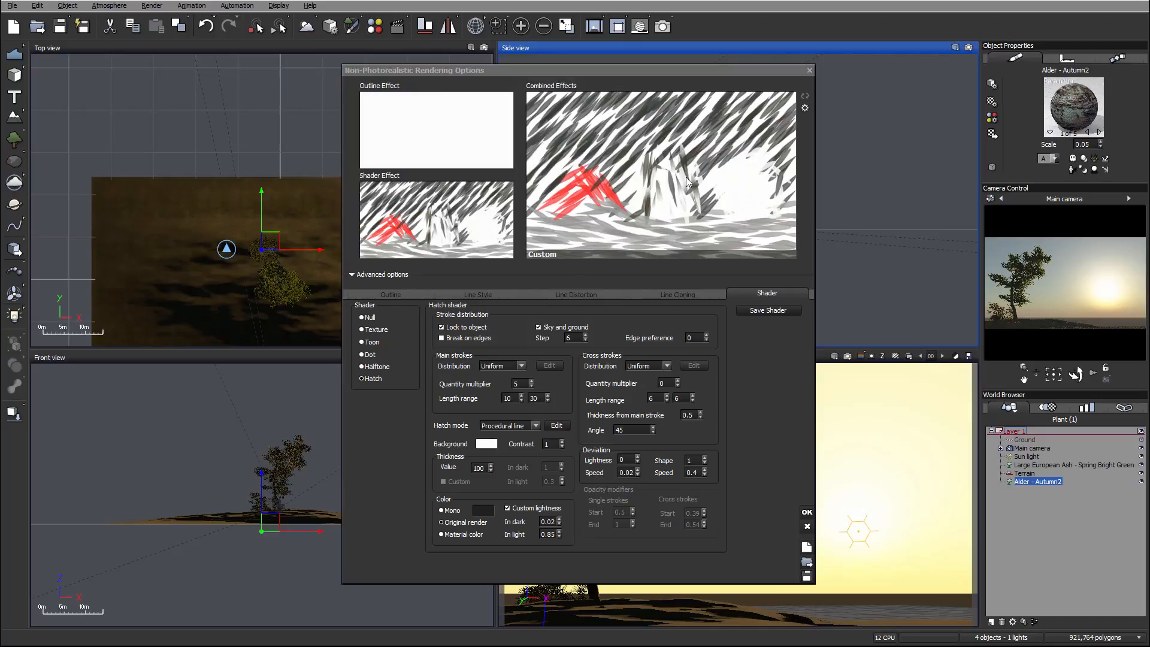
Set the hatch thickness value to 200 and the main strokes' length range to 35–65.
double_click(479, 467)
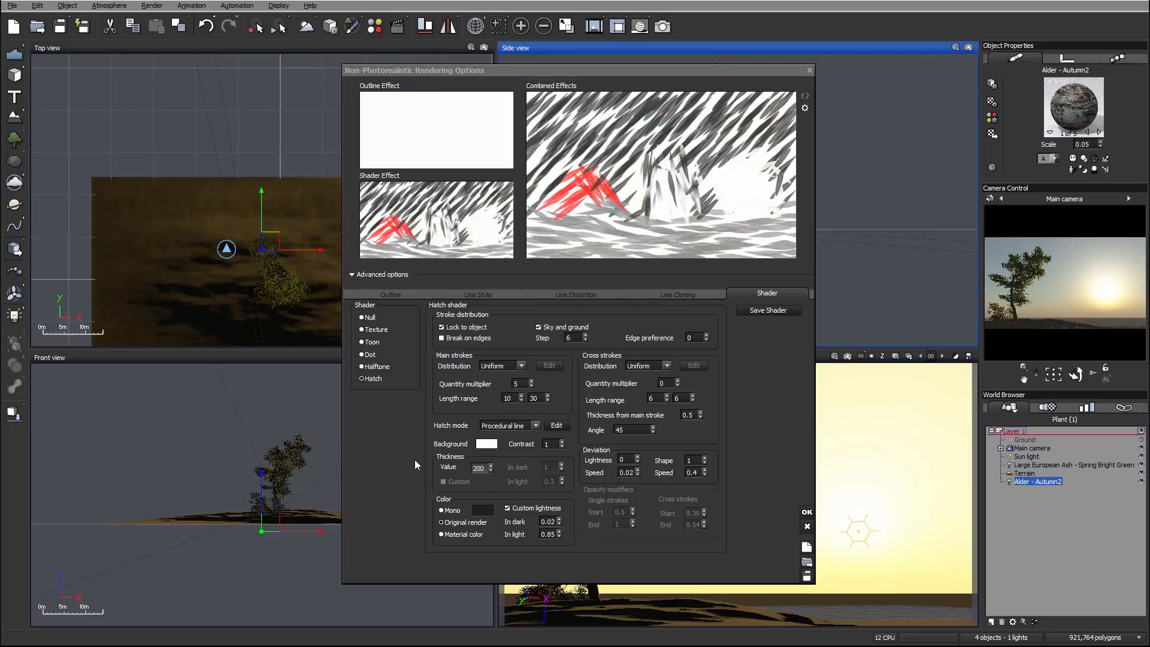
left_click(765, 412)
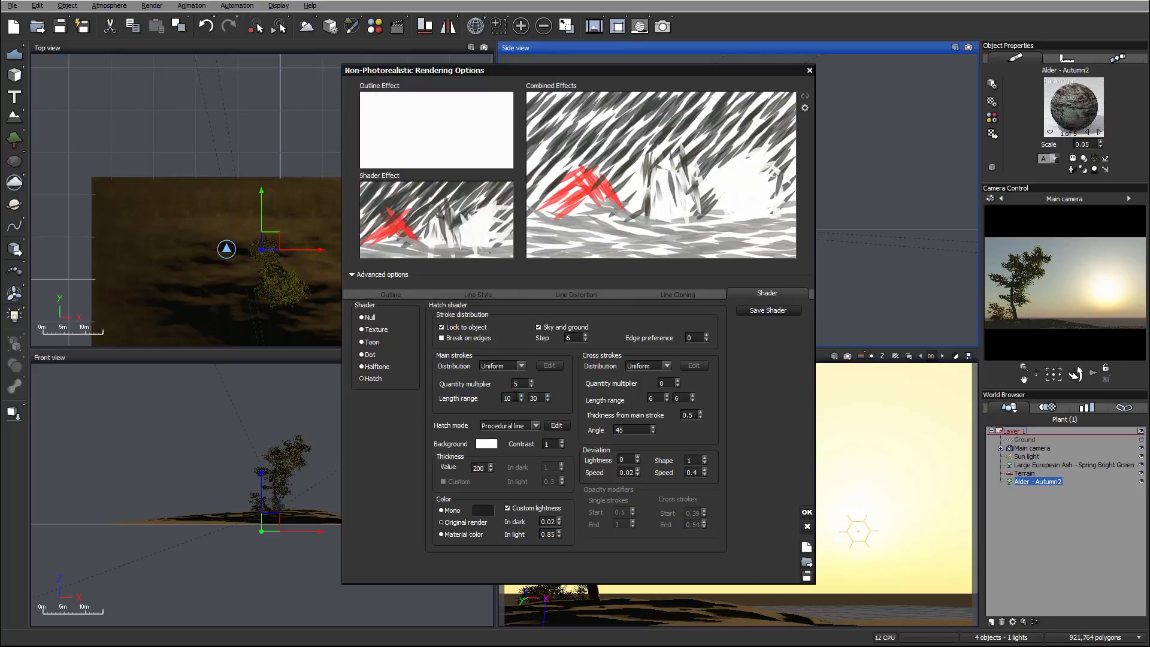
double_click(506, 398)
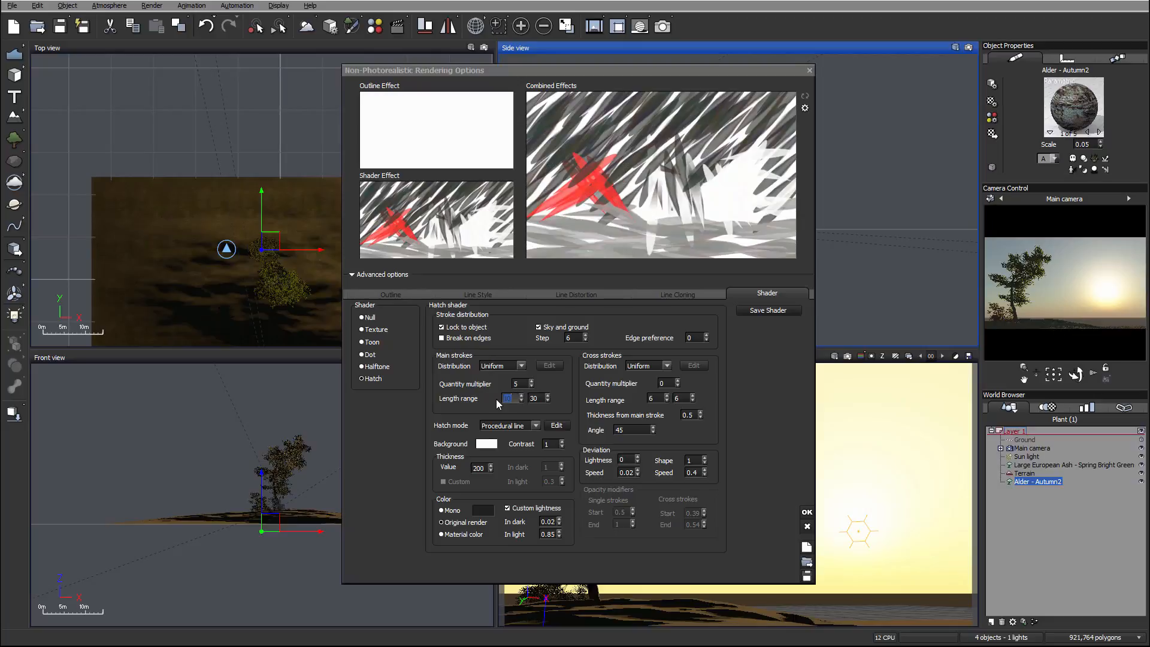
key("Tab")
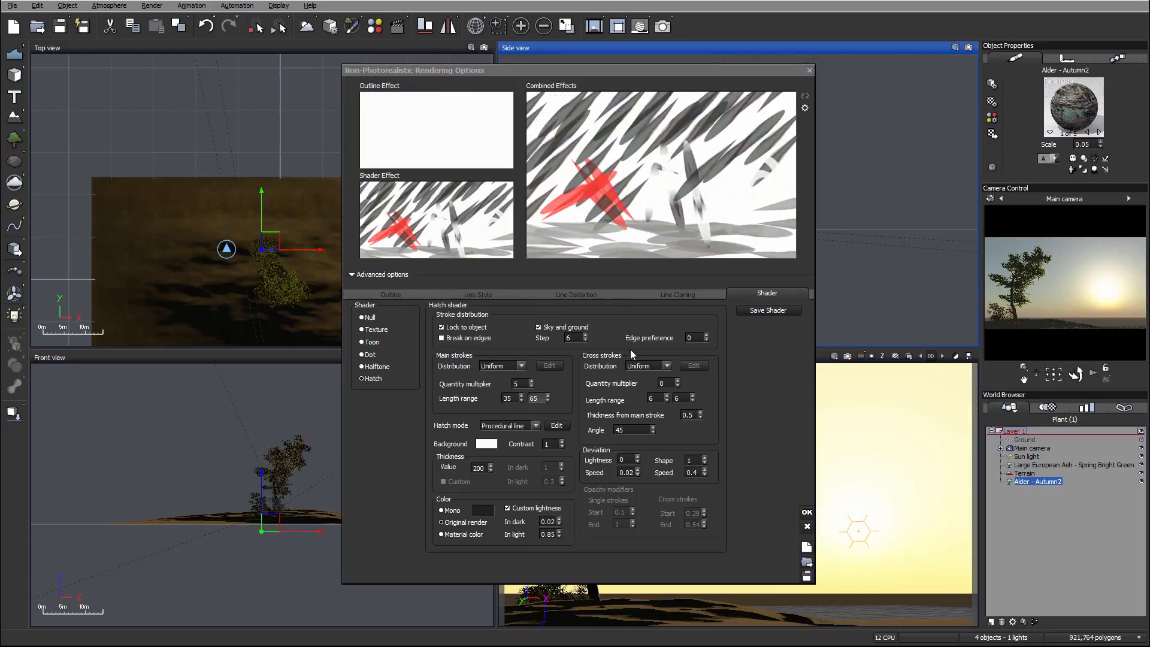
Configure the cross strokes with quantity multiplier 25, length range 5–25 and thickness from main stroke 0.8.
left_click(664, 383)
type("25")
left_click(668, 397)
type("5")
key("Tab")
left_click(737, 388)
left_click(687, 414)
type("0.8")
left_click(739, 394)
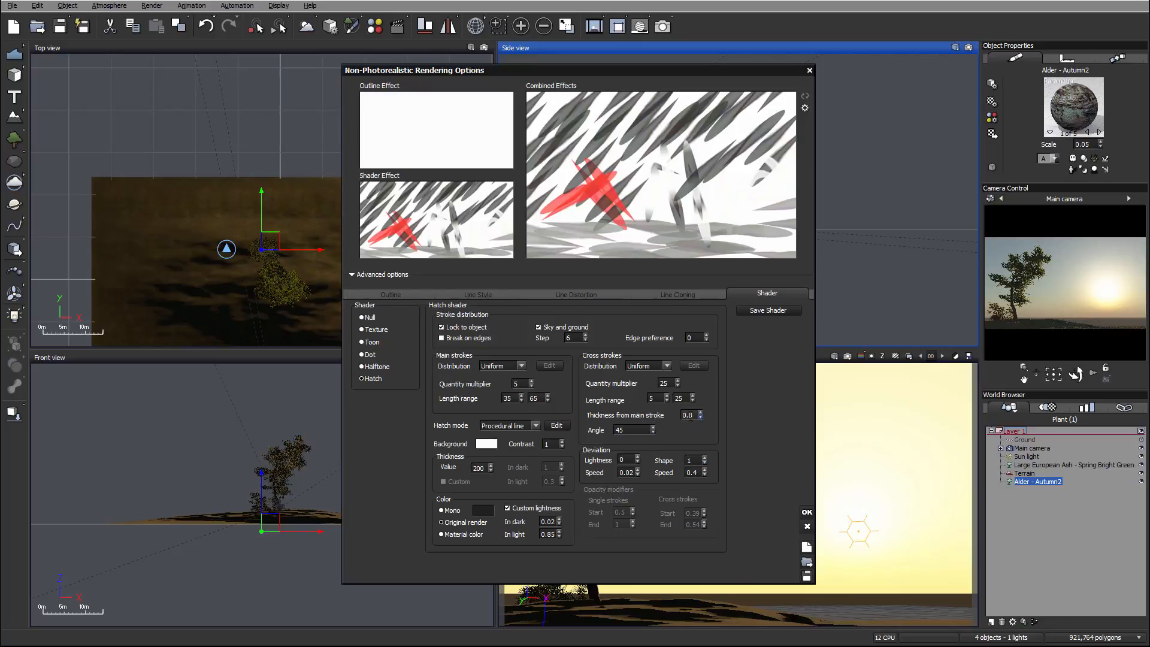
left_click(642, 429)
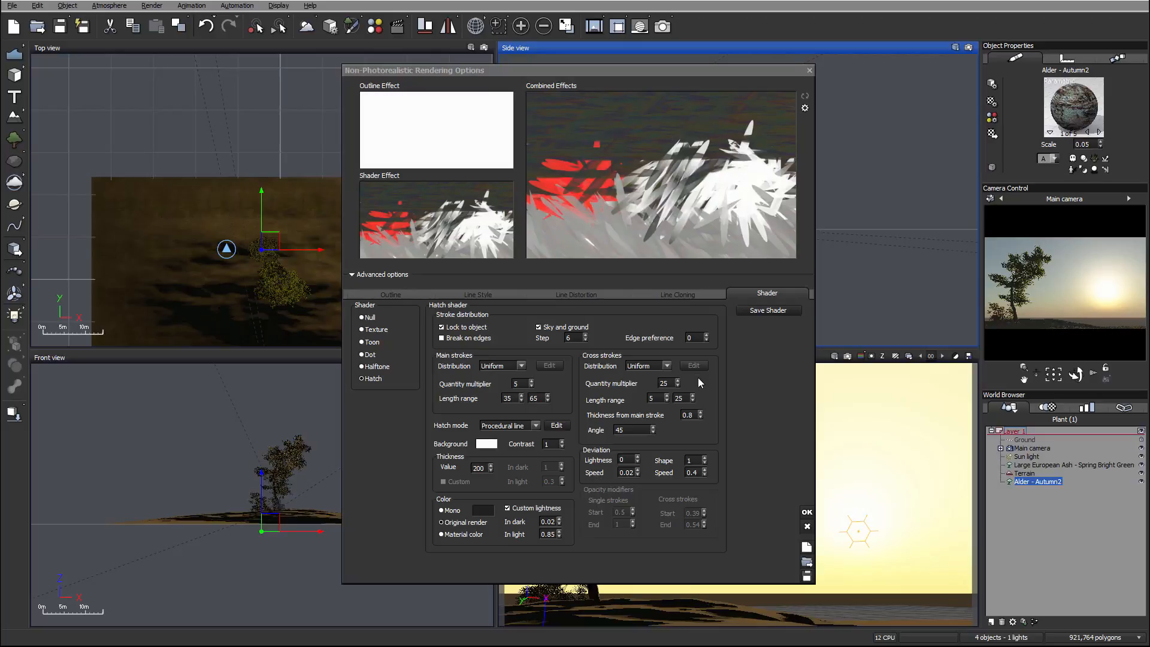
Reduce the cross strokes' quantity multiplier to 15.
double_click(664, 383)
type("15")
In the procedural line options, set the base thickness to 100 and the watercolor stroke's noise scale to 0.24.
left_click(556, 425)
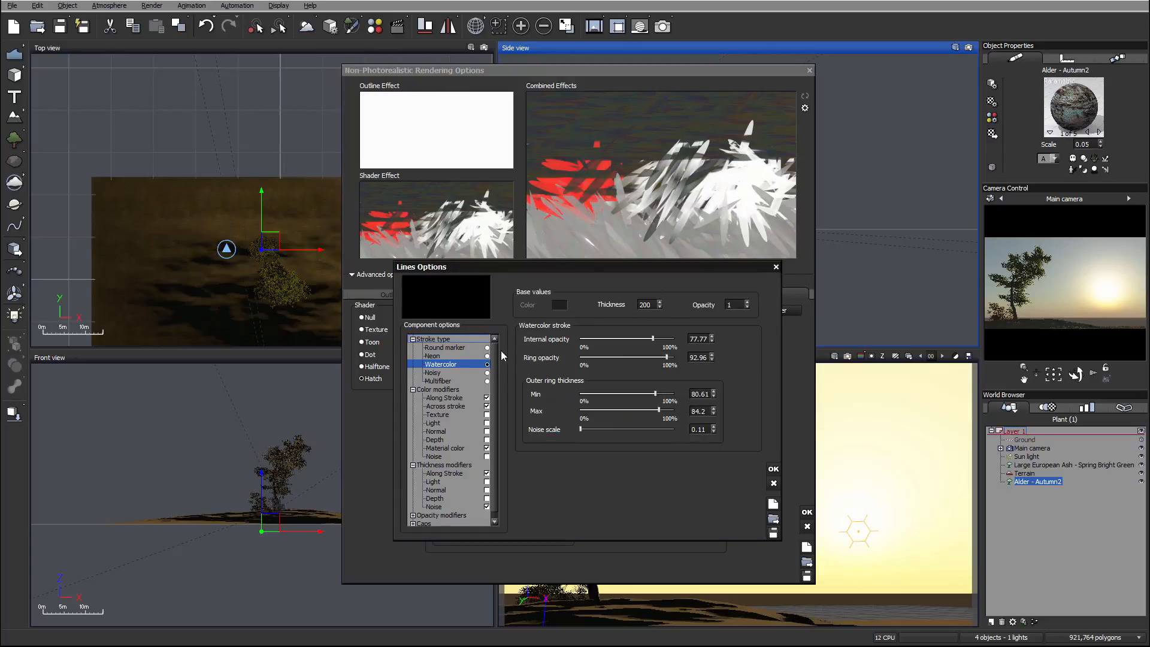
left_click(655, 303)
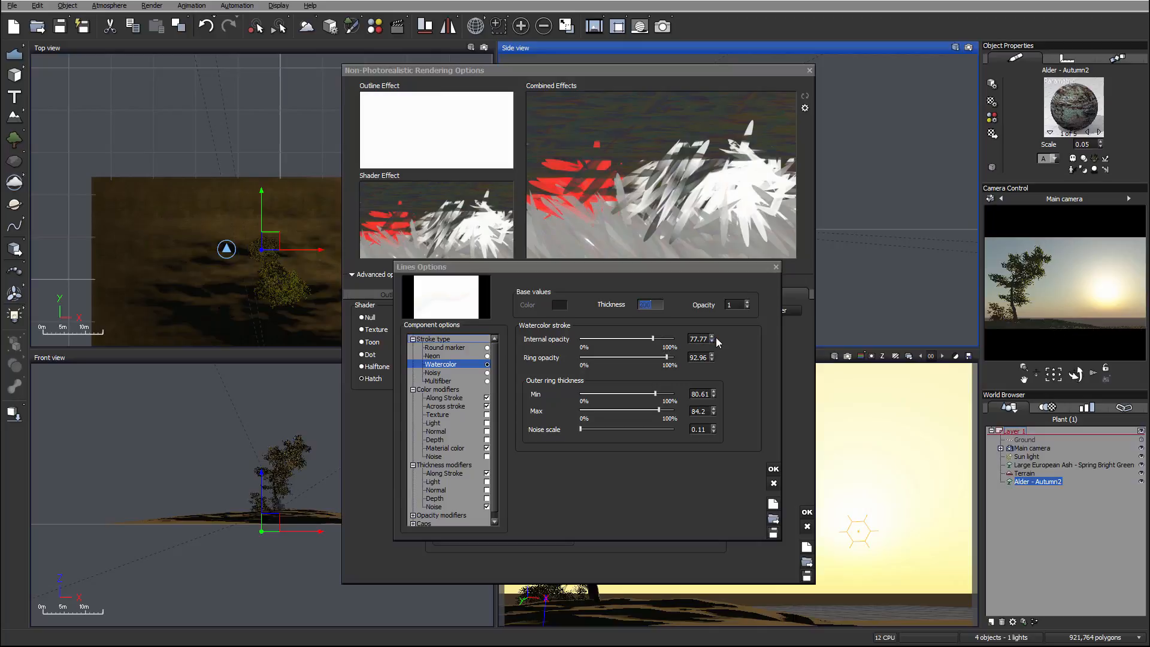
type("10")
left_click(594, 429)
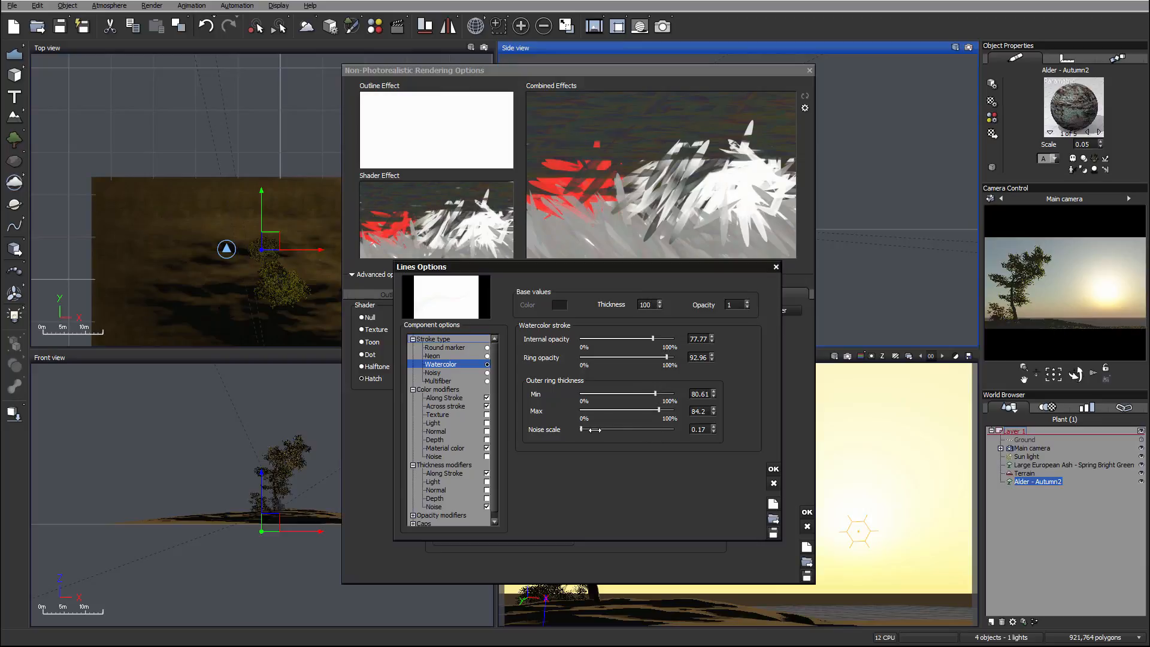
Set the Along Stroke color modifier's strength to 3 and the Material color modifier's strength to 90.
left_click(446, 397)
left_click_drag(592, 339, 584, 339)
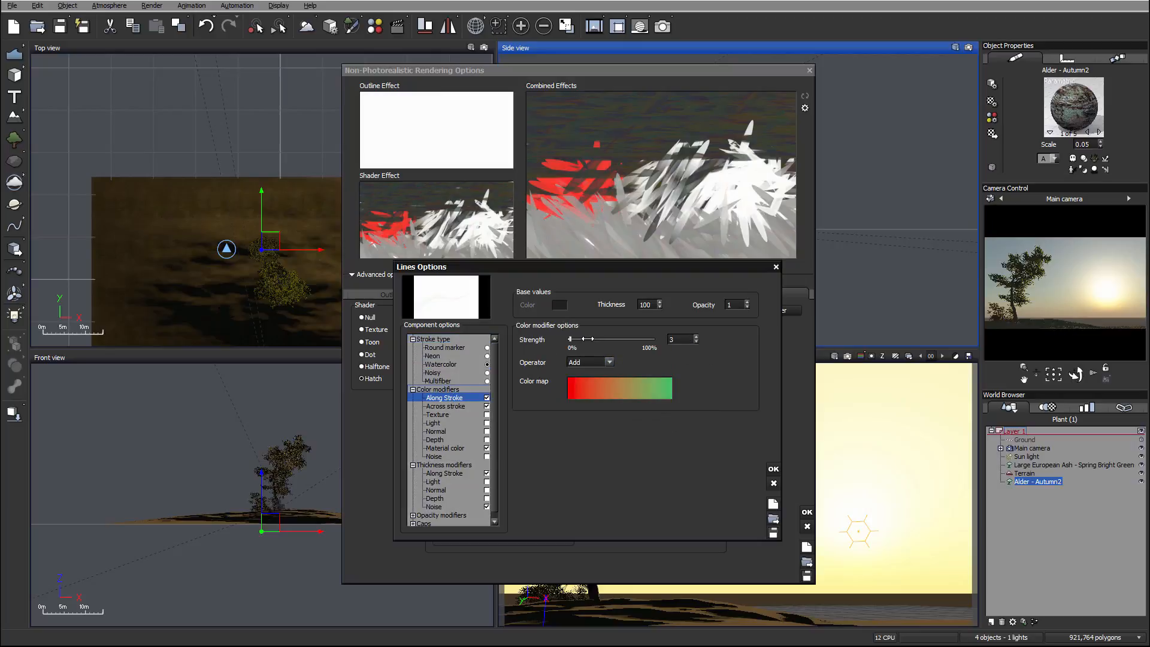
left_click(446, 406)
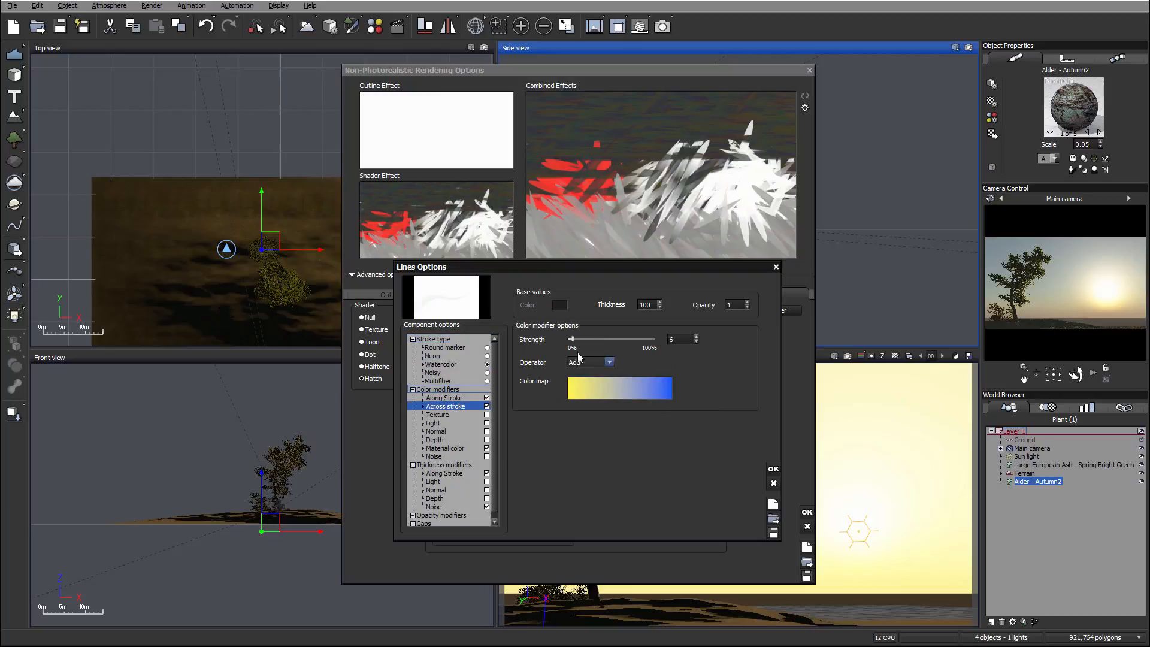
left_click(445, 448)
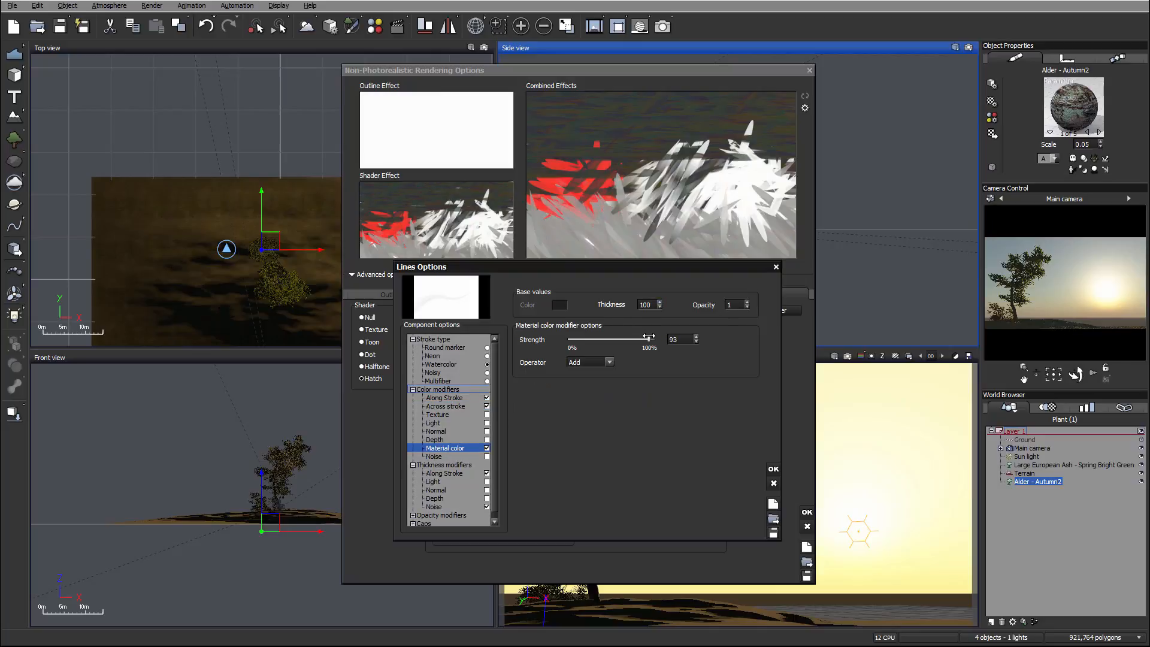
left_click_drag(647, 337, 645, 337)
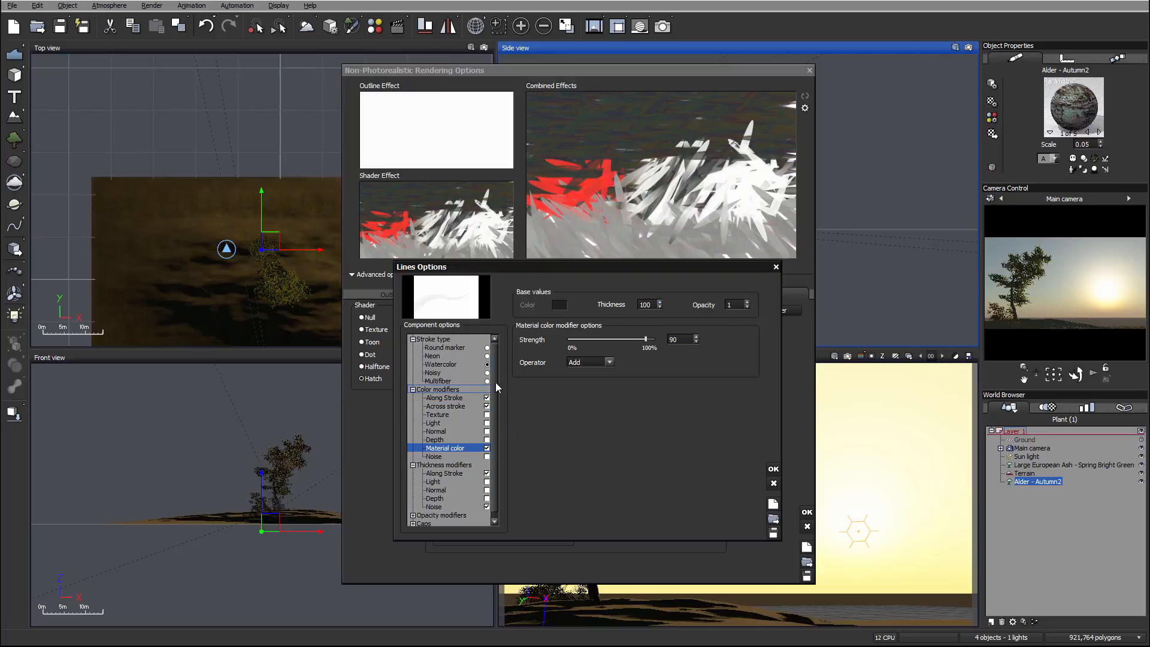
Set the Noise thickness modifier to strength 57, brightness 0.5 and contrast 0.99.
scroll(497, 398, "down", 1)
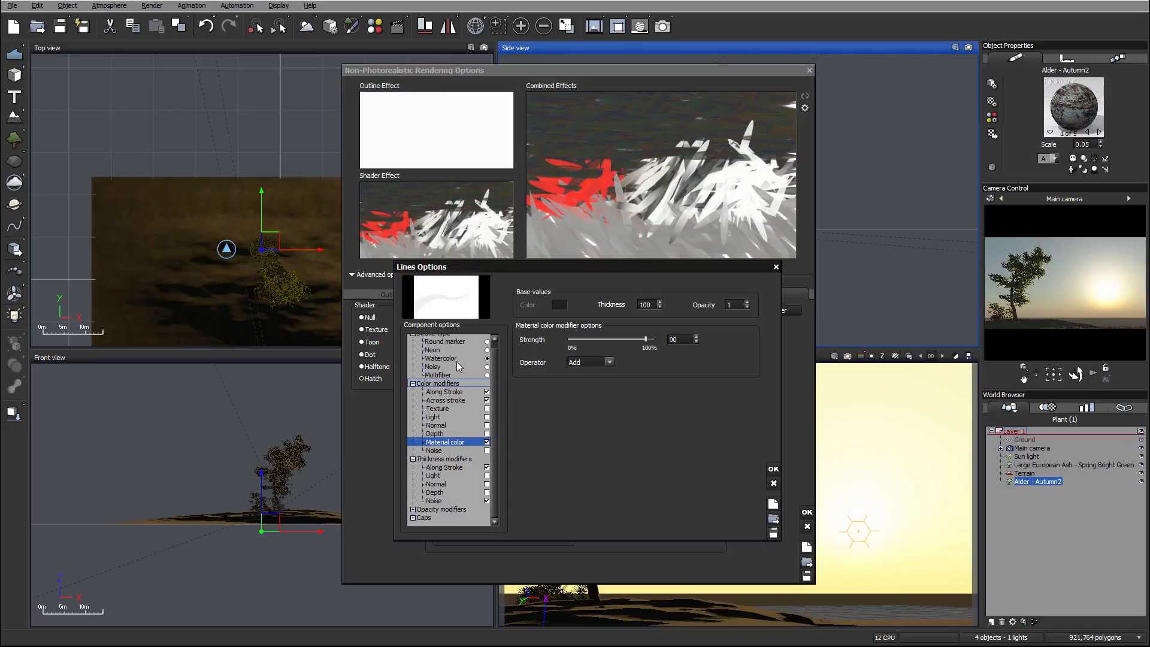
left_click(458, 501)
mouse_move(574, 408)
left_mouse_down()
mouse_move(572, 422)
mouse_move(568, 407)
left_mouse_up()
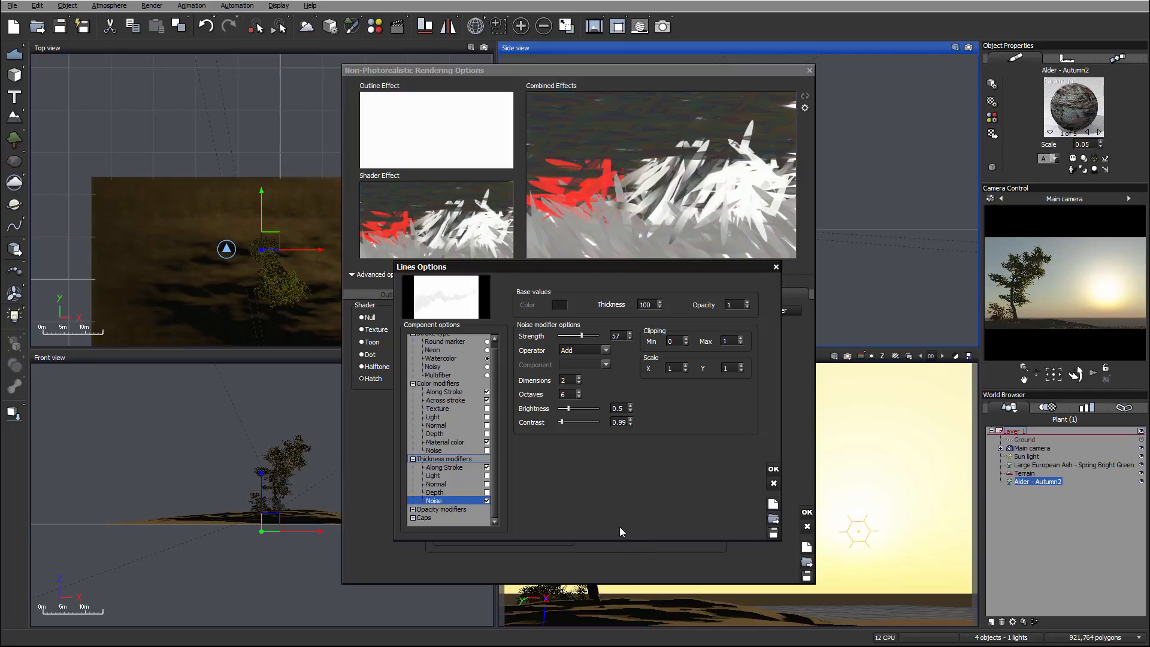
Expand the opacity modifiers, enable Along Stroke and set its operator to Substract.
left_click(439, 510)
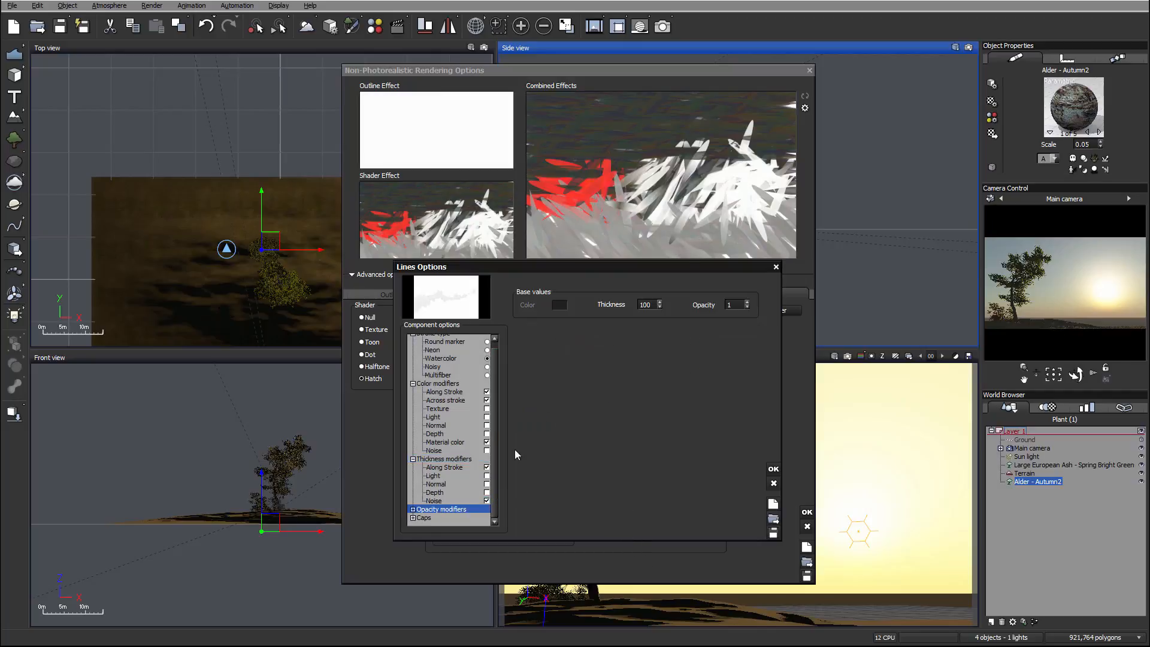
left_click(412, 510)
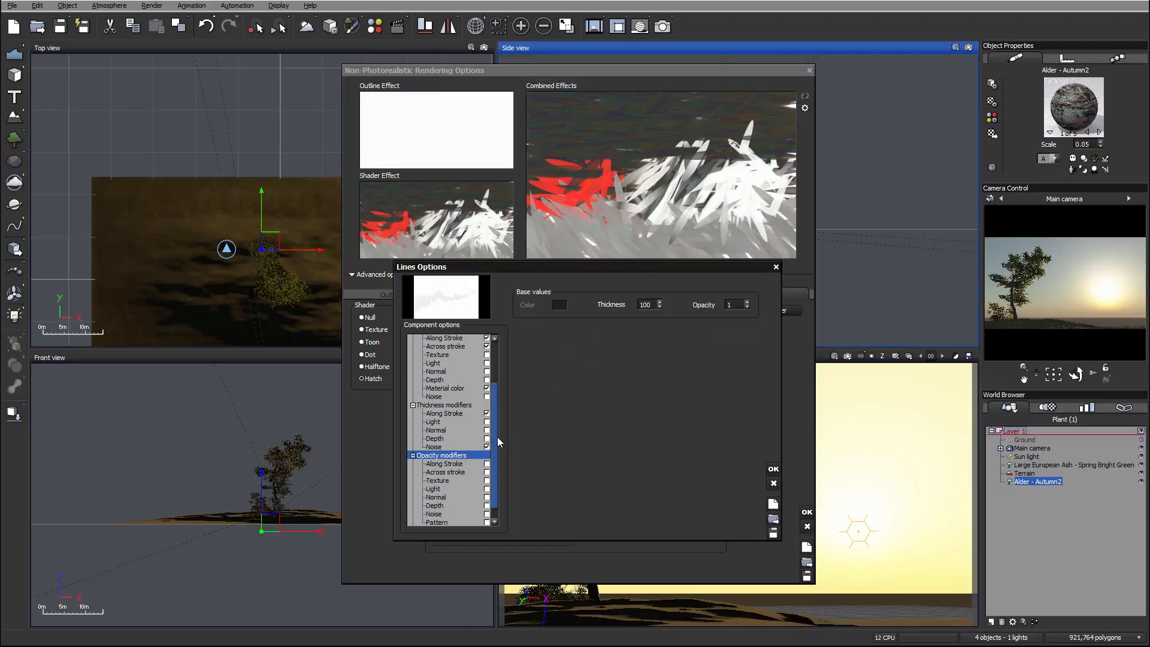
left_click_drag(496, 436, 494, 465)
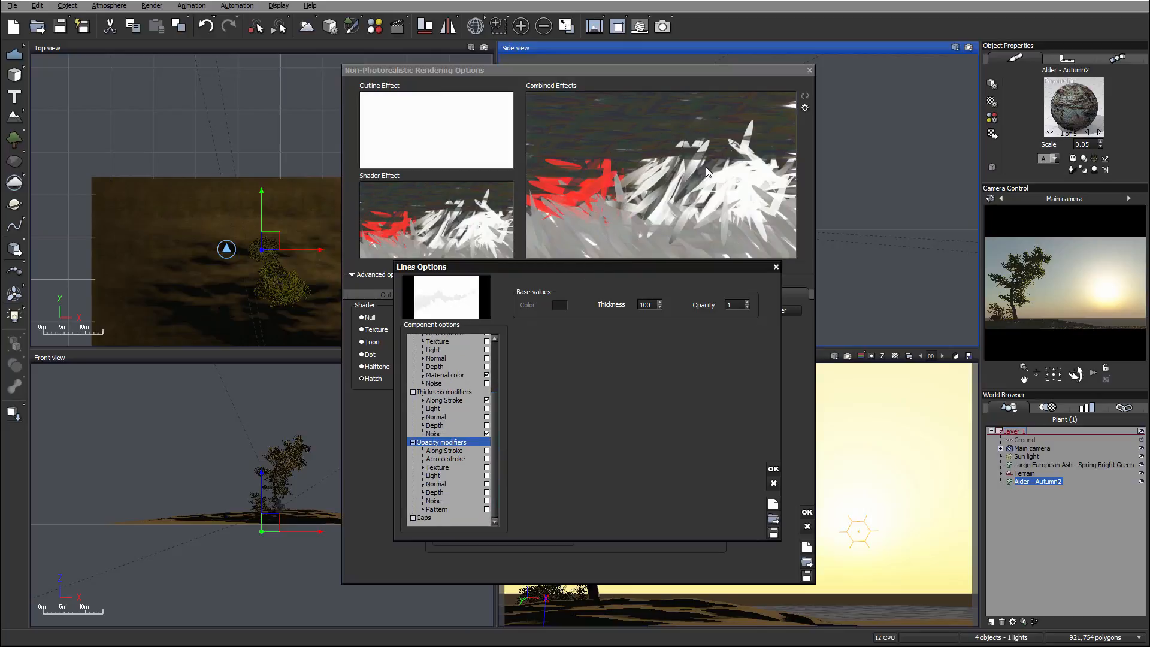
left_click(443, 452)
left_click(486, 451)
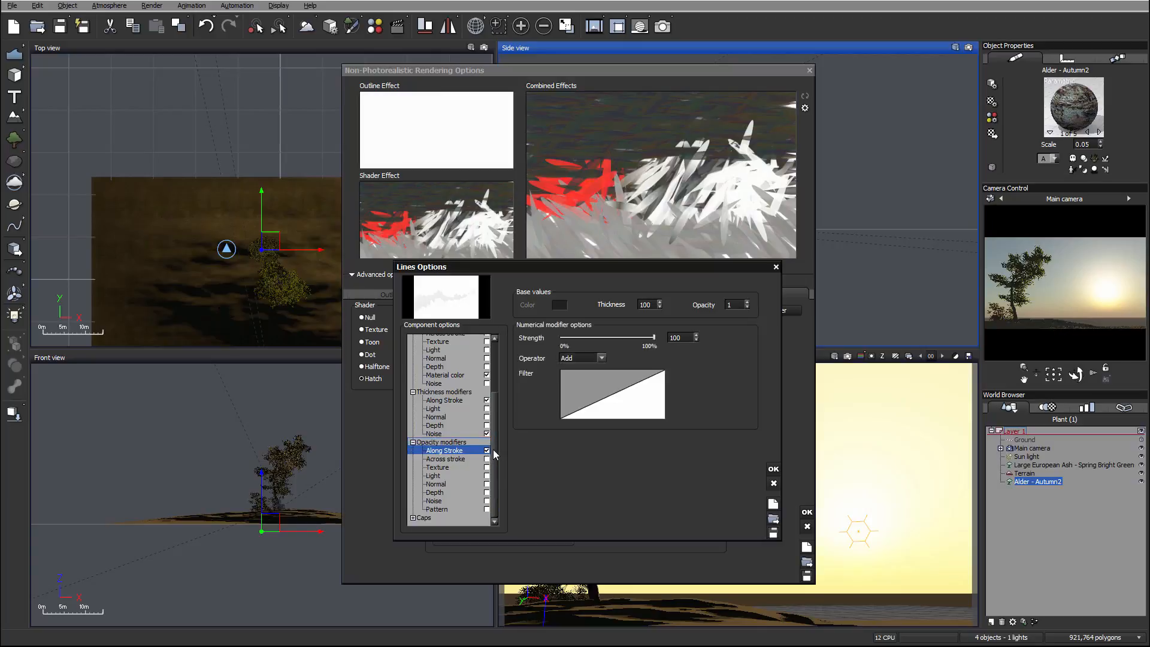
left_click(601, 358)
left_click(583, 376)
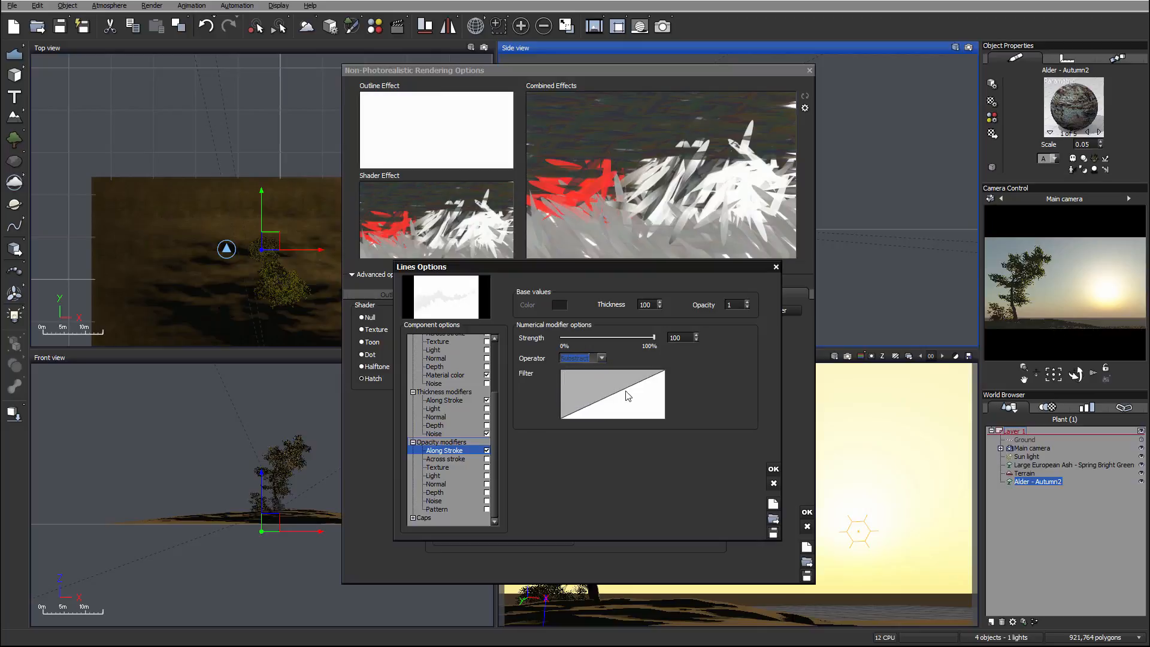
Raise the Along Stroke opacity filter's start keypoint to Y 0, reduce the modifier's strength, and accept the line options.
right_click(626, 391)
left_click(655, 398)
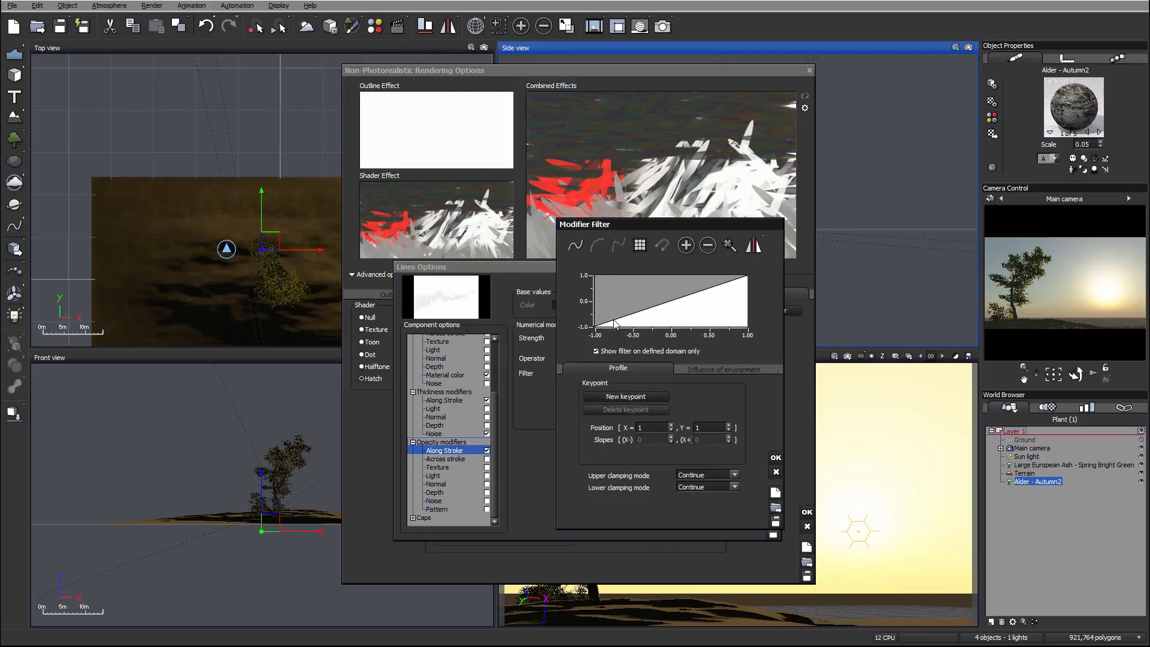
left_click_drag(595, 326, 587, 301)
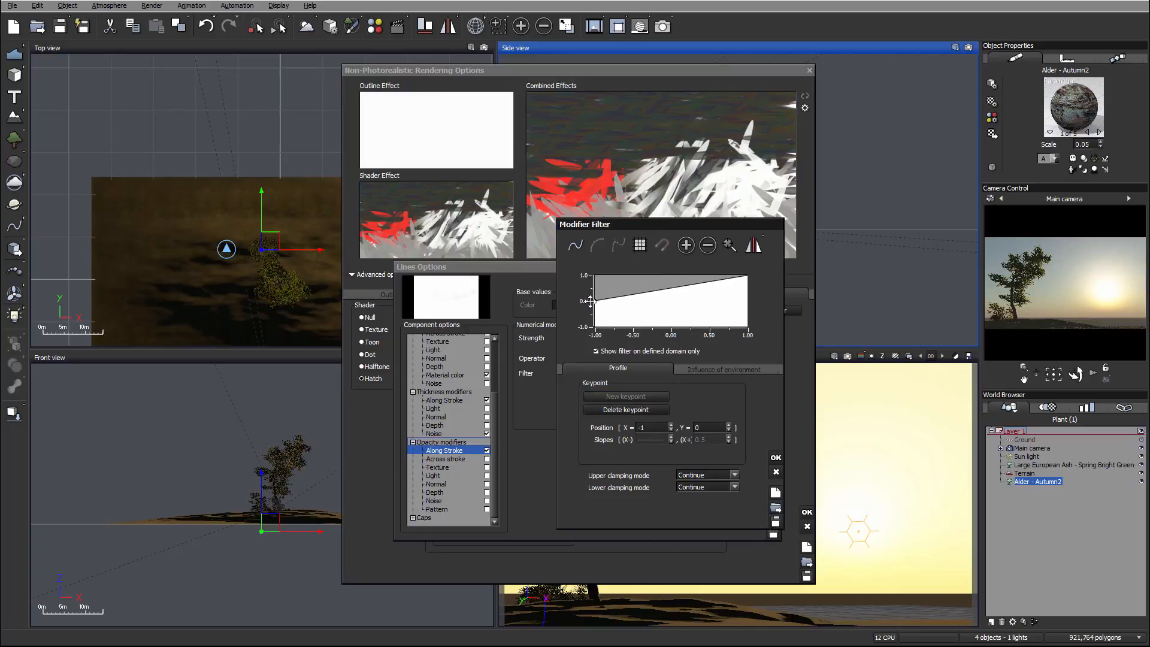
left_click(776, 458)
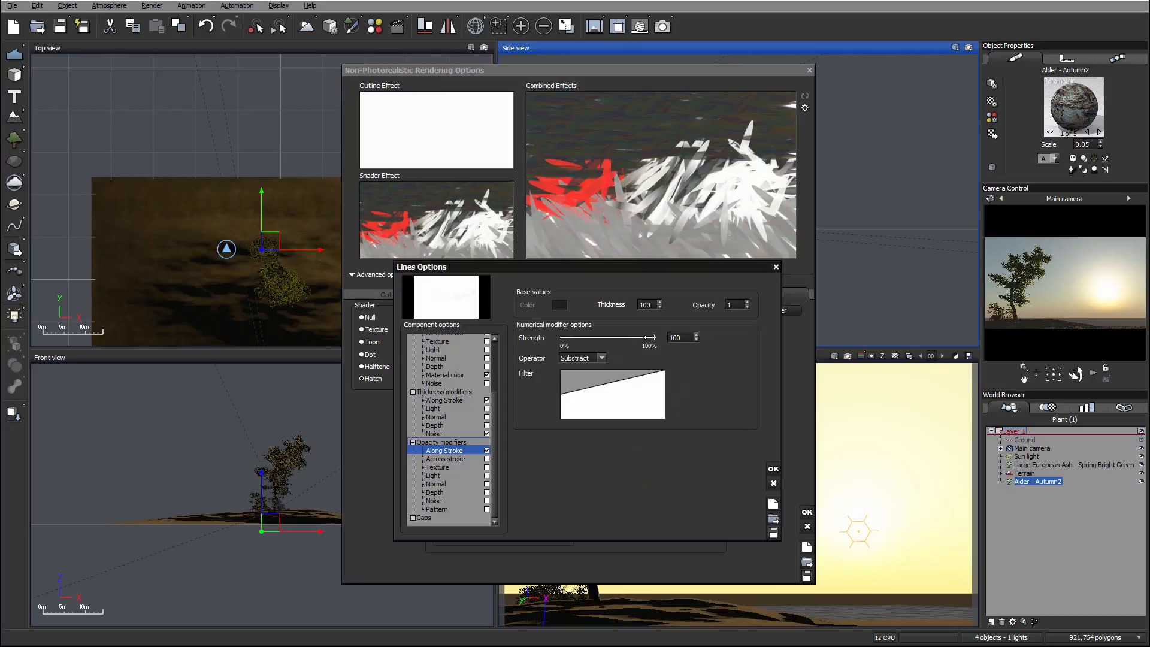
left_click_drag(650, 339, 606, 339)
left_click(773, 469)
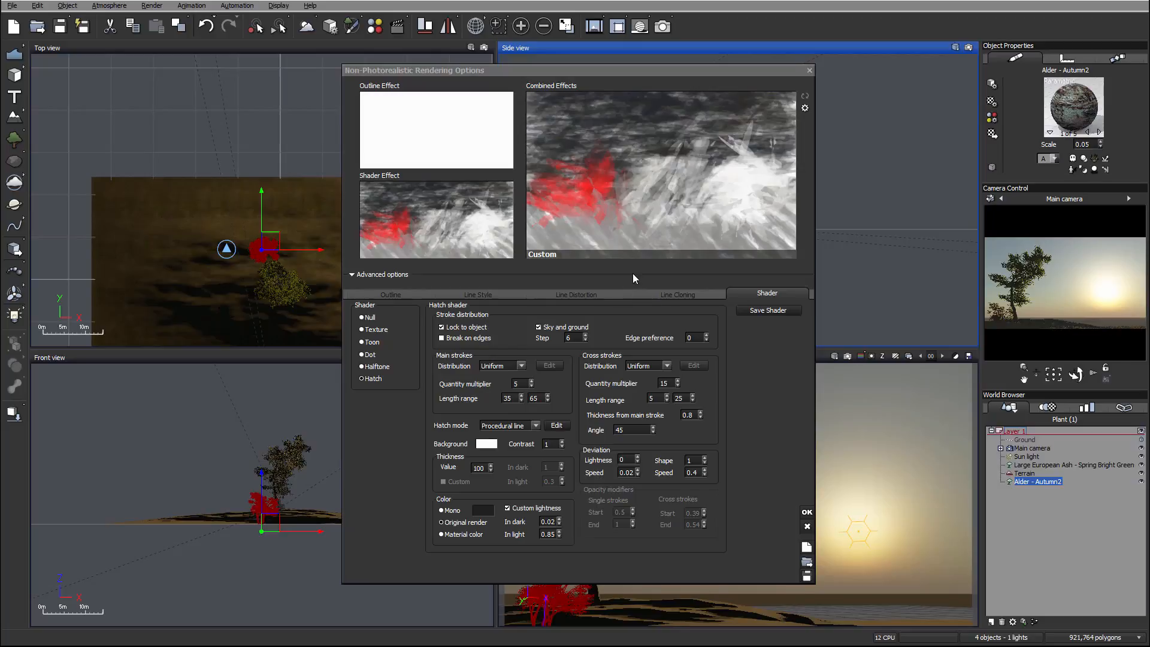
Turn off Custom lightness and set the cross strokes' quantity multiplier to 20 and thickness from main stroke to 0.9.
left_click(507, 509)
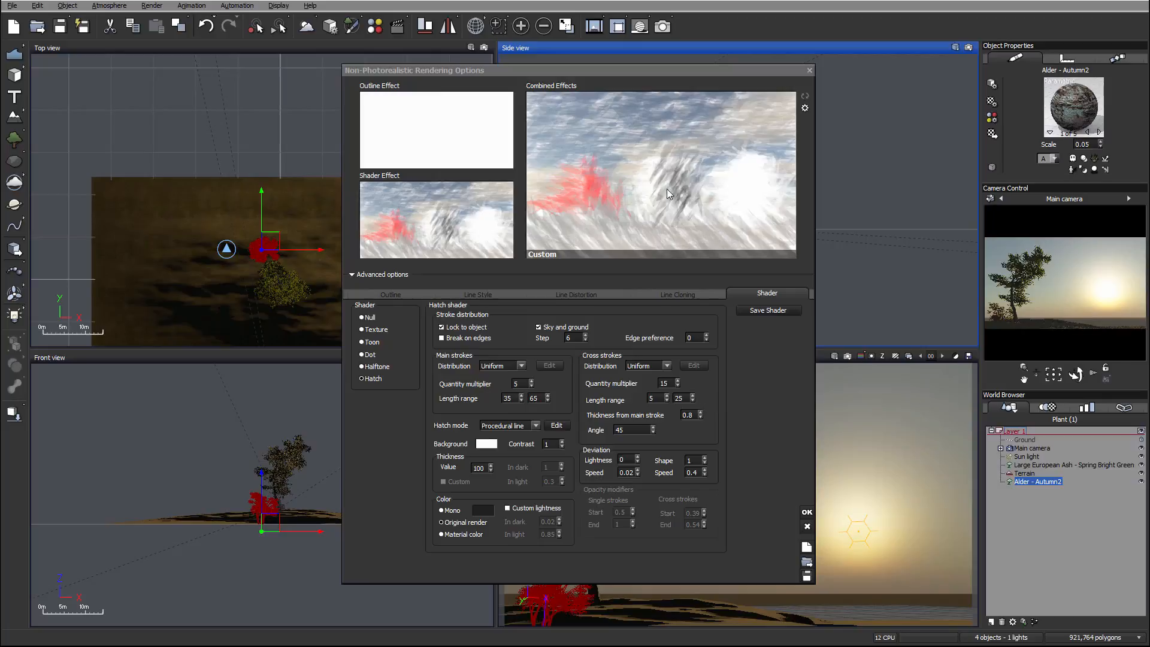
left_click(665, 383)
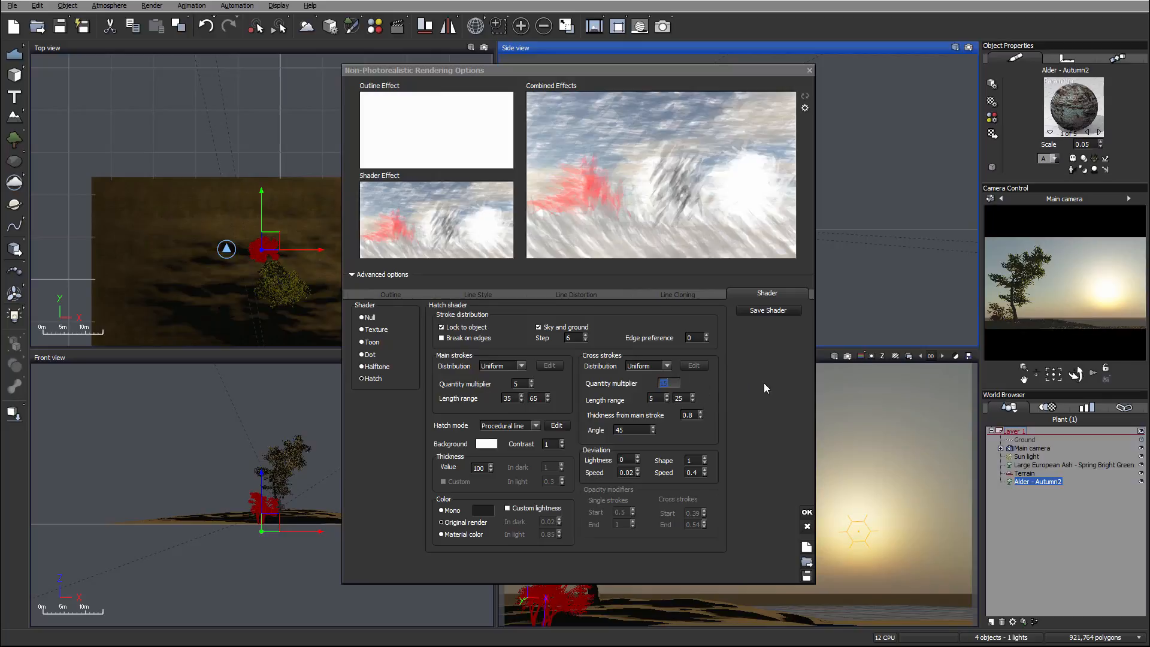
type("20")
left_click(692, 414)
type("0.9")
Set the main strokes' quantity multiplier to 6.
left_click(516, 383)
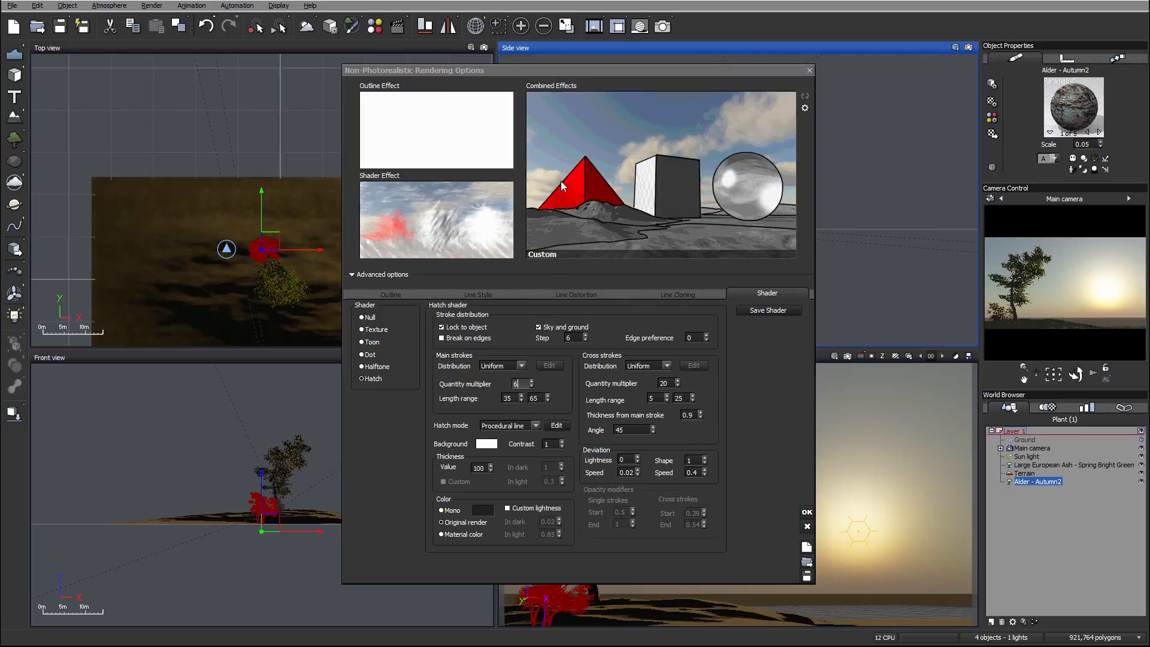
left_click(617, 252)
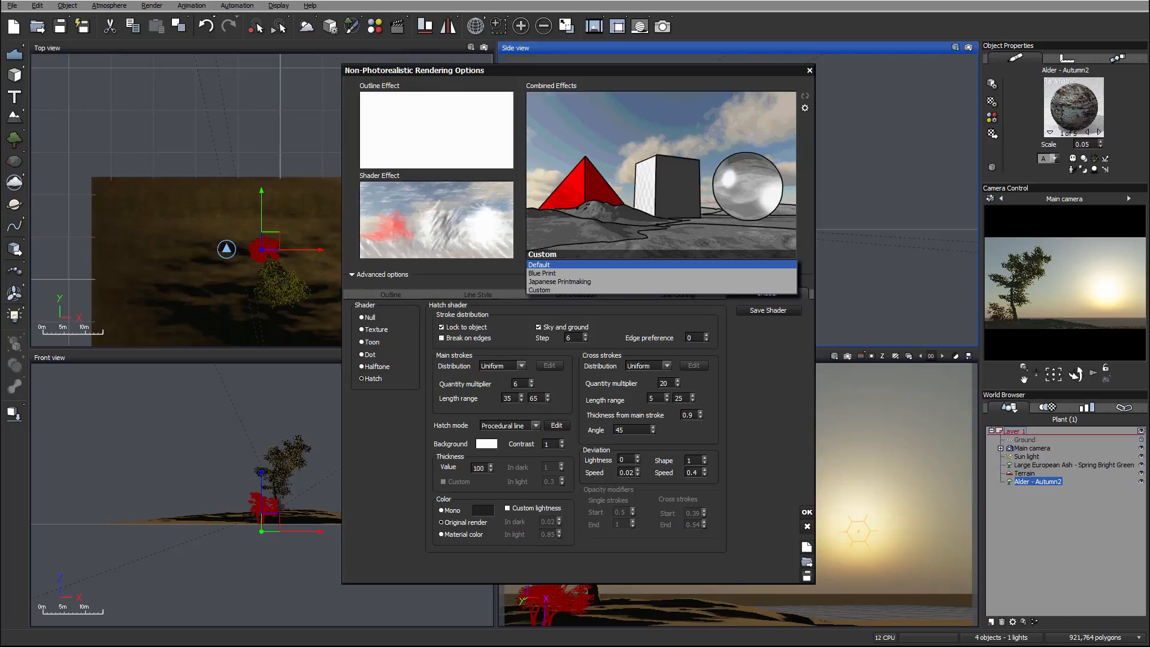
left_click(831, 317)
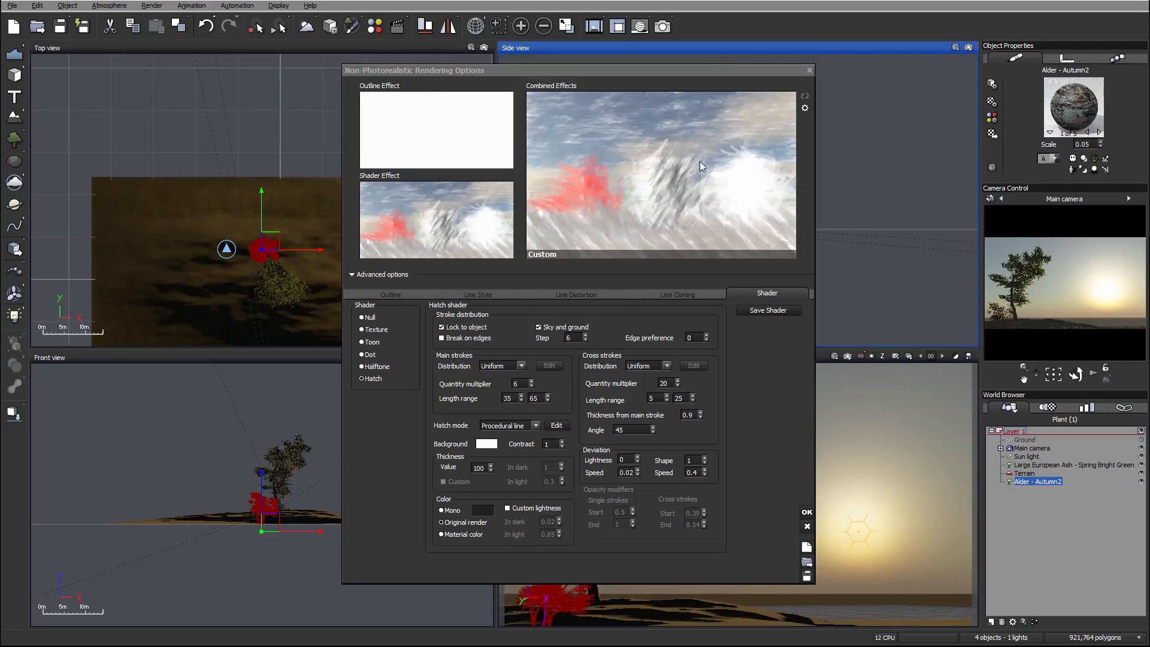
Edit the procedural line and lower the Watercolor stroke's internal opacity to 71.4.
left_click(556, 426)
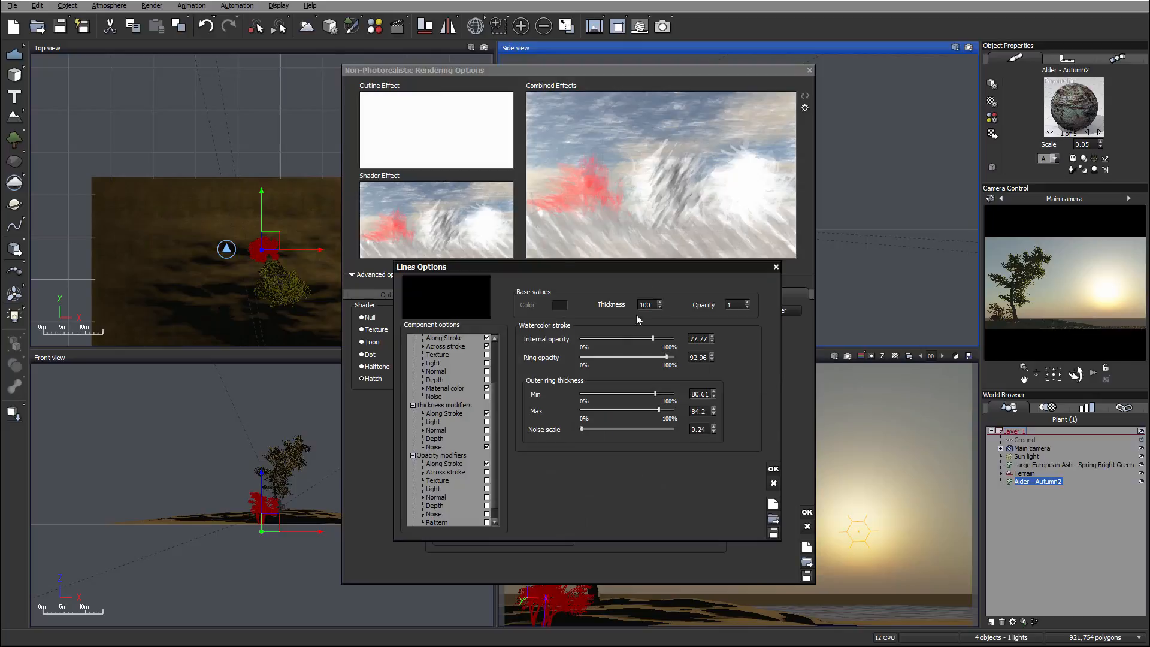
left_click_drag(574, 267, 568, 227)
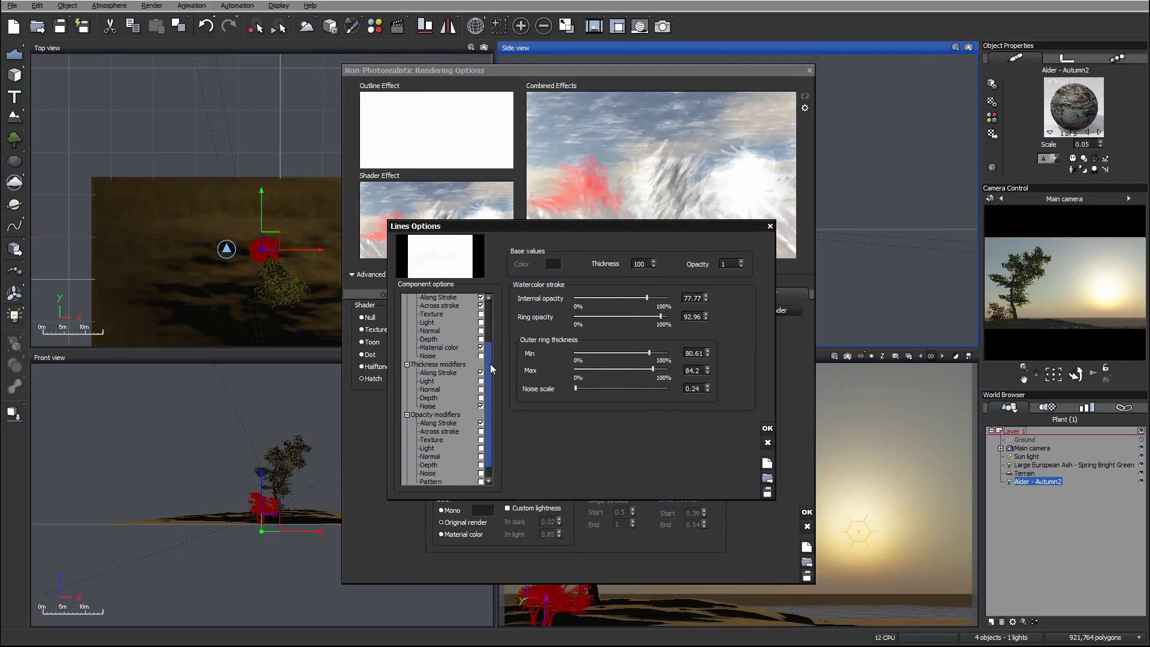
left_click_drag(491, 369, 494, 316)
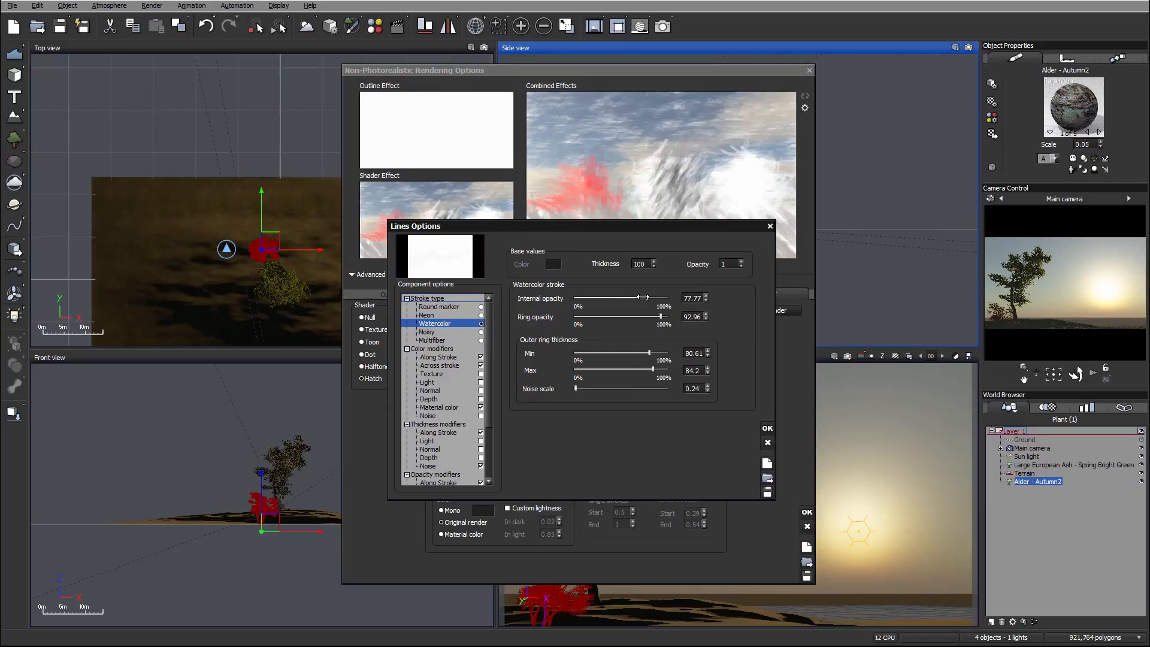
left_click_drag(656, 297, 650, 297)
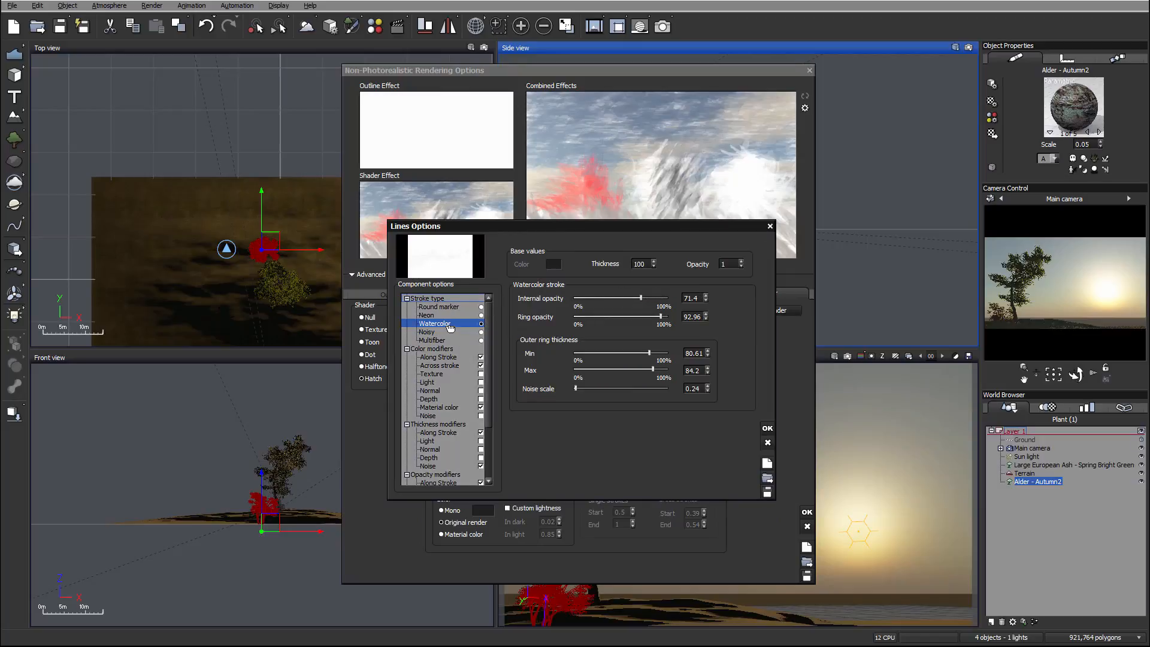
Set the color modifiers' strengths to 7 for Along Stroke, 6 for Across stroke and 90 for Material color.
left_click(444, 366)
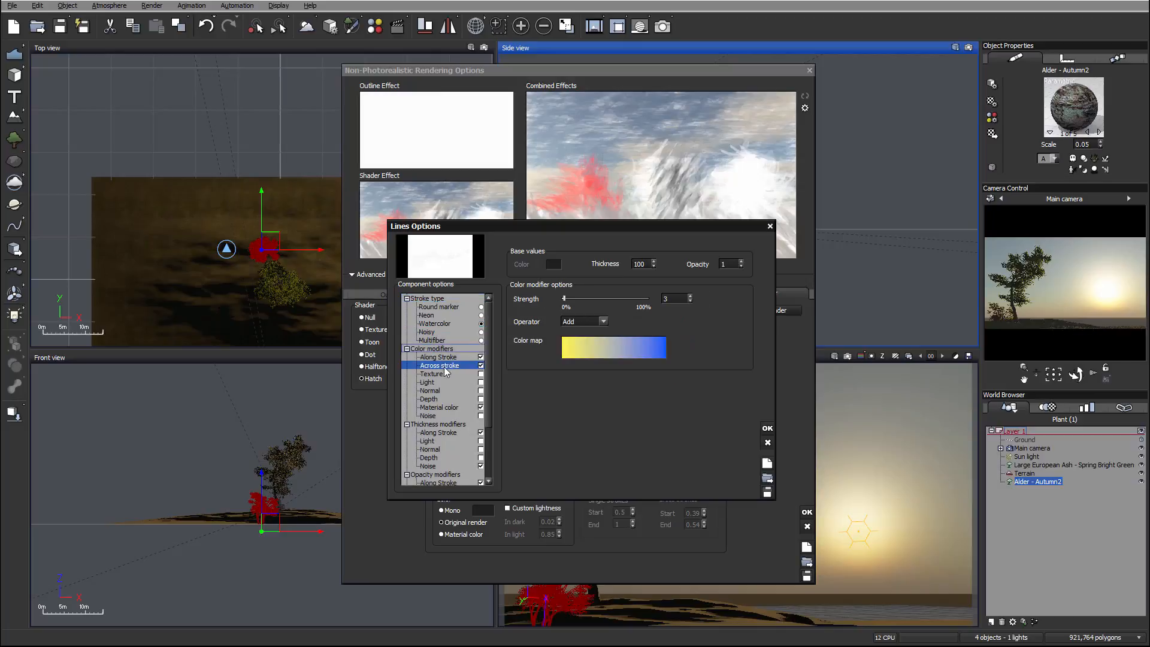
left_click(573, 297)
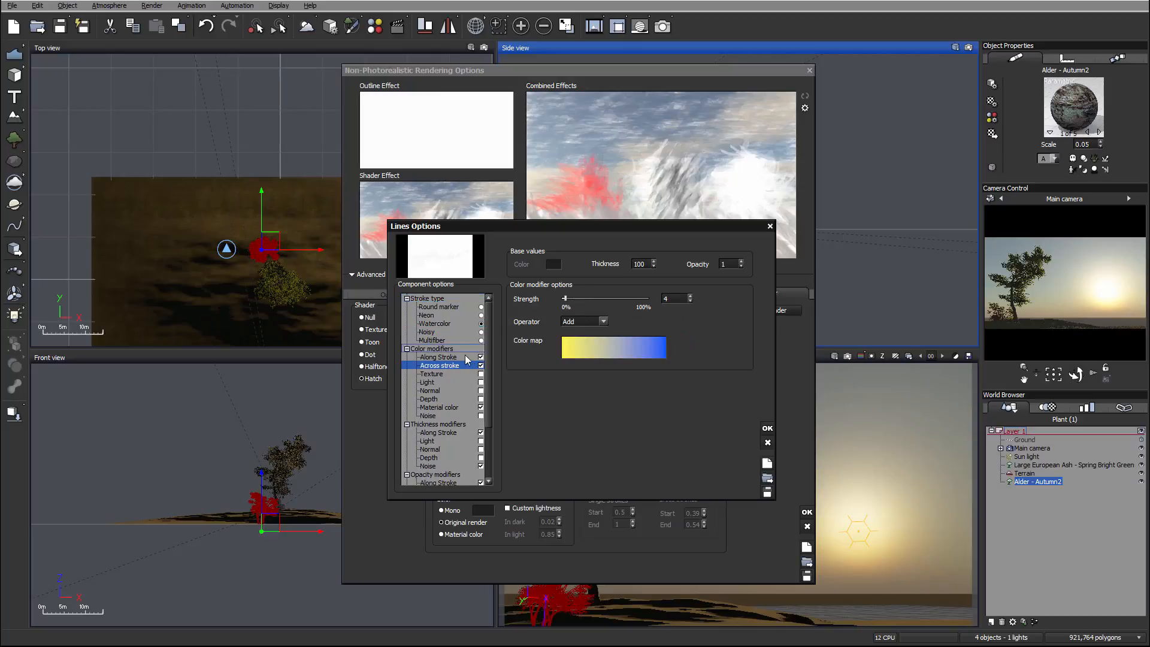
left_click(455, 358)
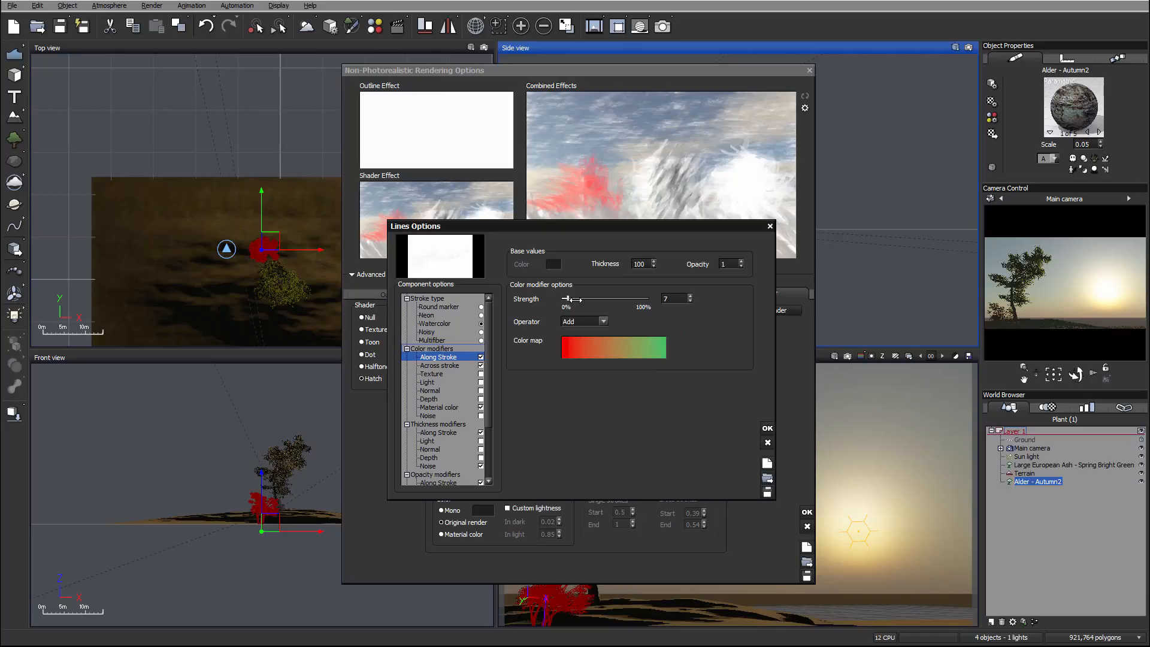
left_click(440, 366)
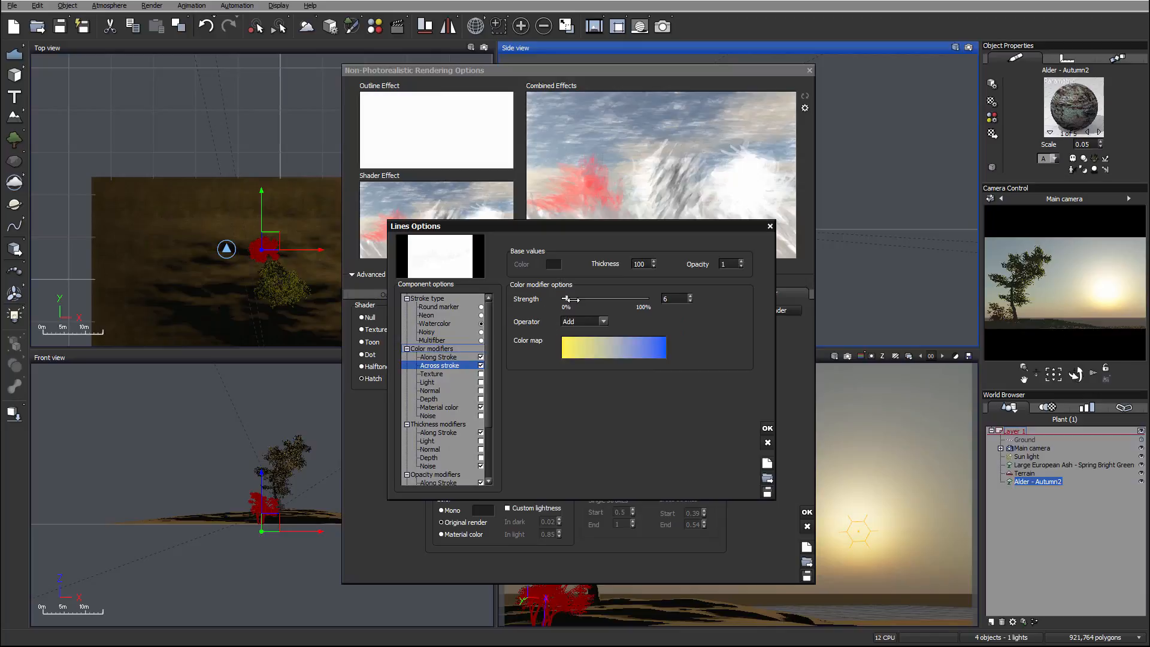
left_click(439, 407)
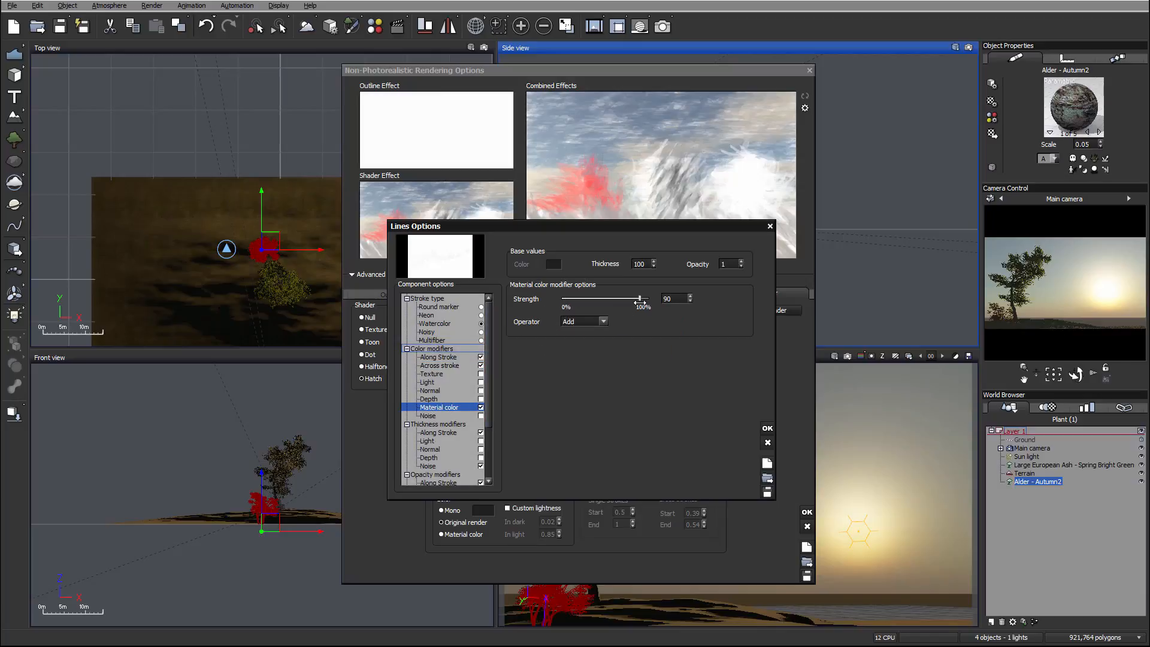
Set the Noise thickness modifier to strength 65, brightness 0.53 and contrast 1.58, and accept the line options.
scroll(482, 411, "down", 3)
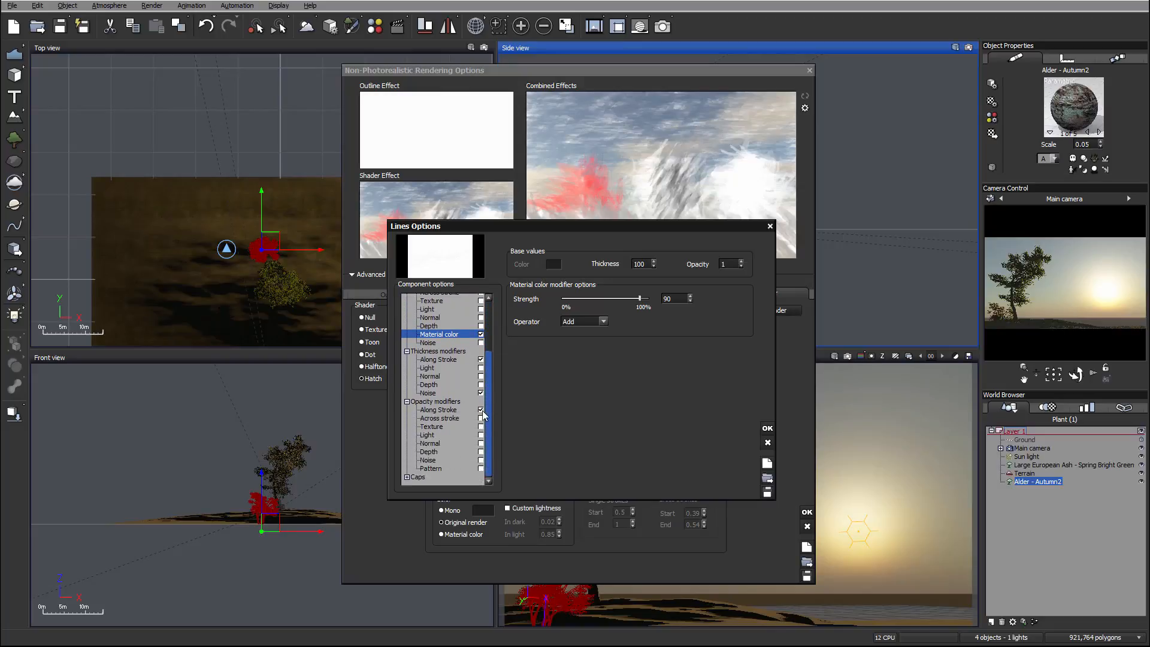
left_click(430, 393)
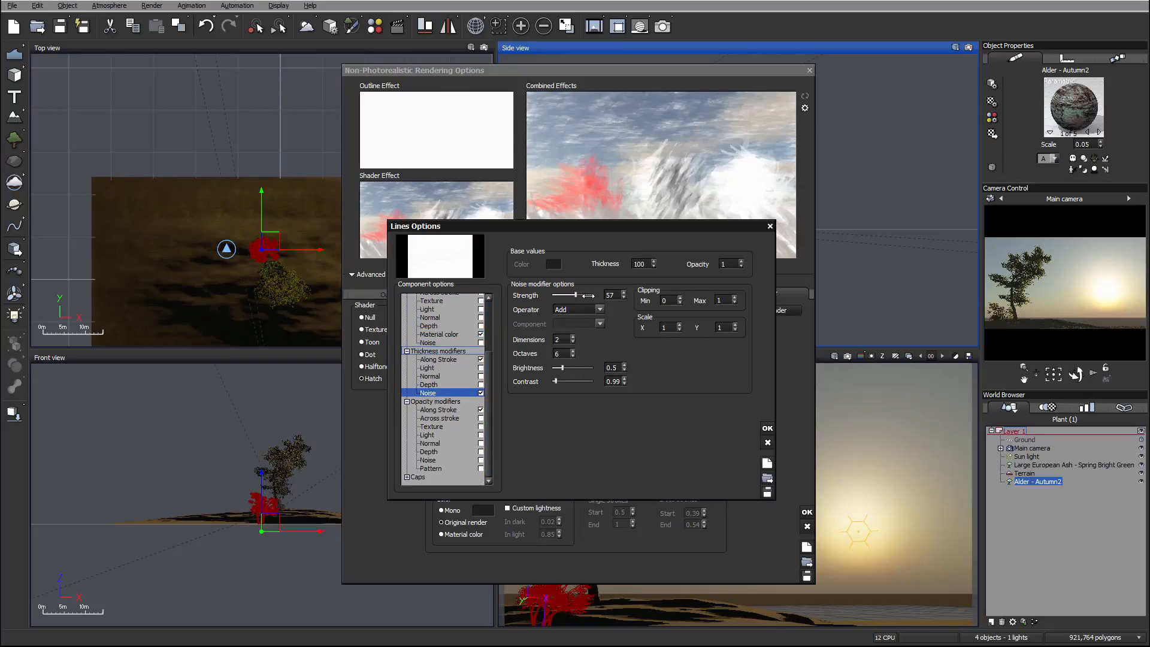
left_click_drag(587, 296, 591, 296)
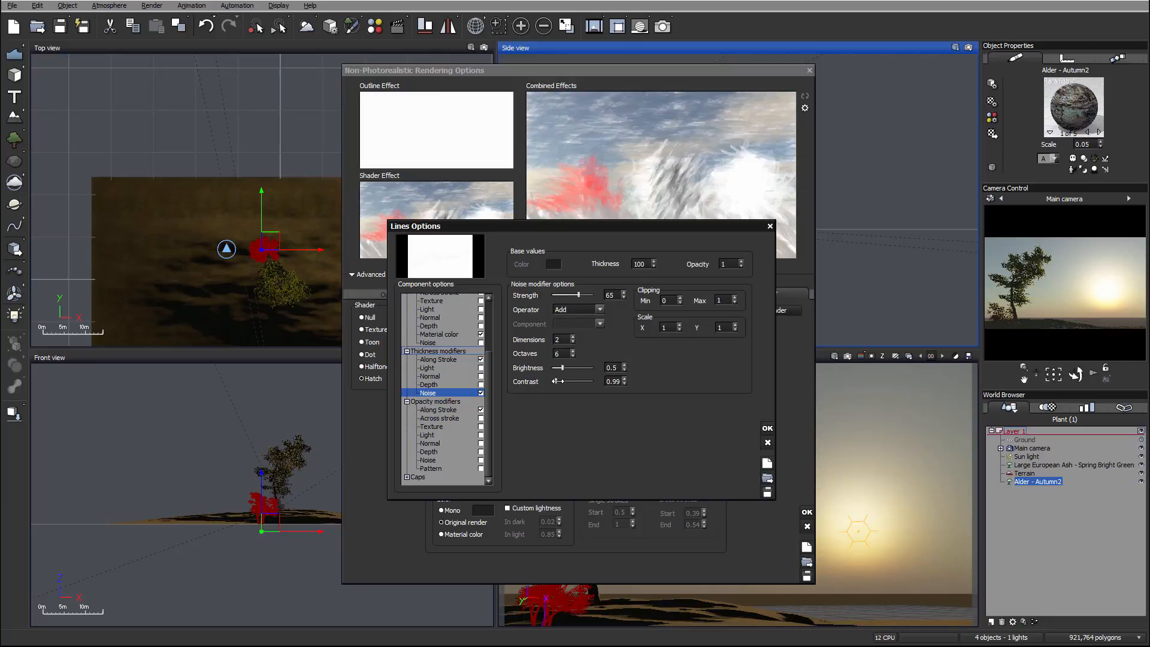
left_click_drag(557, 380, 563, 367)
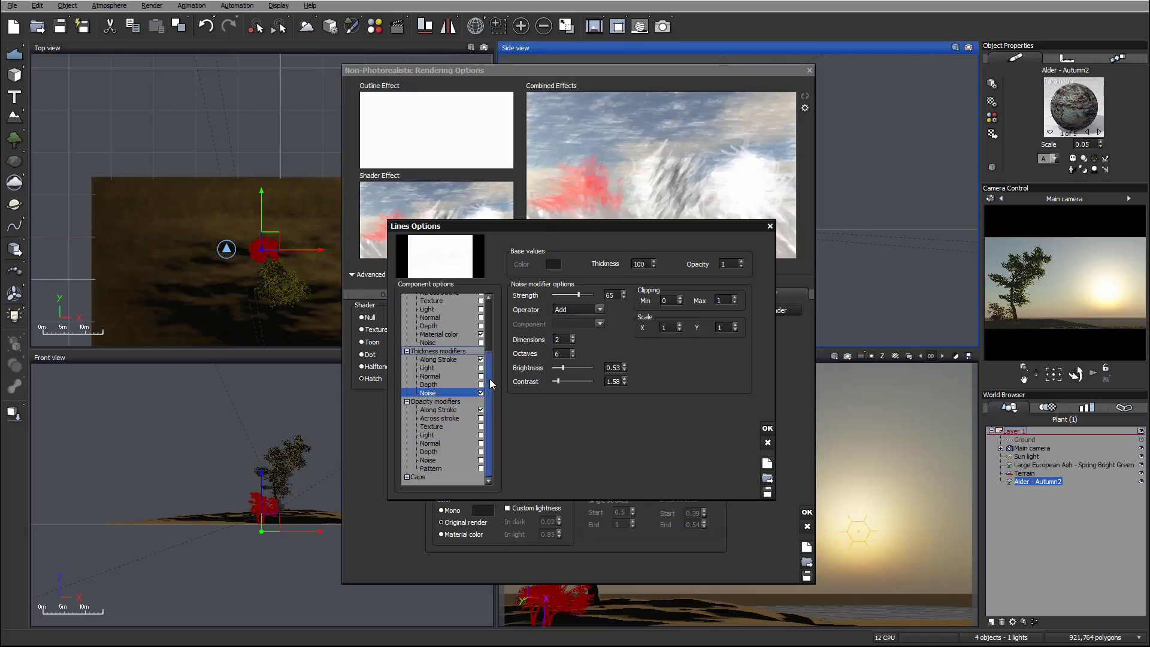
left_click(429, 411)
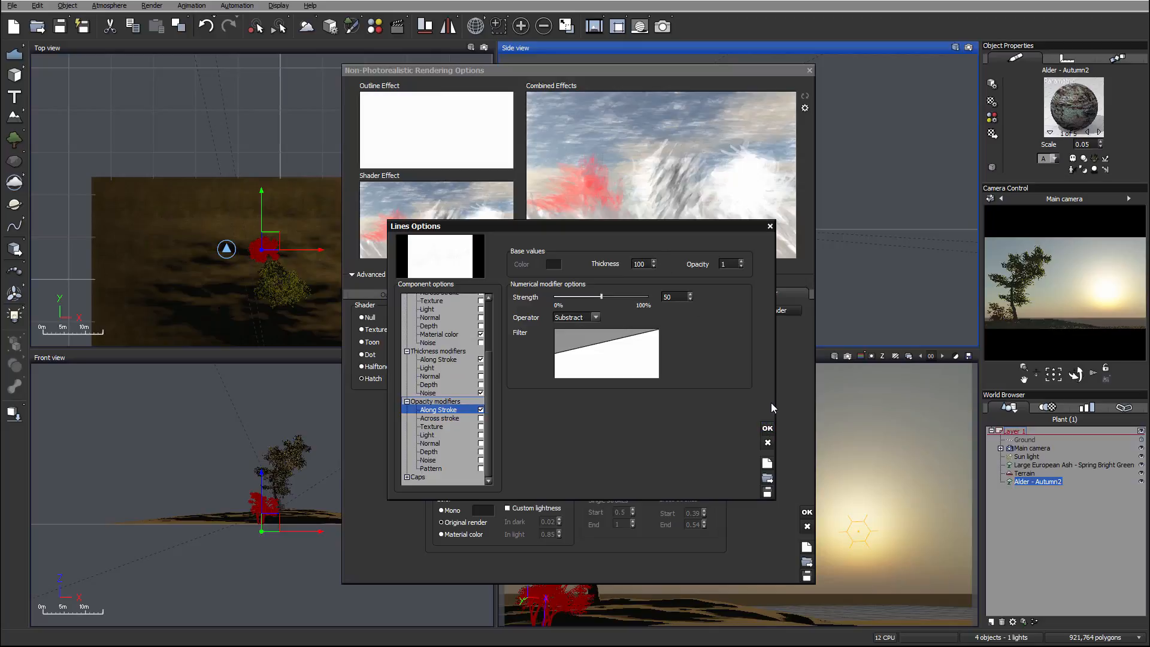
left_click(767, 427)
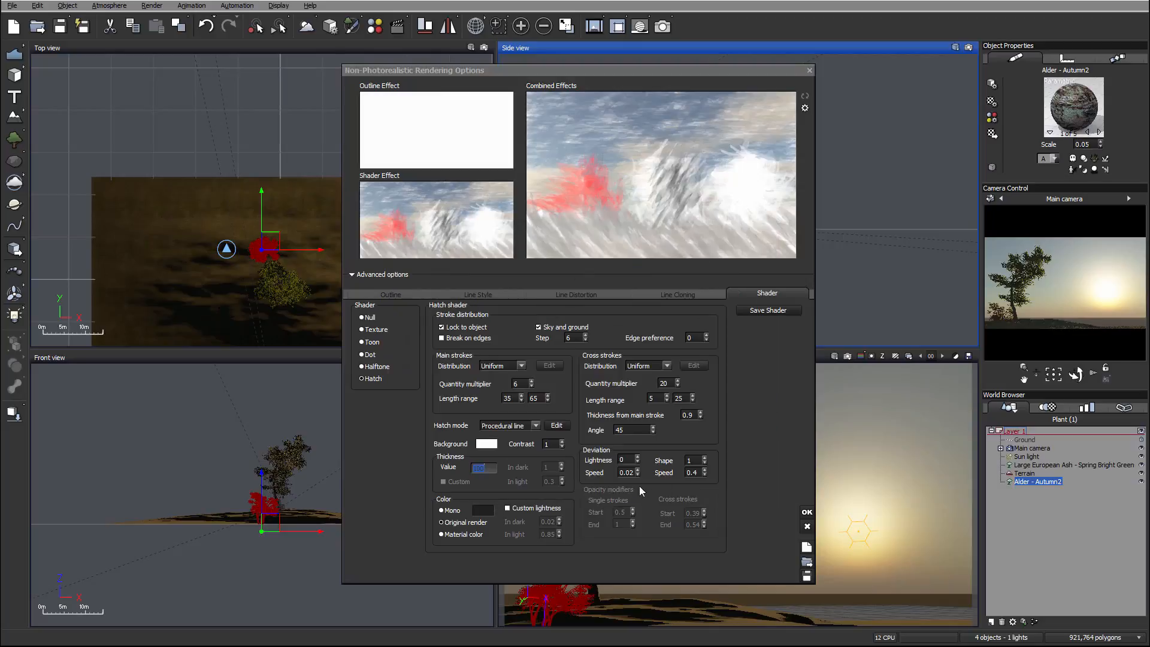
Try a hatch thickness value of 250, reduce it to 200, and set the cross strokes' minimum length to 10.
type("250")
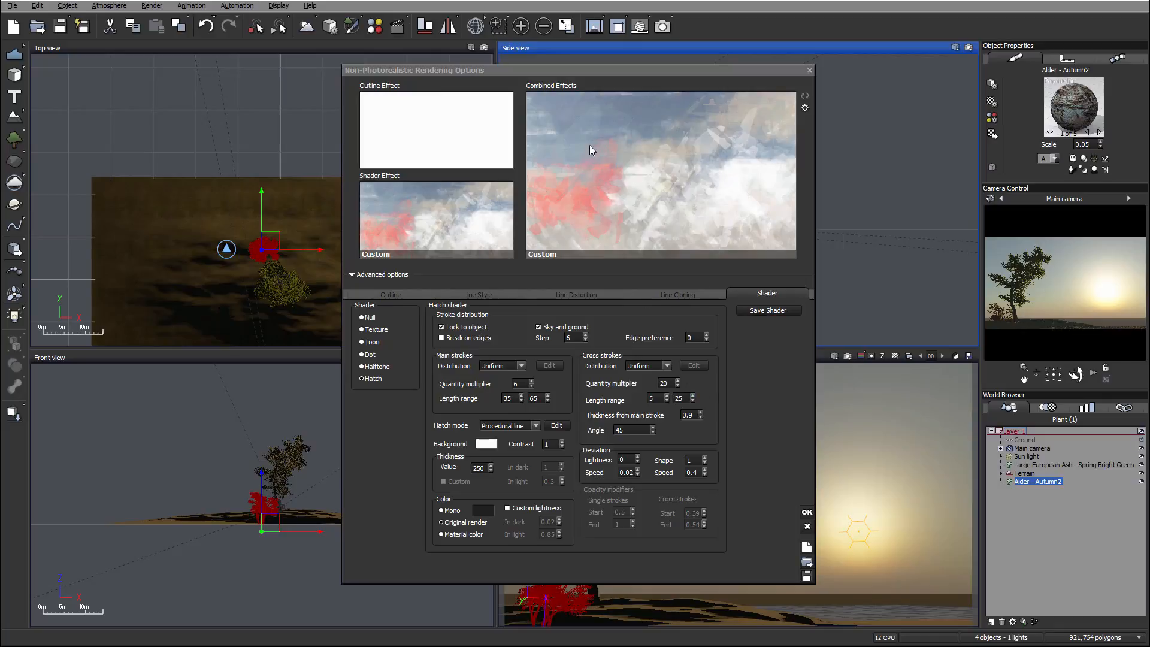
double_click(482, 467)
type("200")
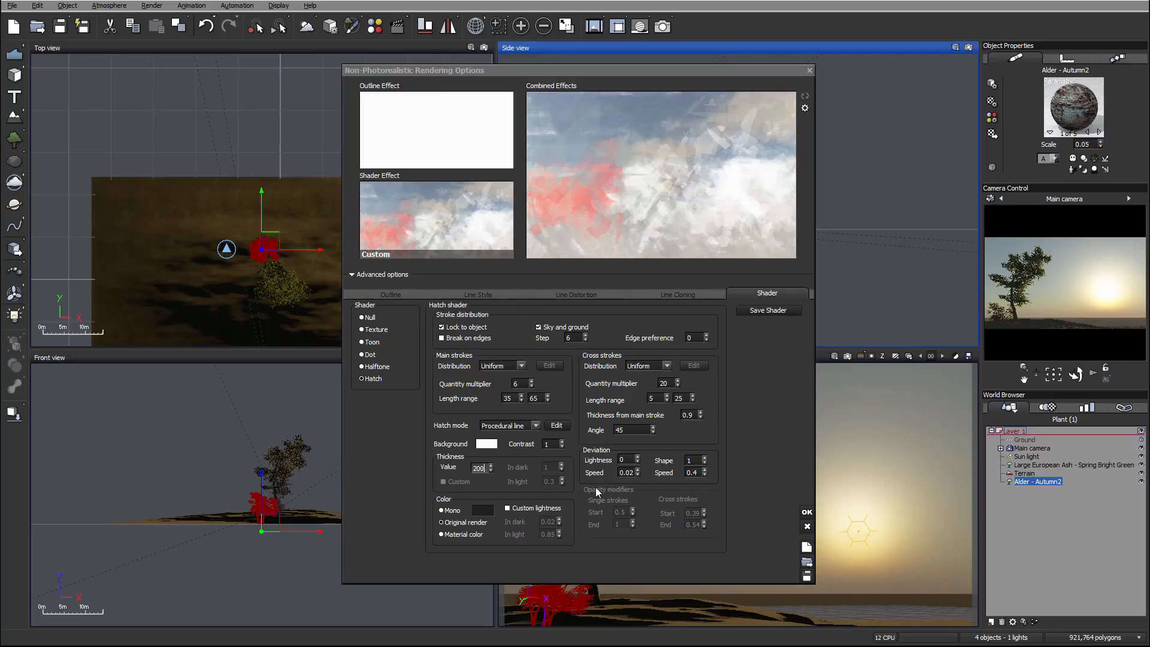
double_click(653, 398)
type("10")
key("Return")
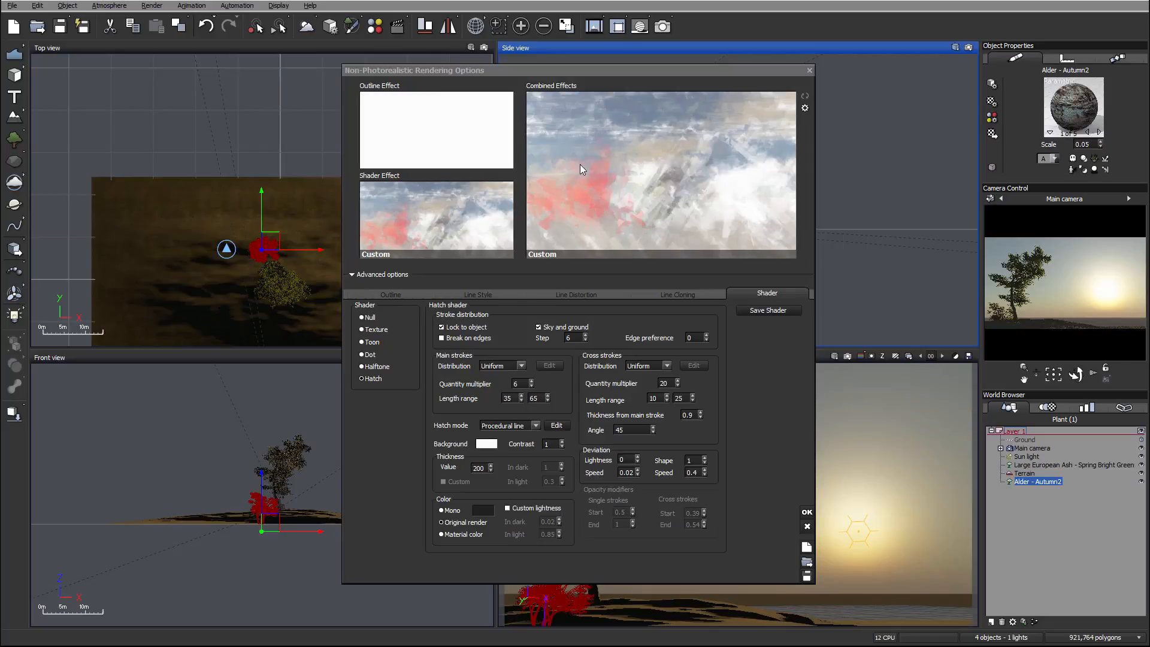
Reduce the procedural line's Material color modifier strength to 79 and accept the line options.
left_click(554, 426)
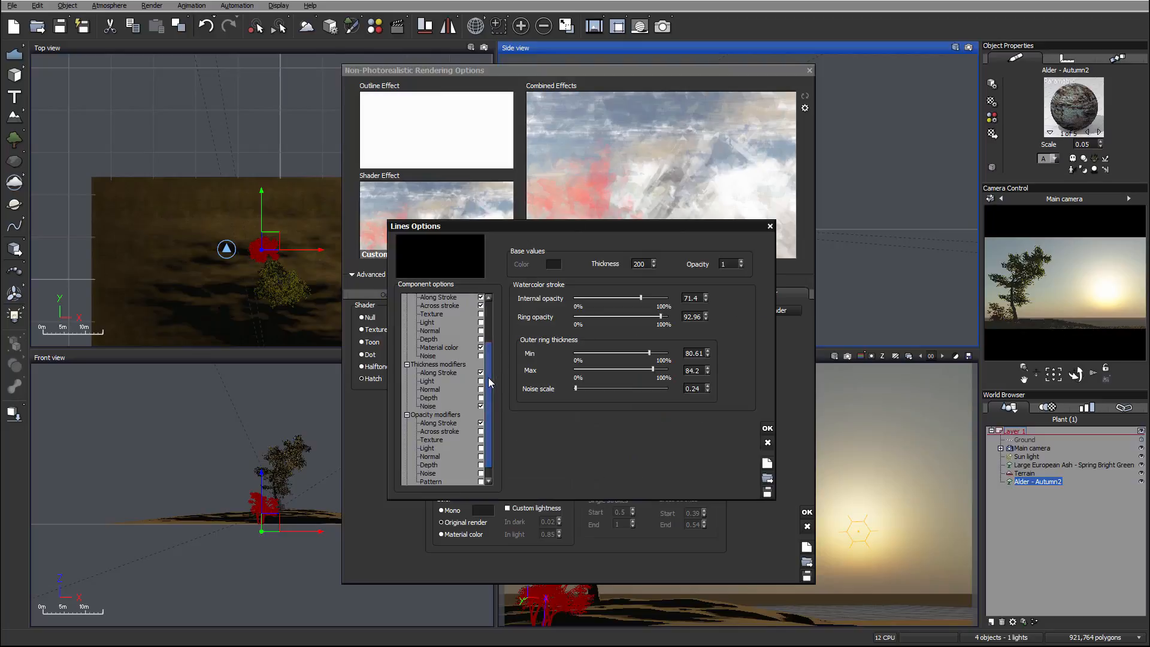
left_click_drag(487, 376, 484, 336)
left_click(439, 403)
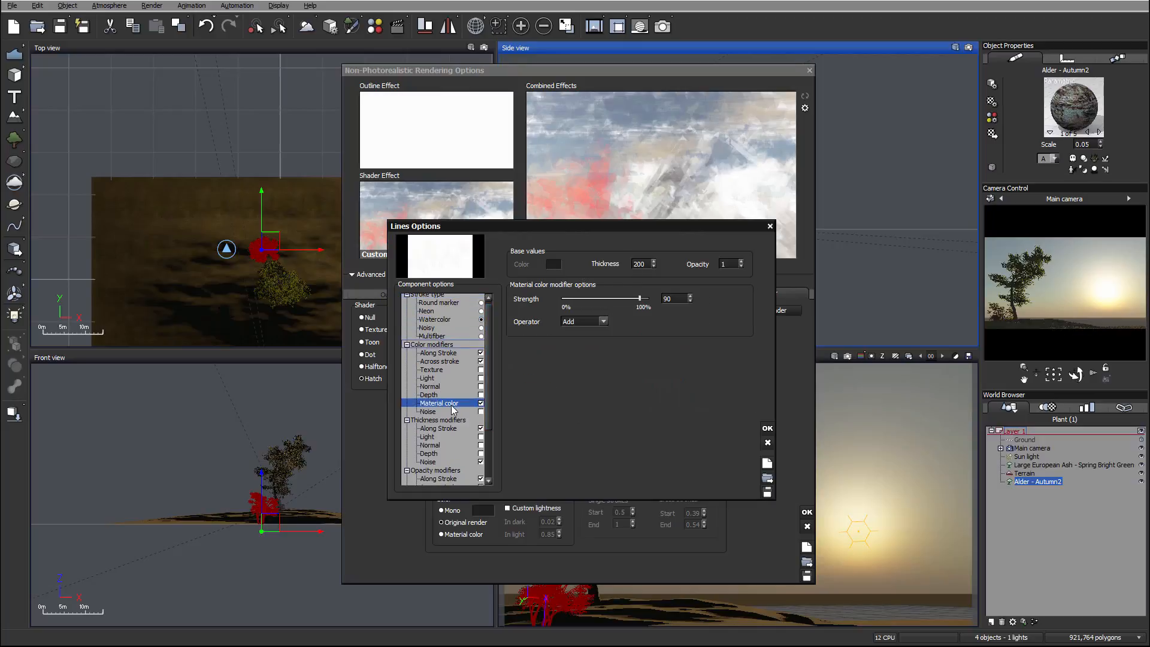
left_click_drag(639, 298, 630, 298)
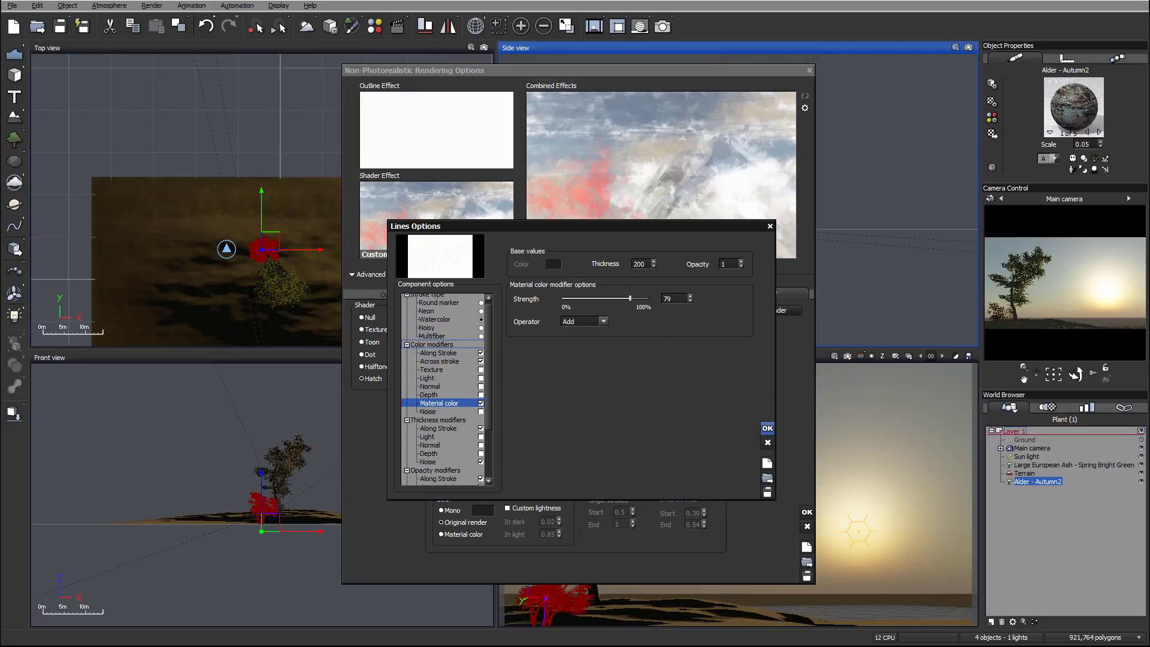
left_click(767, 428)
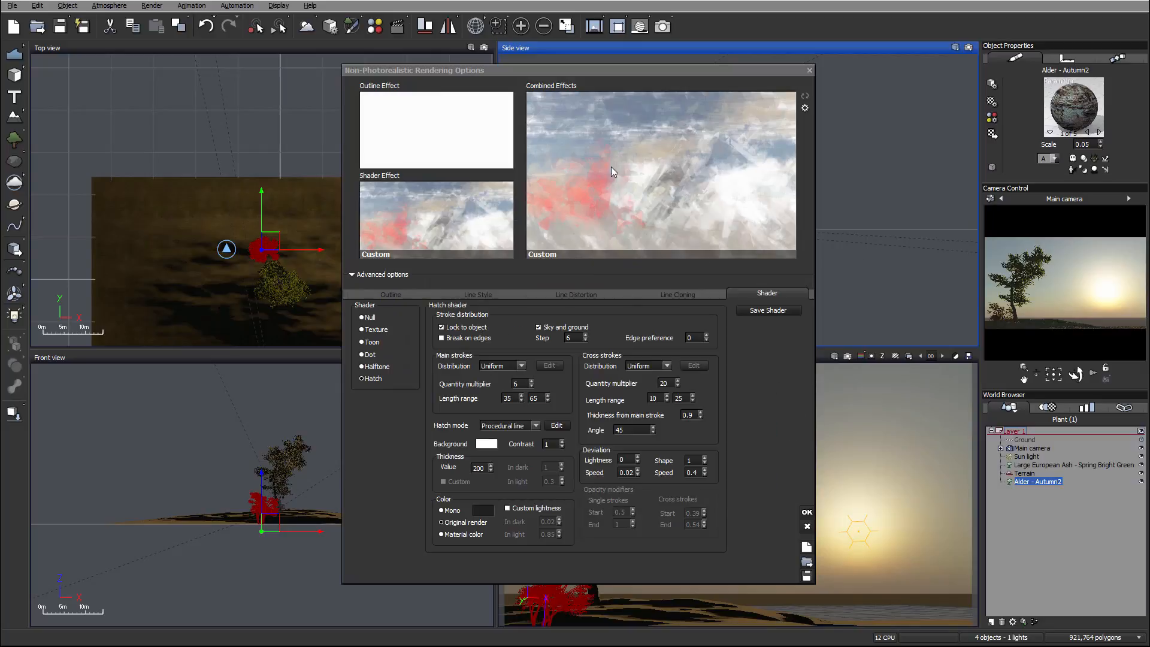